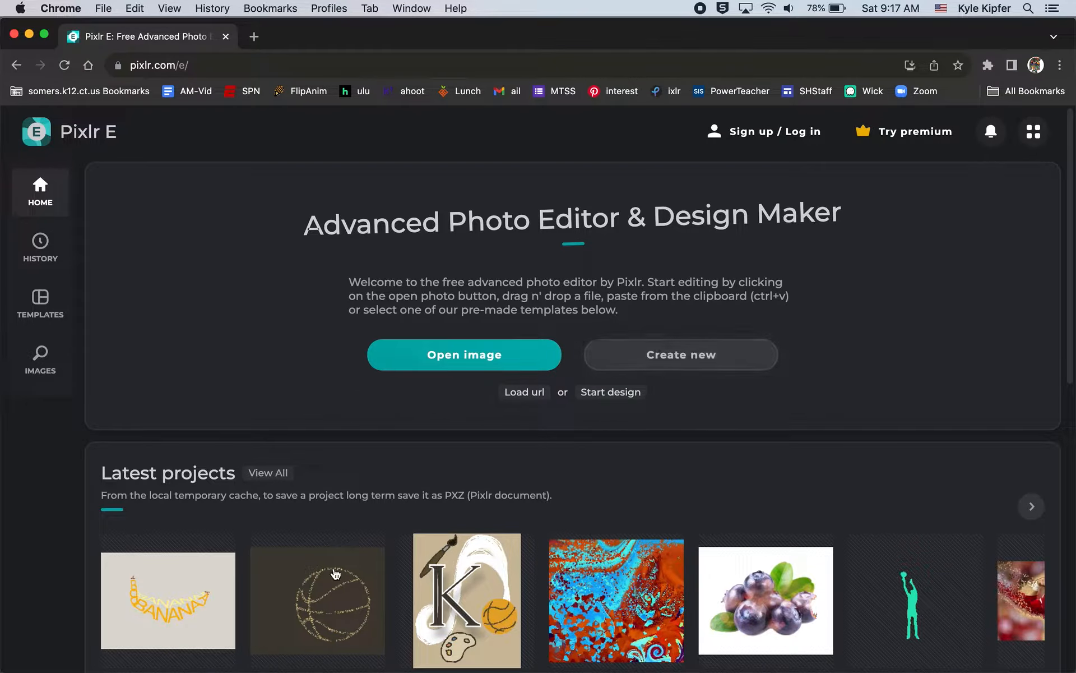
Step: Open the basketball word-art example from the latest projects to view it, and return to the home page
left_click(328, 591)
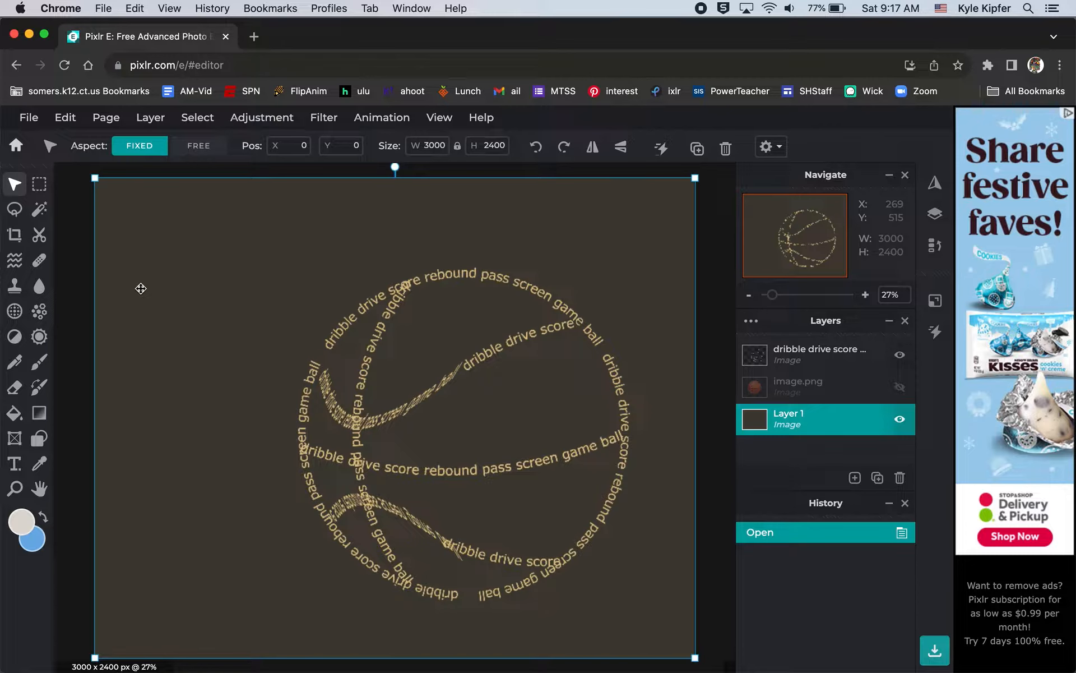
left_click(80, 259)
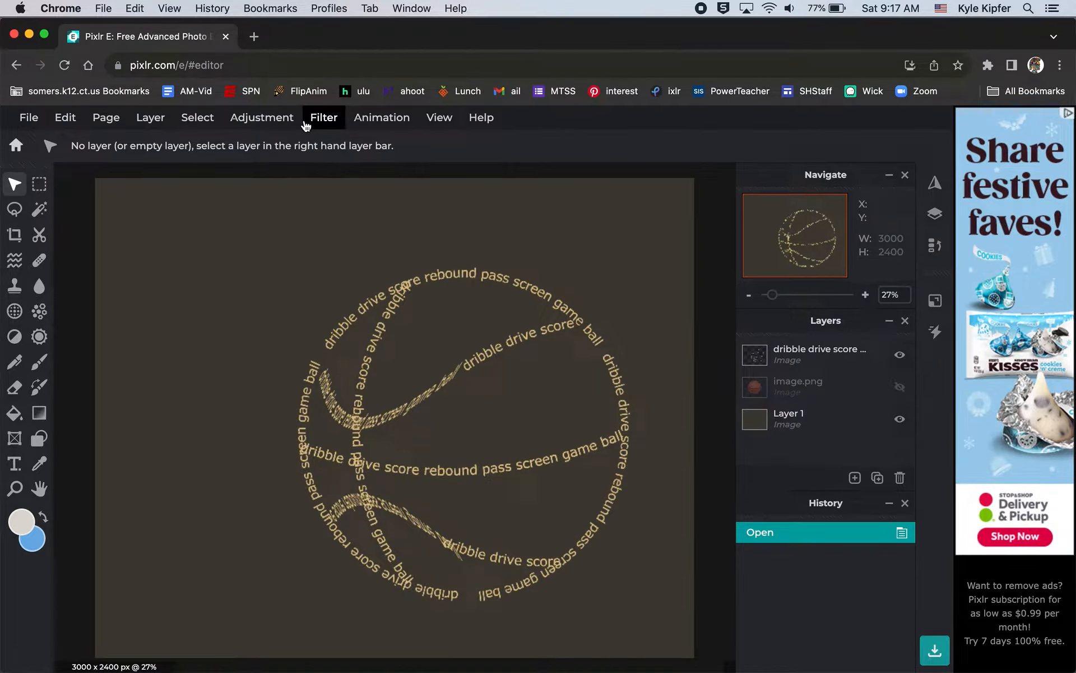
left_click(14, 147)
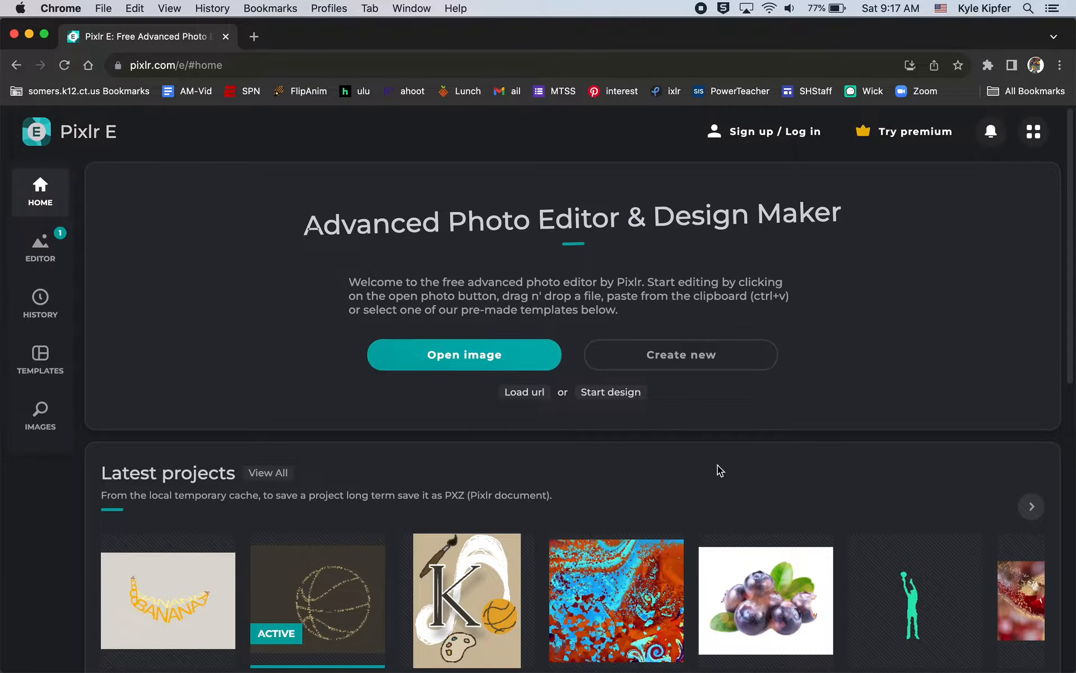
Step: Create a new document named "text warp" with the Landscape 10x8 in photo preset, 3000 x 2400 px
left_click(692, 364)
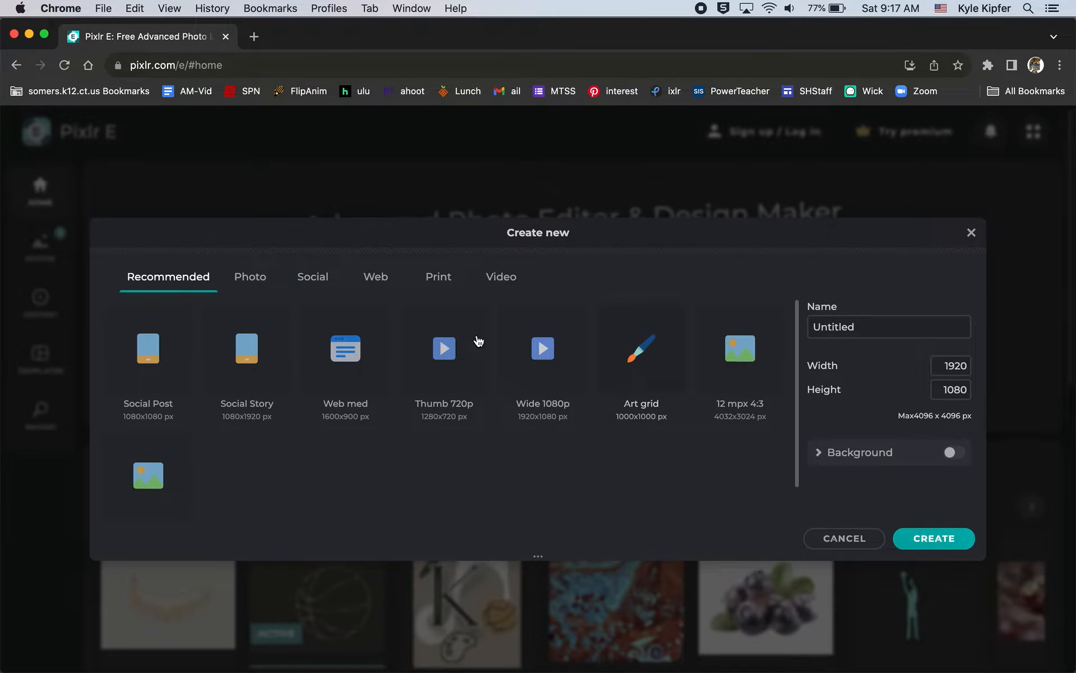
left_click(230, 284)
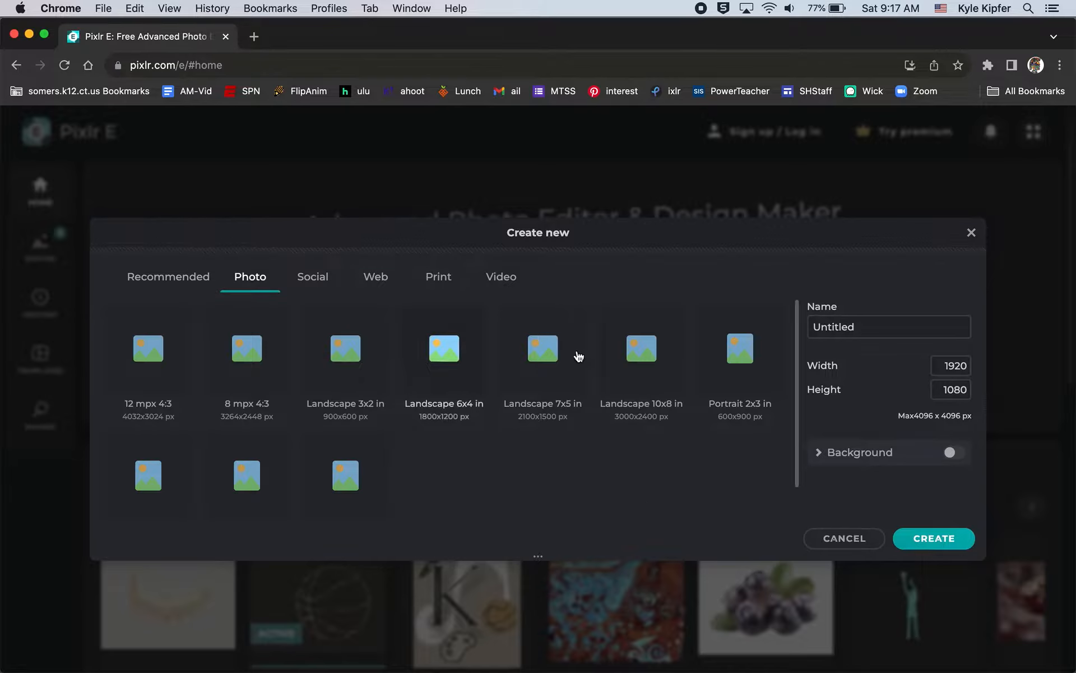
left_click(652, 366)
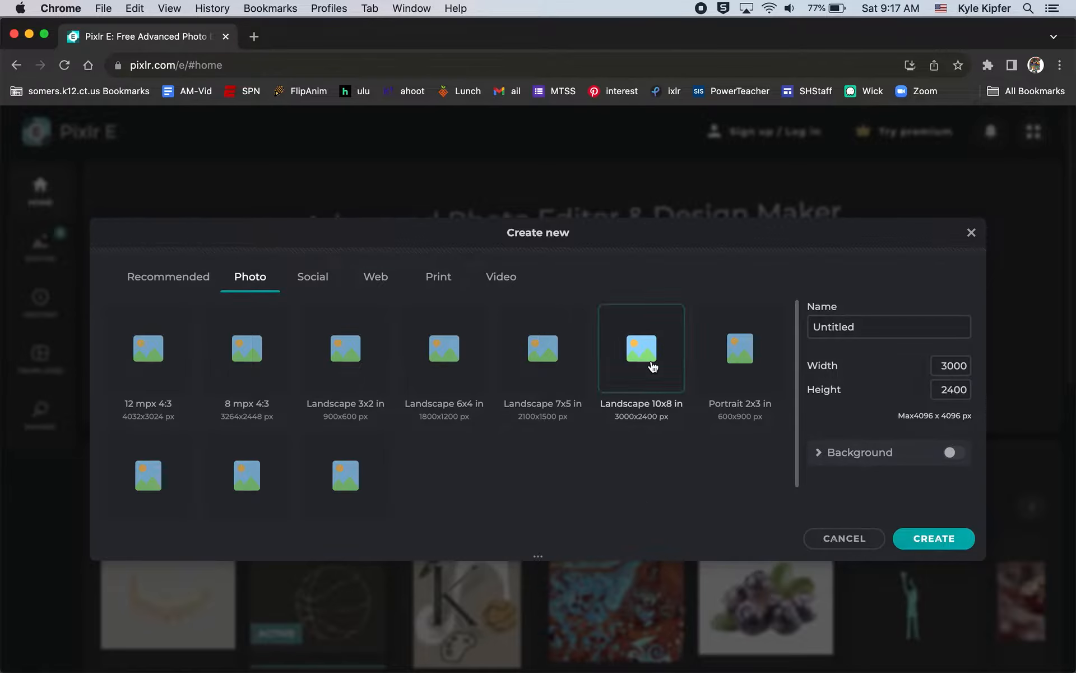
left_click(877, 326)
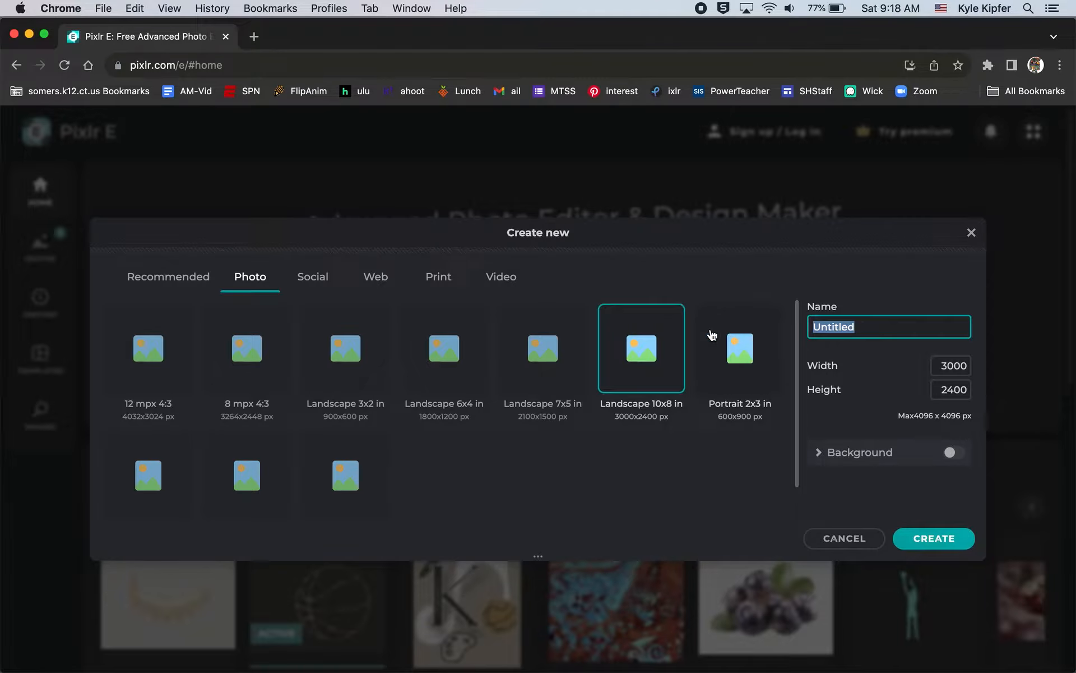
type("text warp")
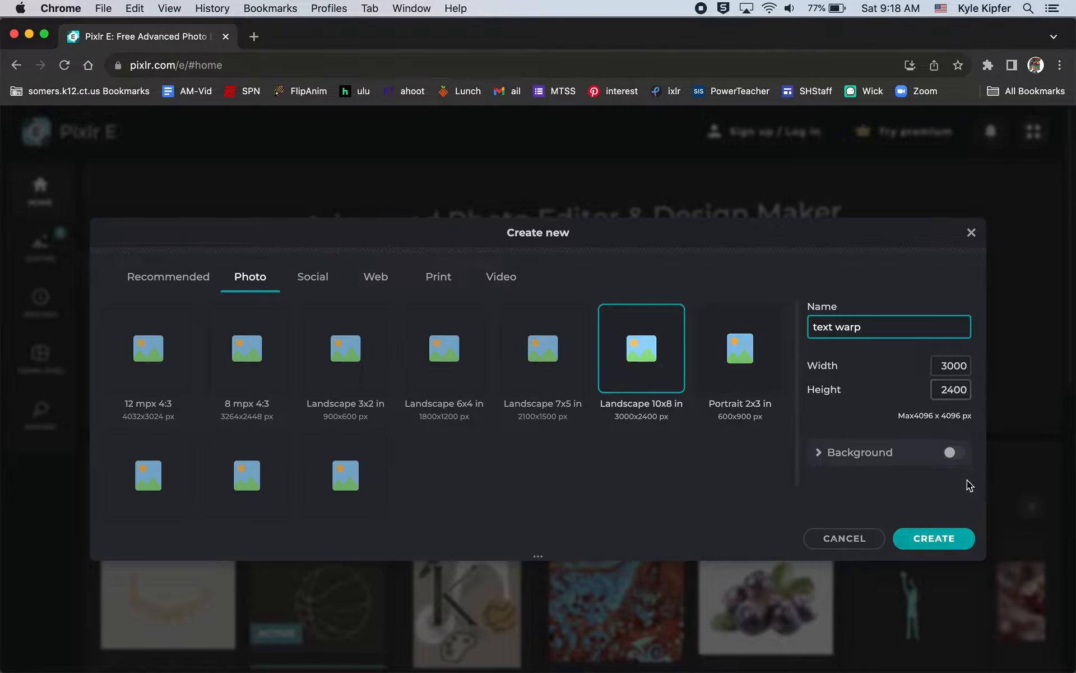
left_click(942, 539)
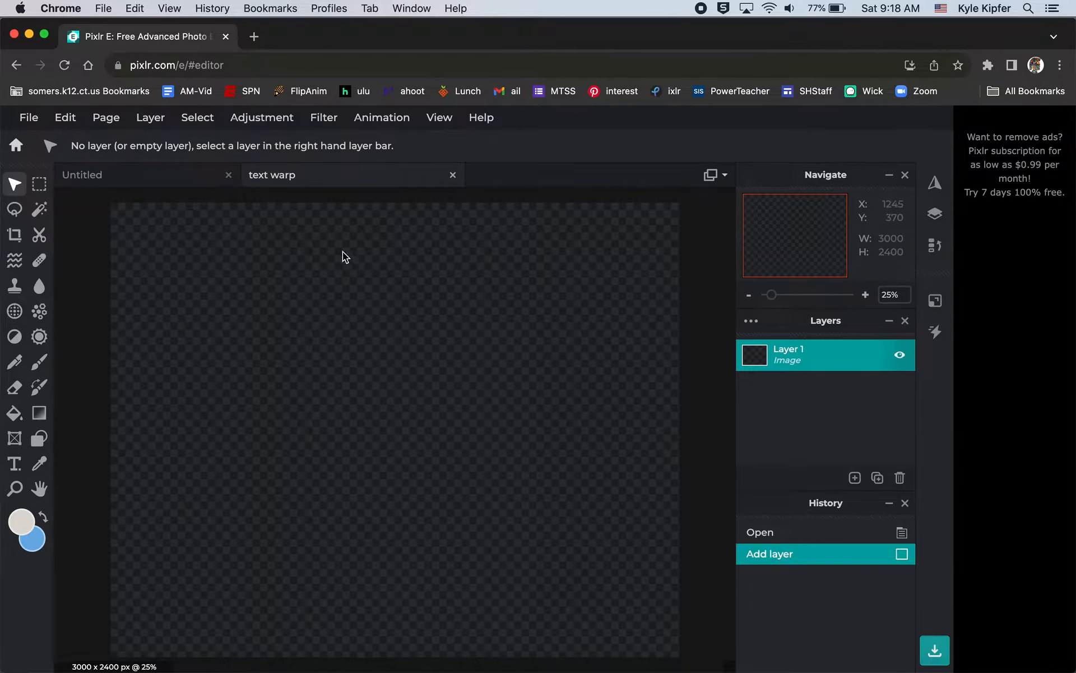
Step: Search Google Images for "basketball" in a new browser tab
left_click(255, 37)
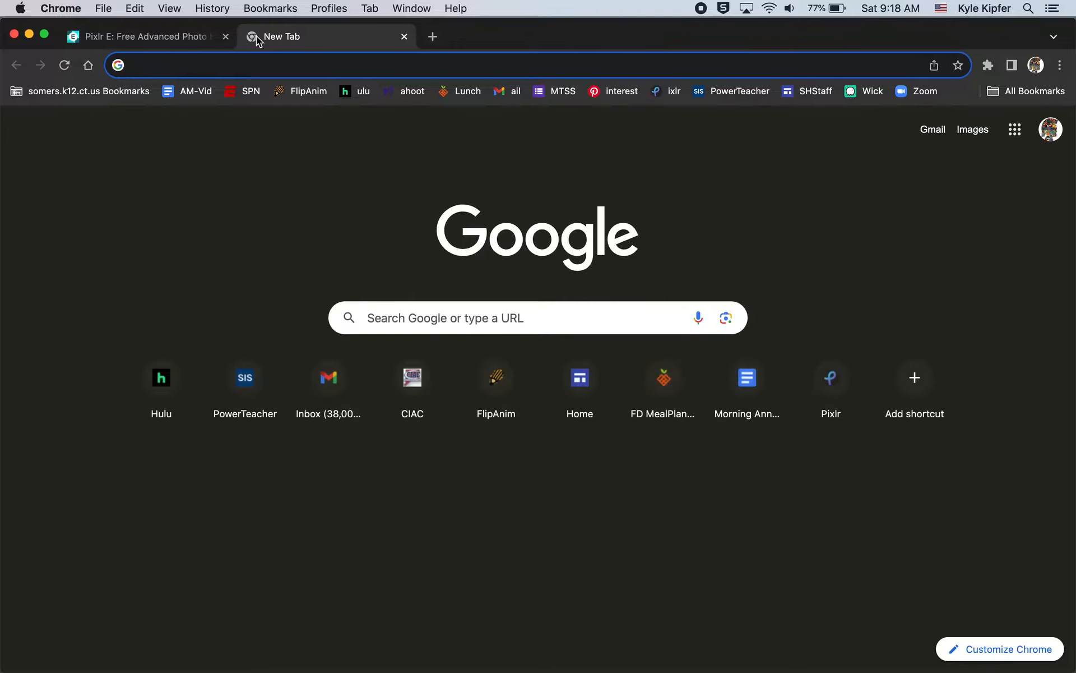
type("basketball")
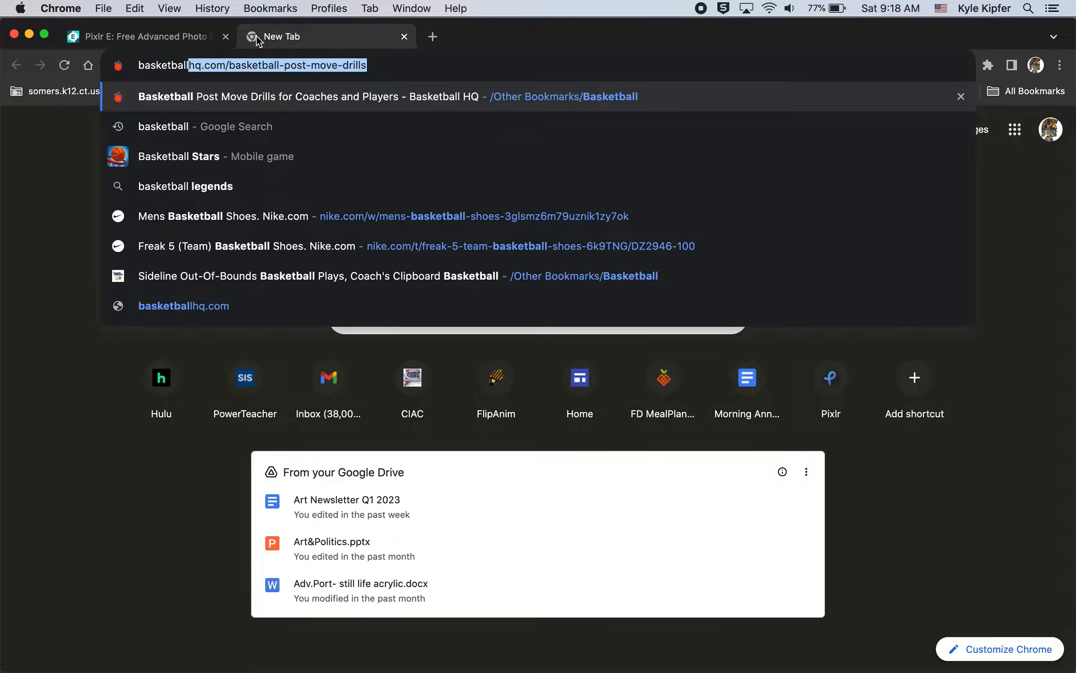
key("BackSpace")
key("Return")
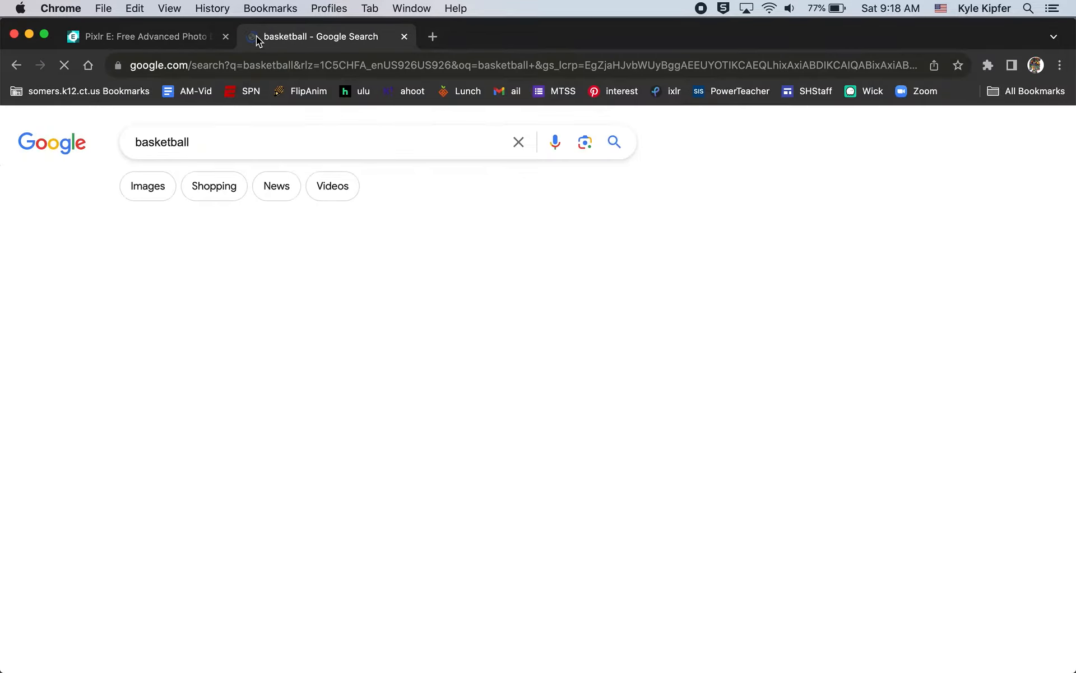
left_click(166, 198)
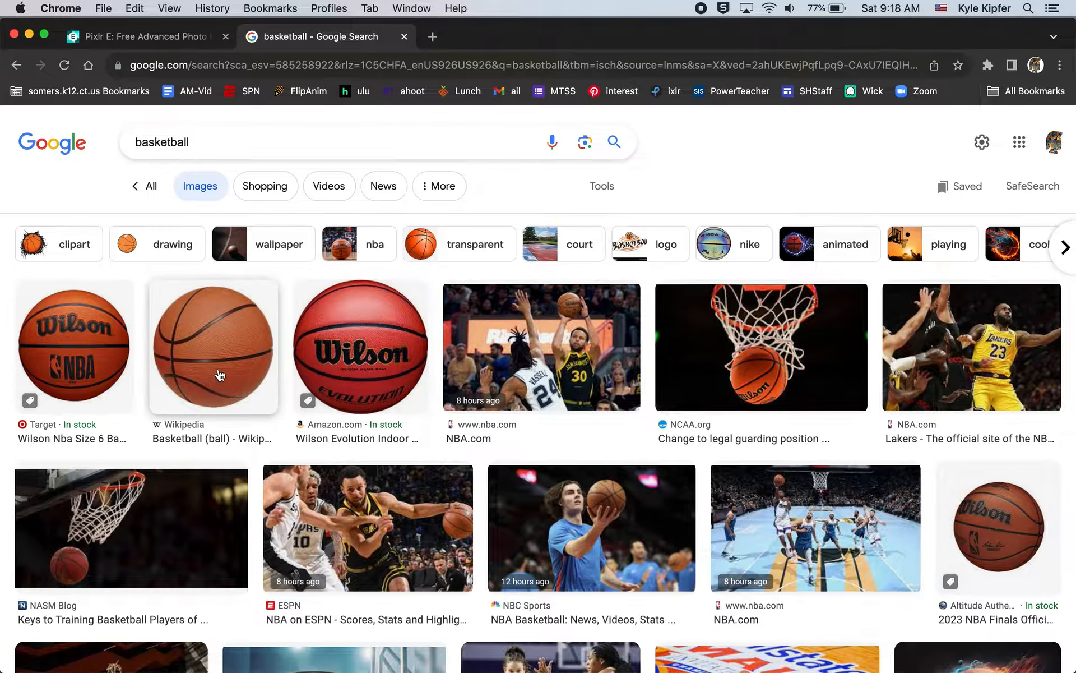
Step: Copy the plain Wikipedia basketball picture and paste it into the text warp document in Pixlr E
left_click(203, 330)
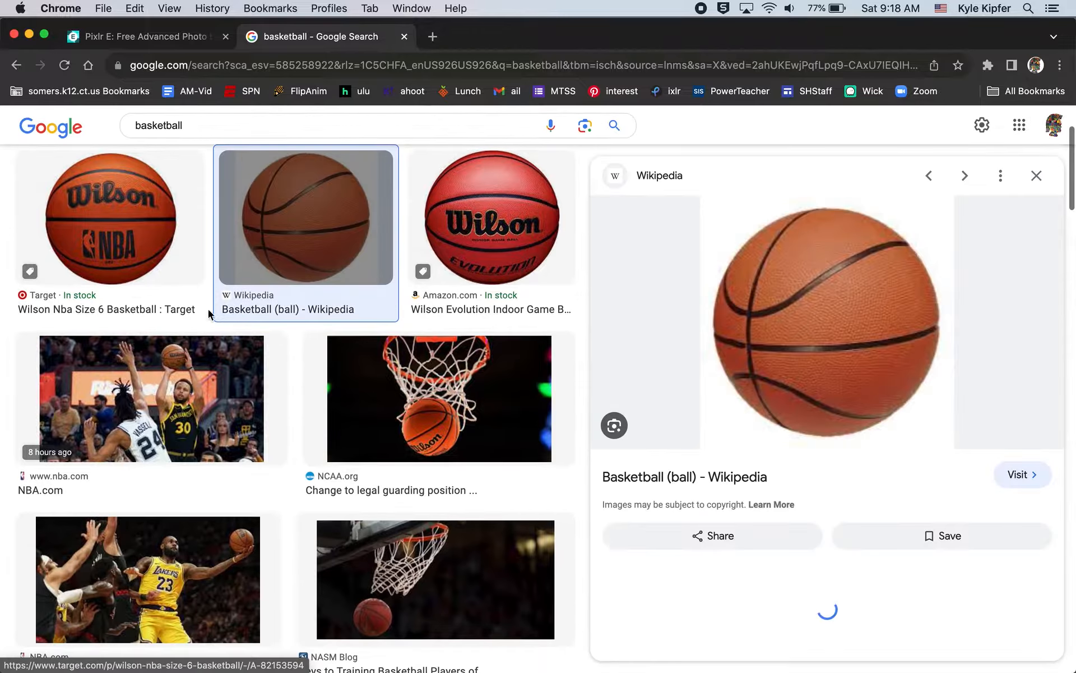
right_click(804, 293)
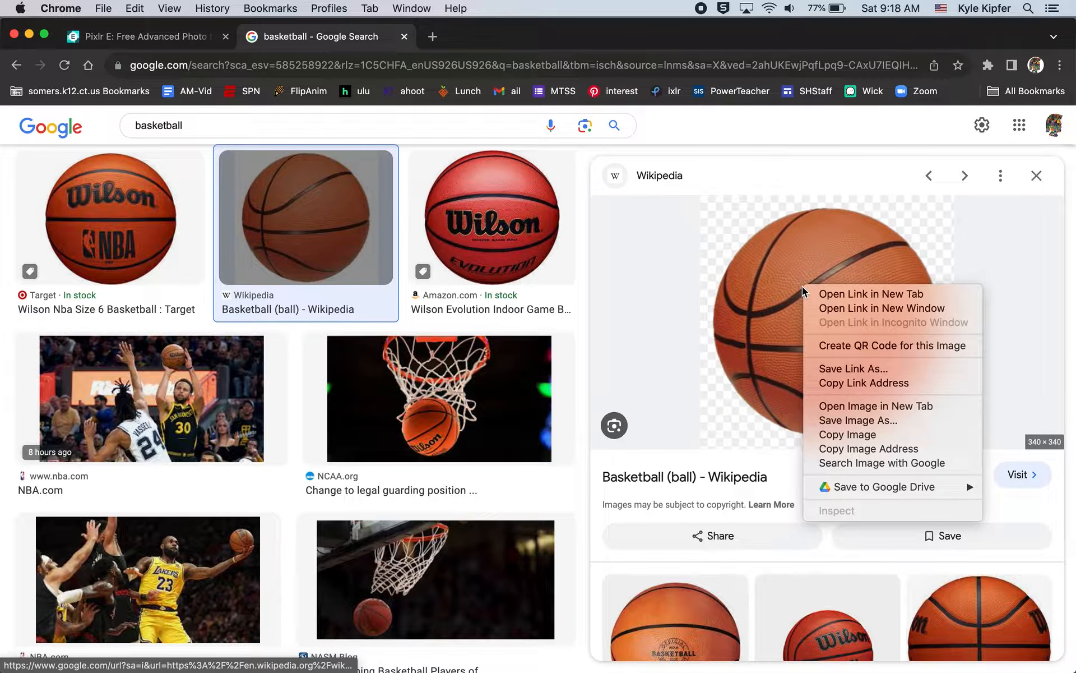
left_click(870, 441)
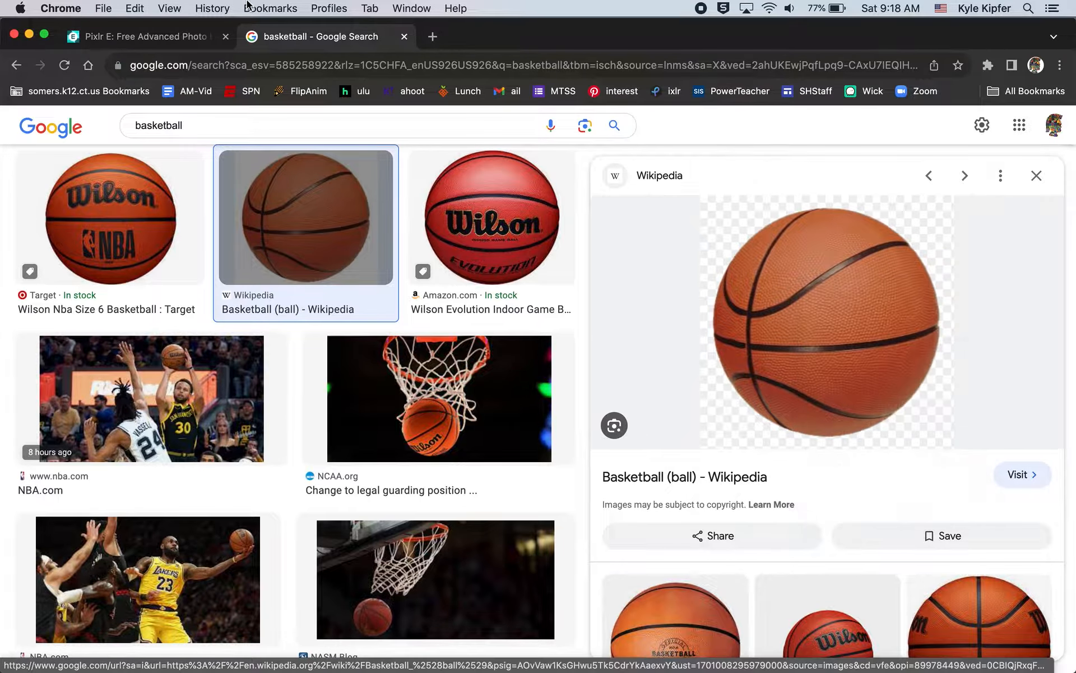
left_click(179, 36)
key("super+v")
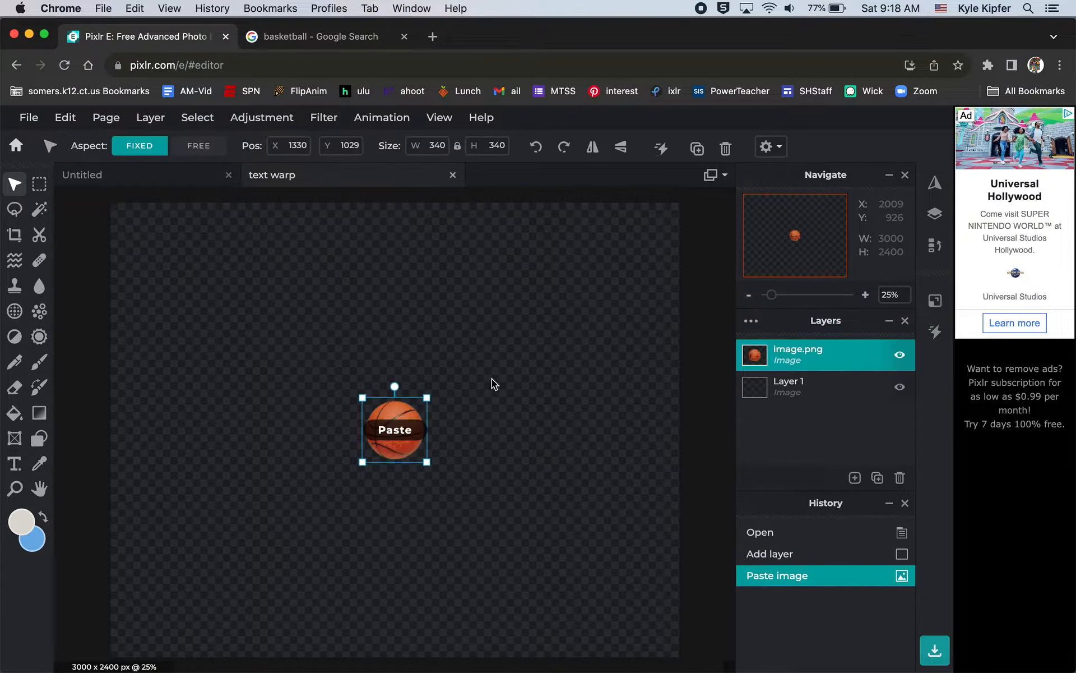
Step: Enlarge the pasted basketball to about 1576 x 1576 px and center it on the canvas
left_click_drag(363, 398, 220, 296)
left_click_drag(427, 462, 520, 555)
left_click_drag(419, 409, 444, 434)
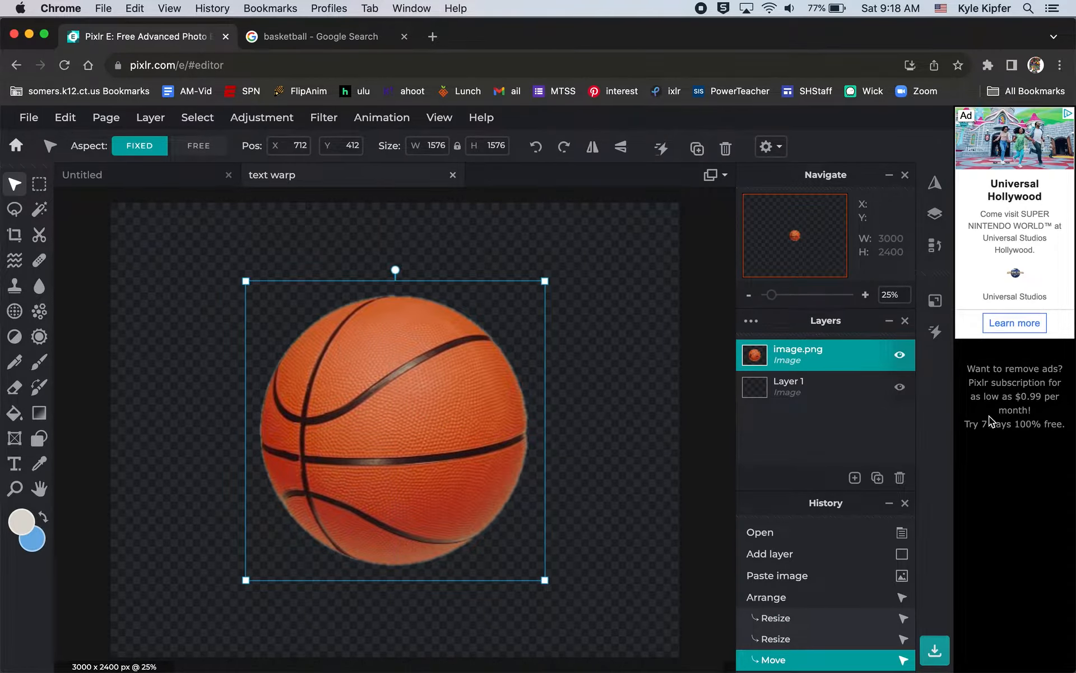
Step: Lock the basketball image layer in its settings
left_click(752, 322)
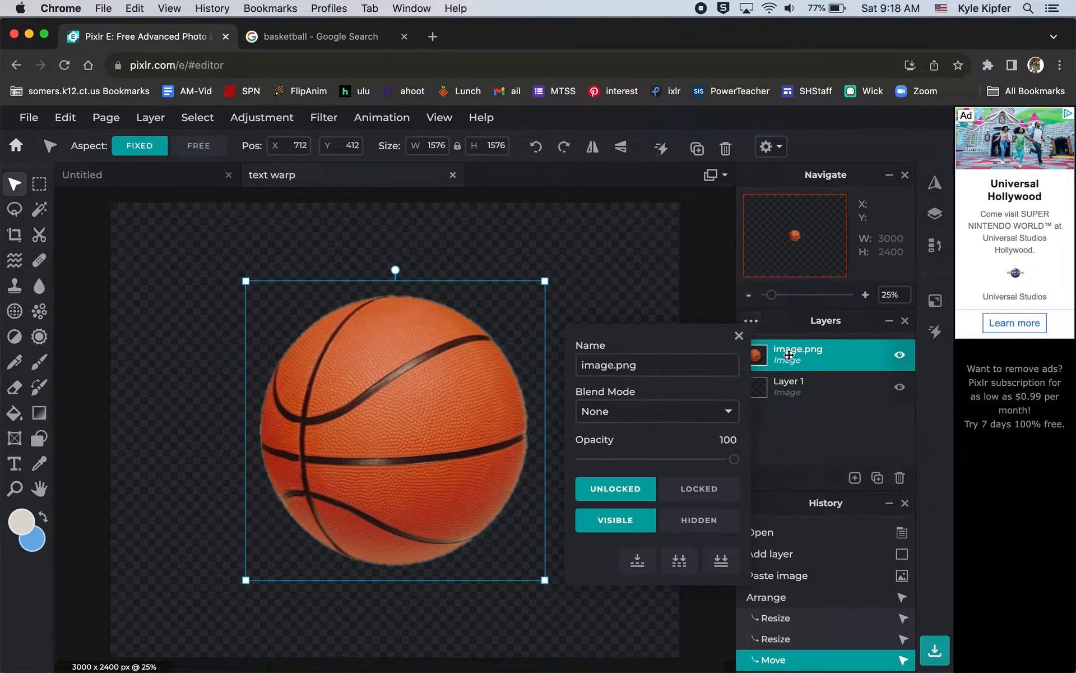
left_click(710, 494)
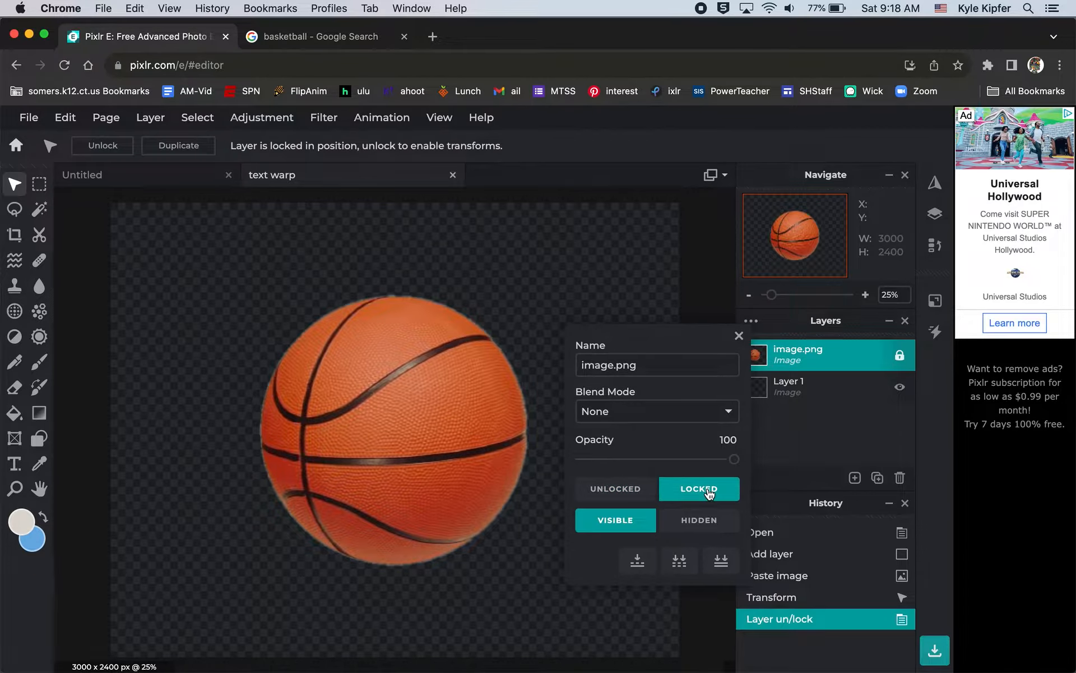
left_click(739, 335)
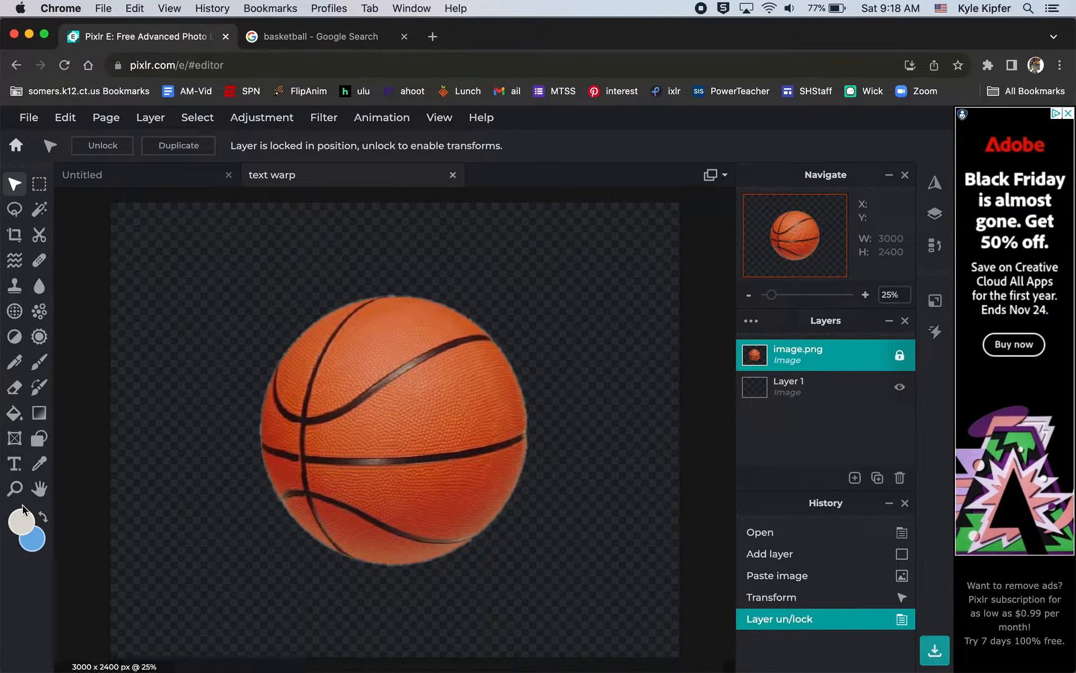
Step: Add a text layer reading "jump pass dribble shoot score steal defend basket pressure" over the basketball
left_click(15, 465)
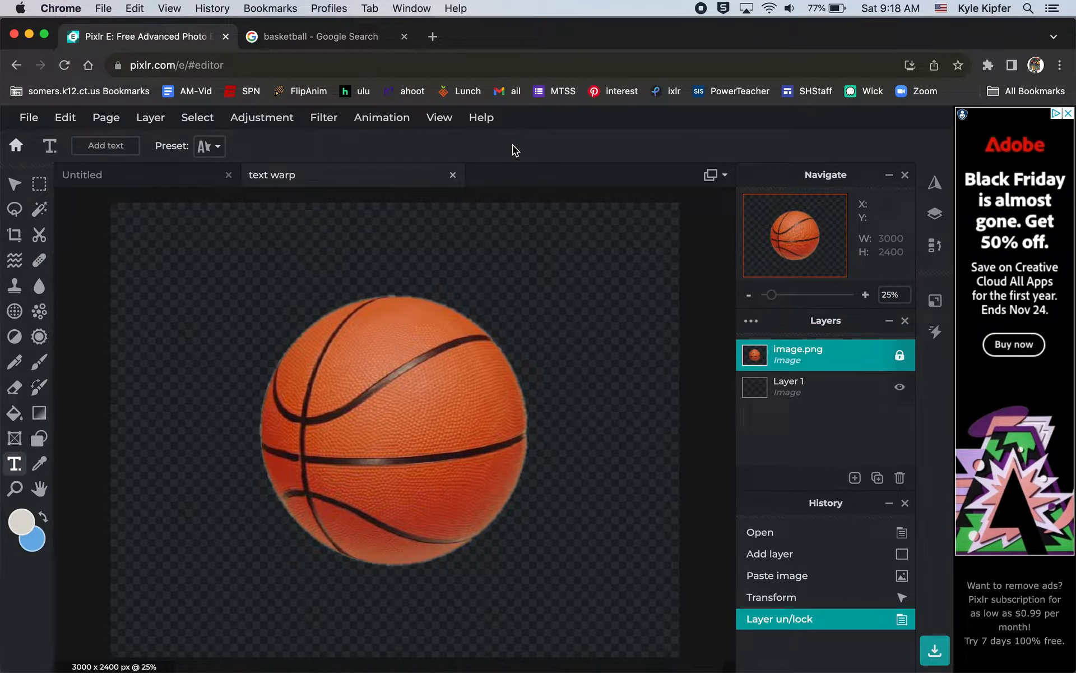
left_click(384, 294)
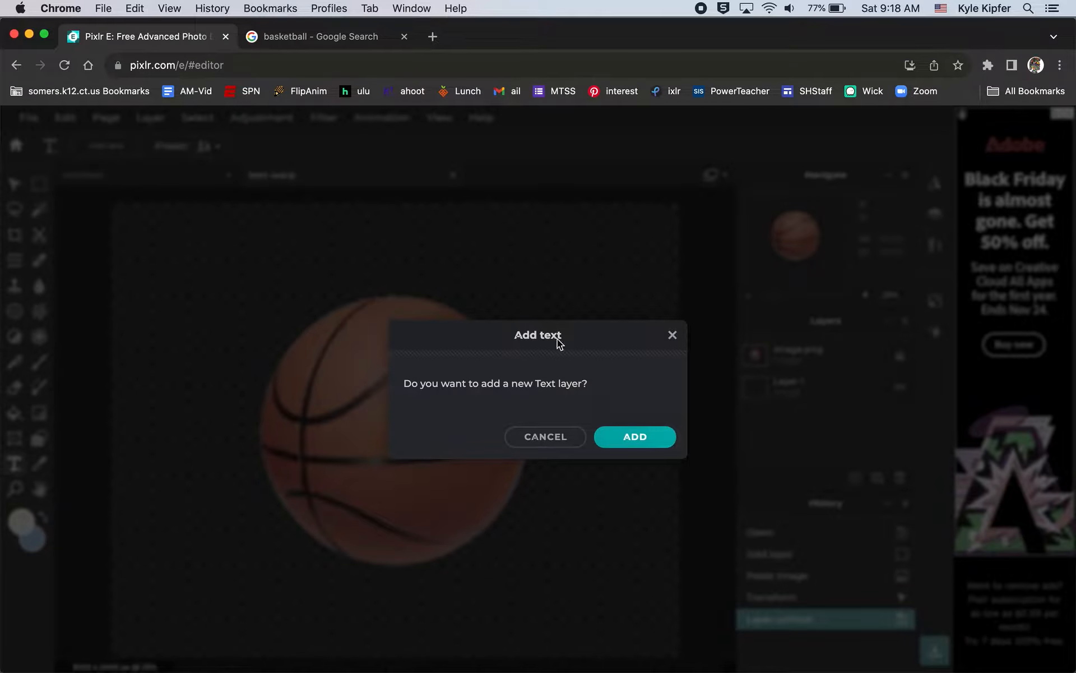
left_click(649, 436)
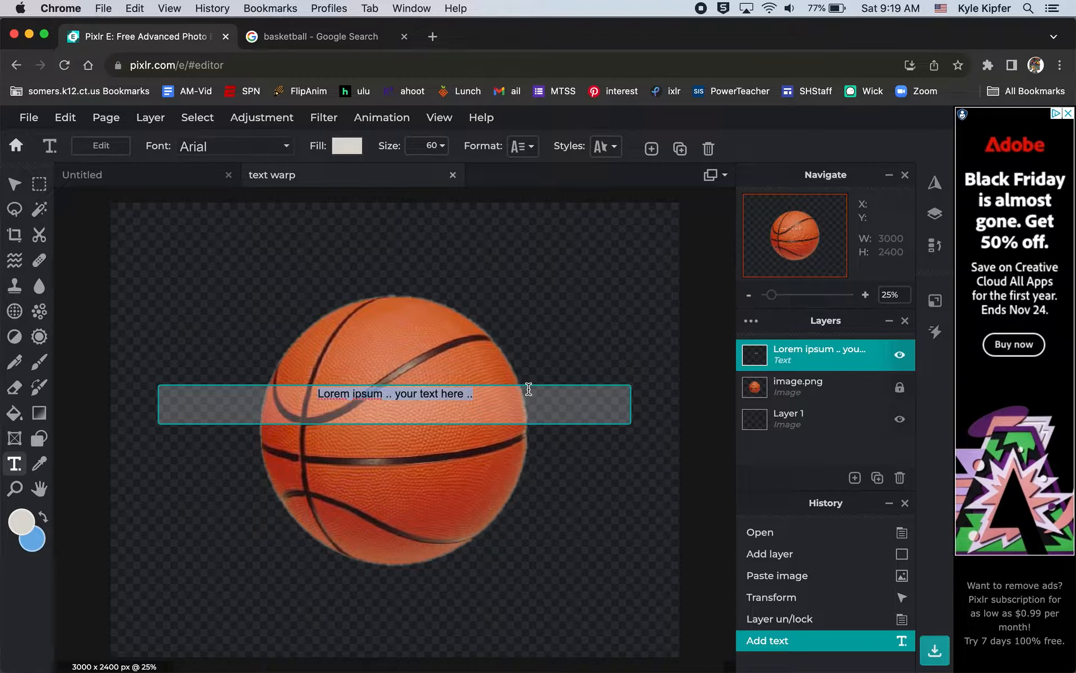
type("jump")
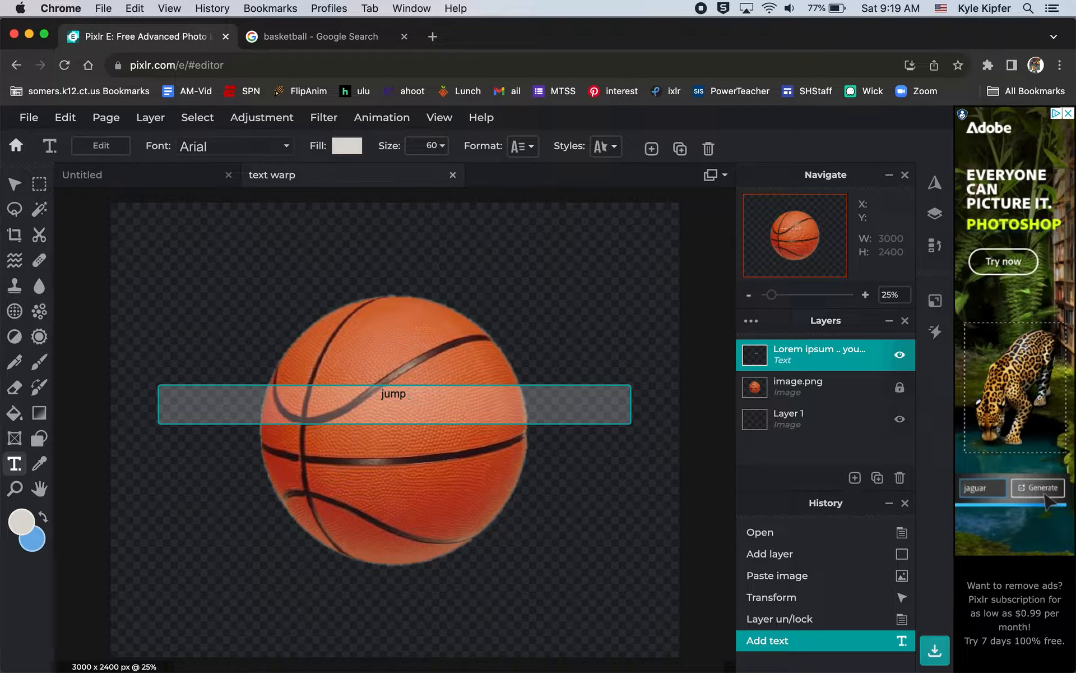
type("pass dribble shoot")
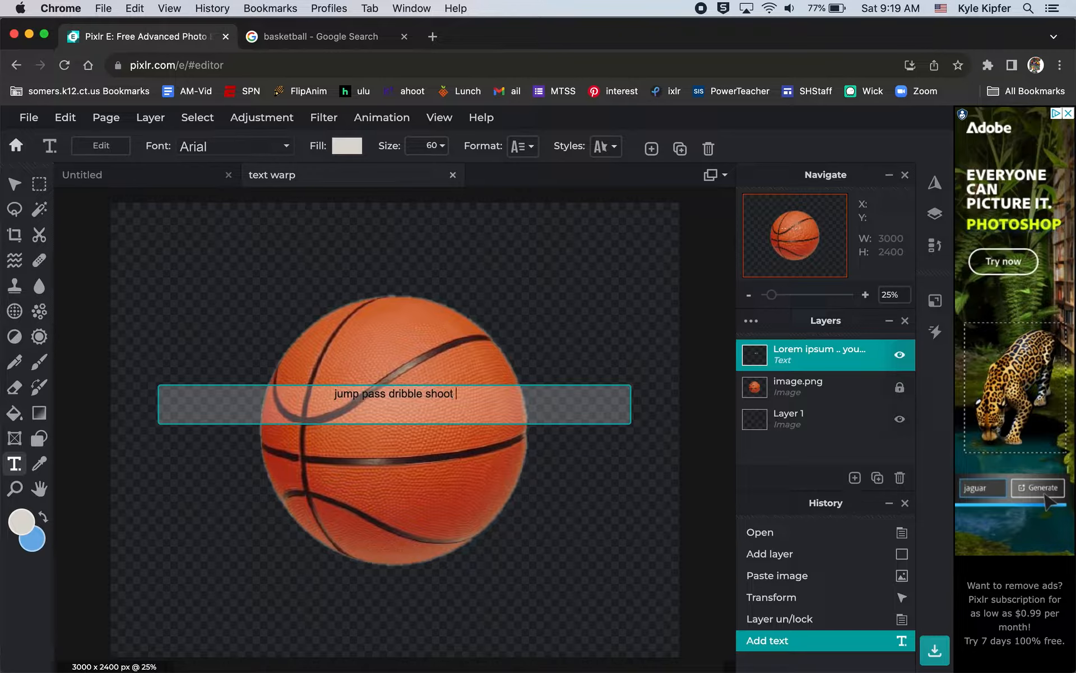
type(" score ")
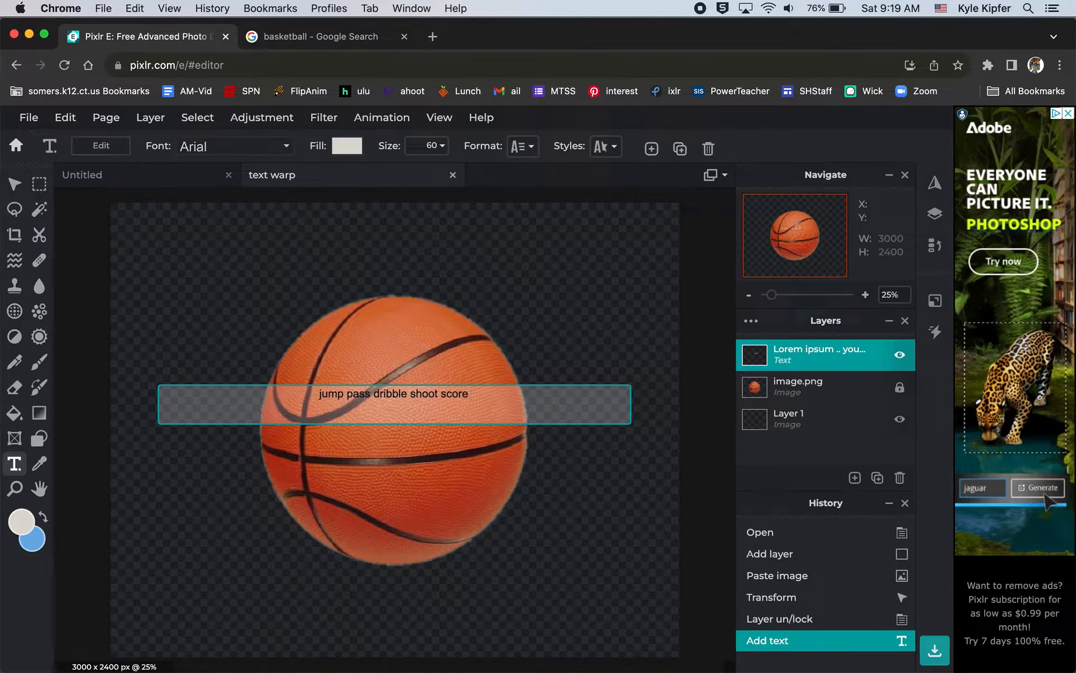
type("steal defend")
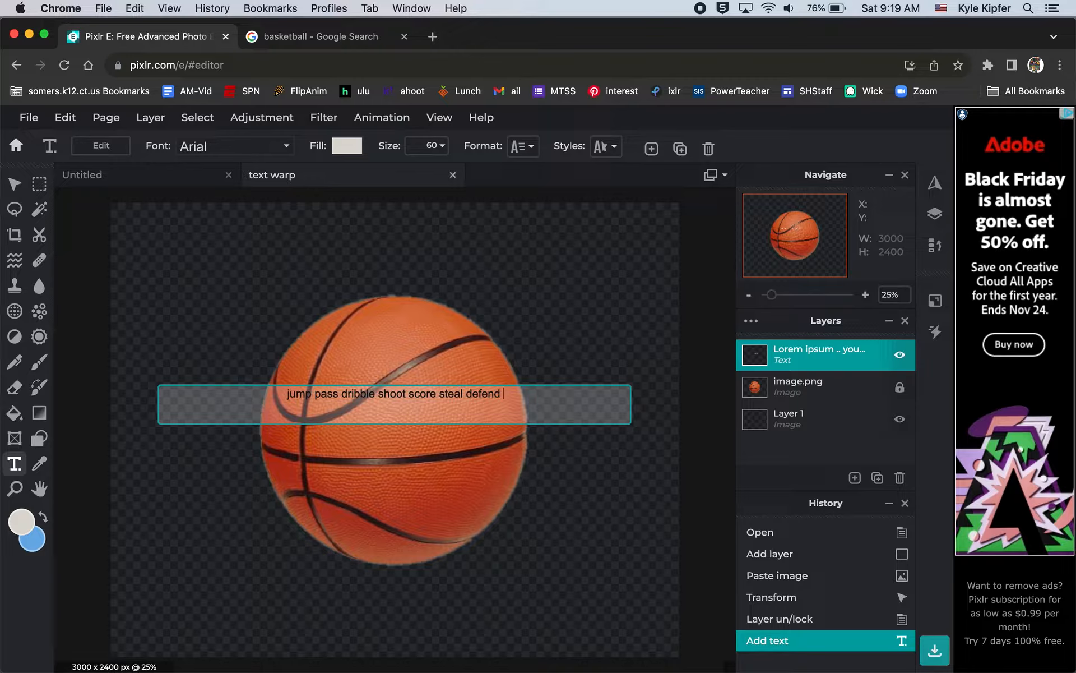
type(" basket")
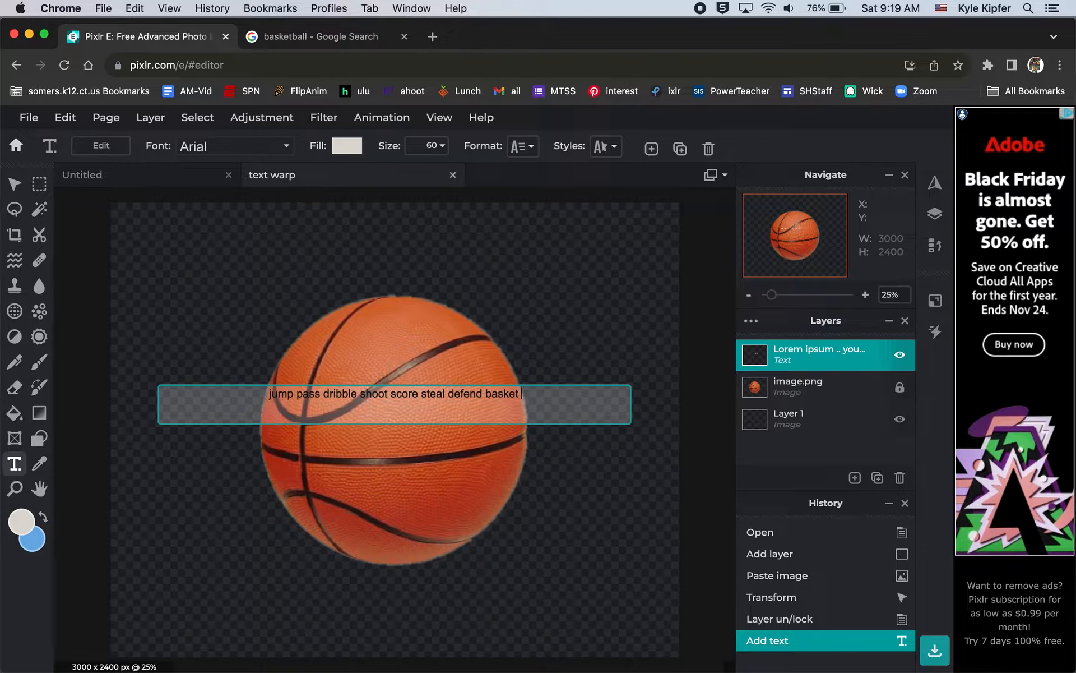
type(" press")
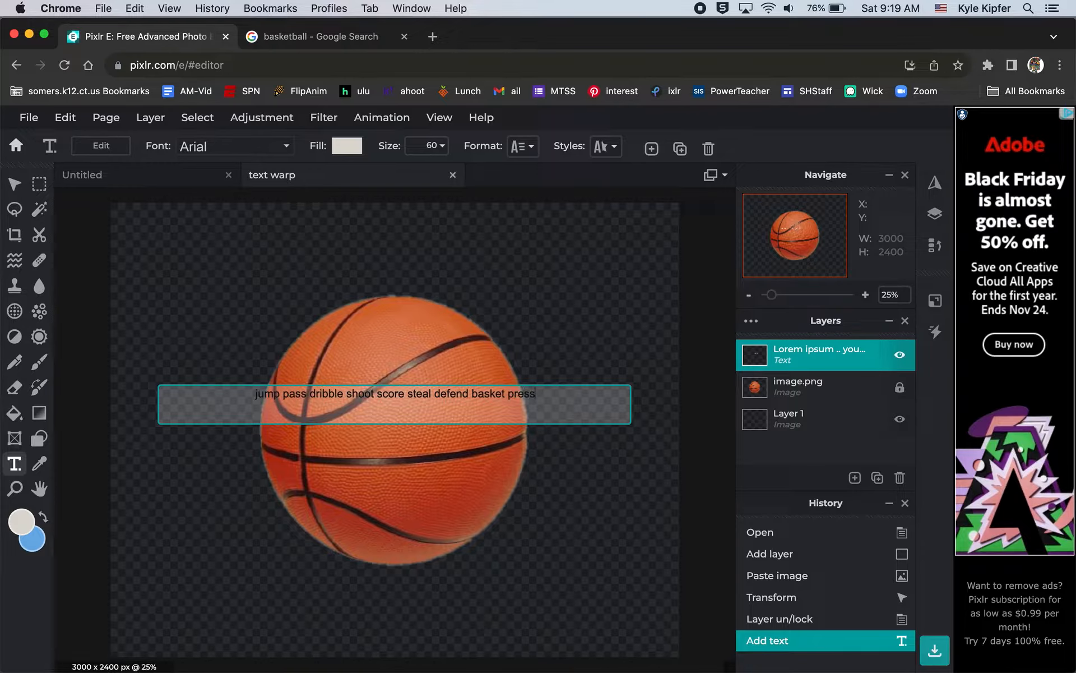
type("ure")
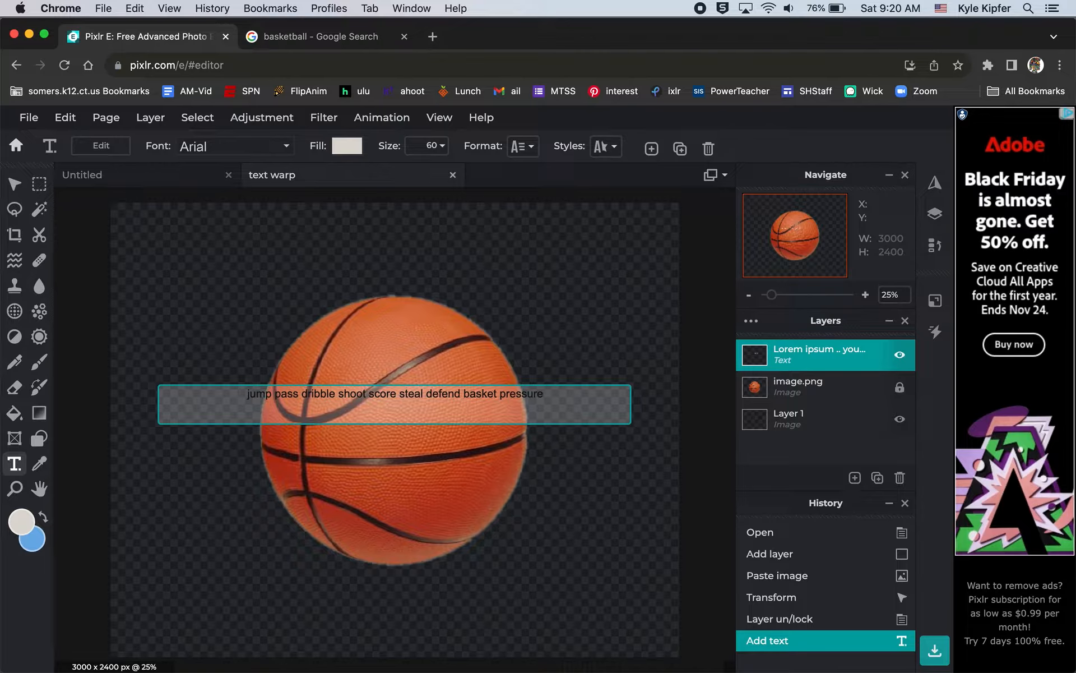
Step: Select the whole line of basketball words and set its fill color to orange, #EC6F16
double_click(443, 394)
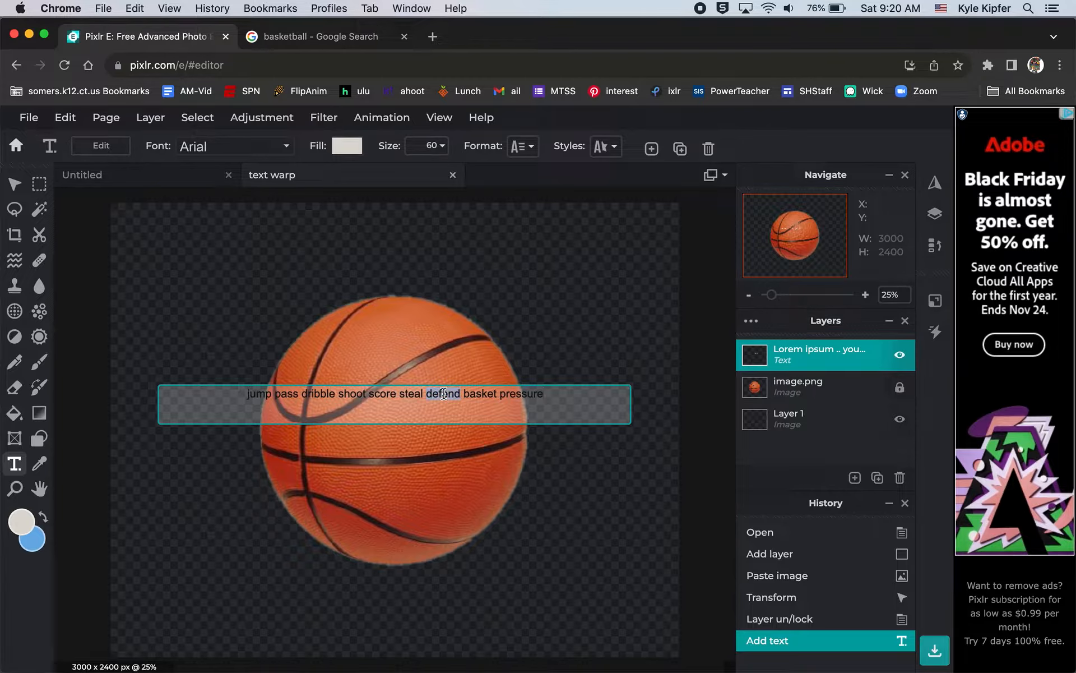
double_click(540, 393)
triple_click(537, 396)
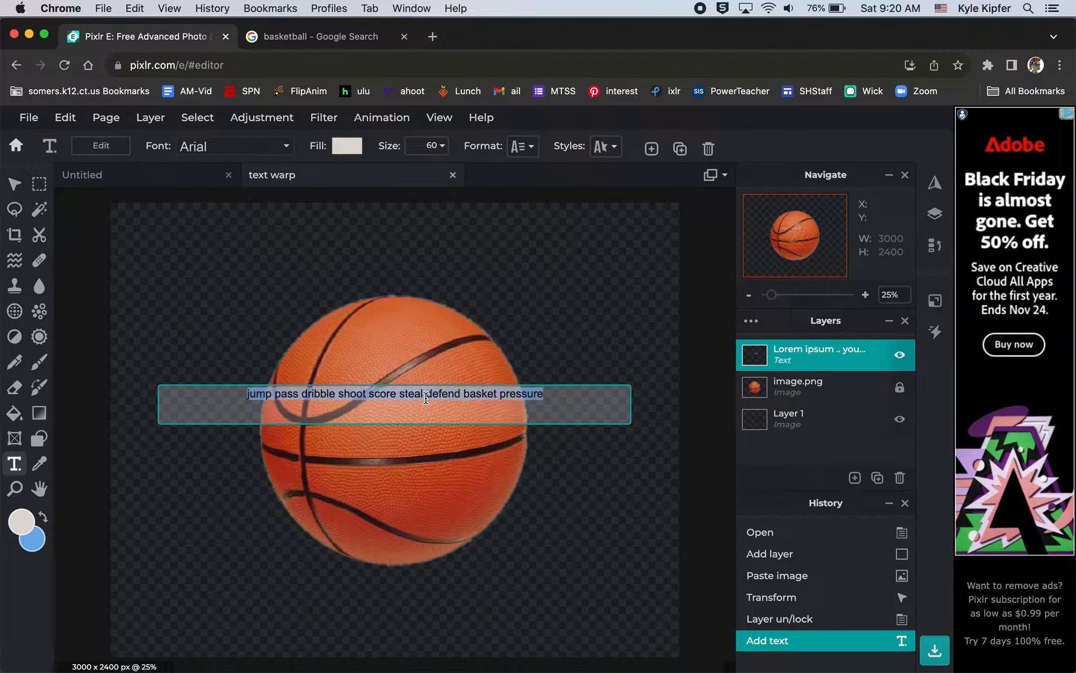
left_click(347, 147)
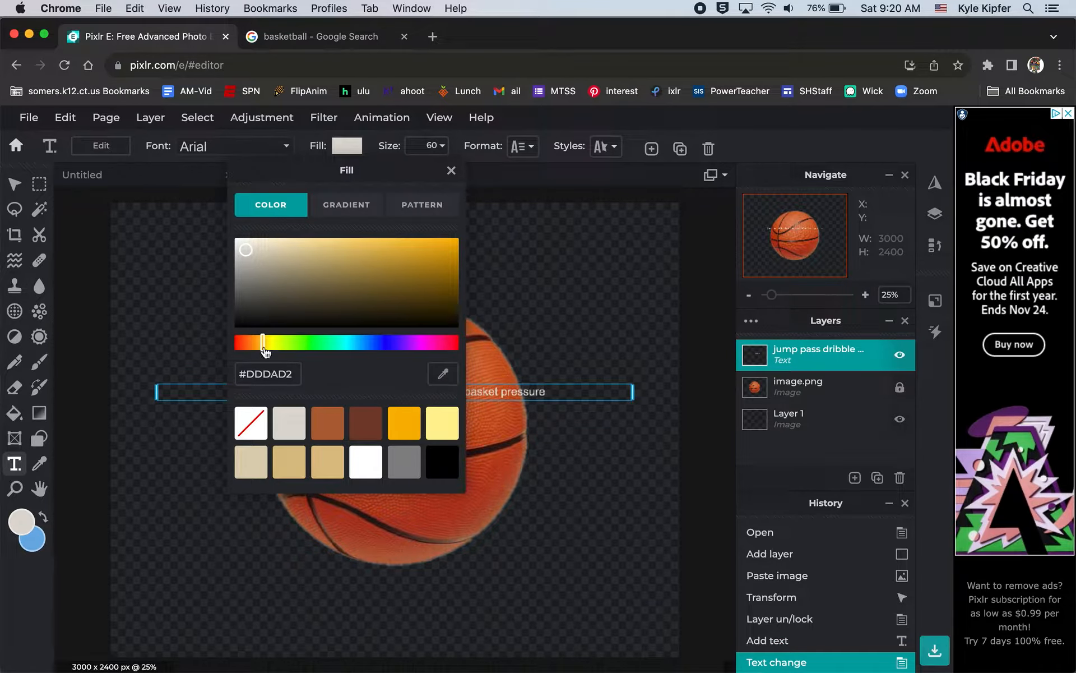
left_click_drag(263, 343, 251, 343)
left_click(438, 246)
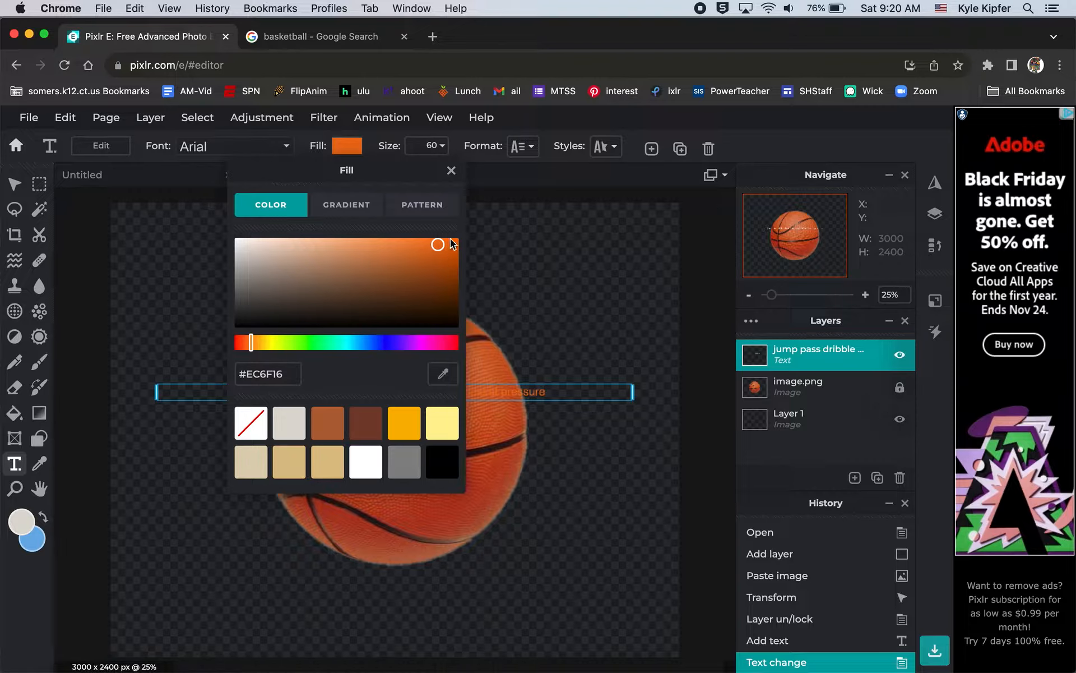
Step: Reduce the opacity of the locked basketball image layer to 46
left_click(451, 171)
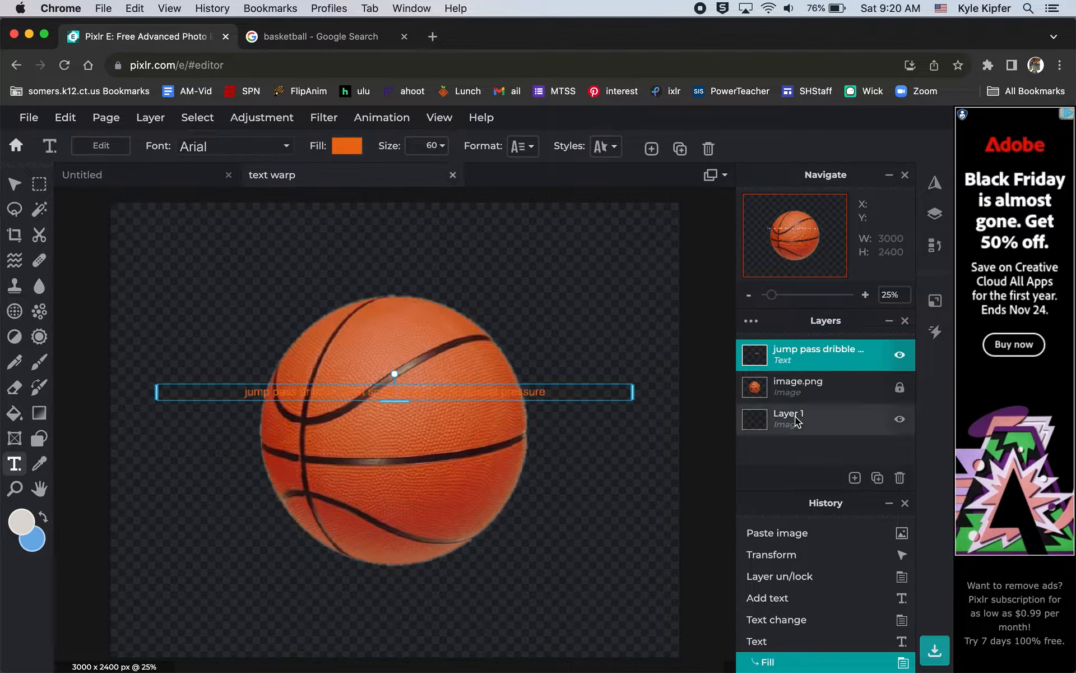
left_click(850, 386)
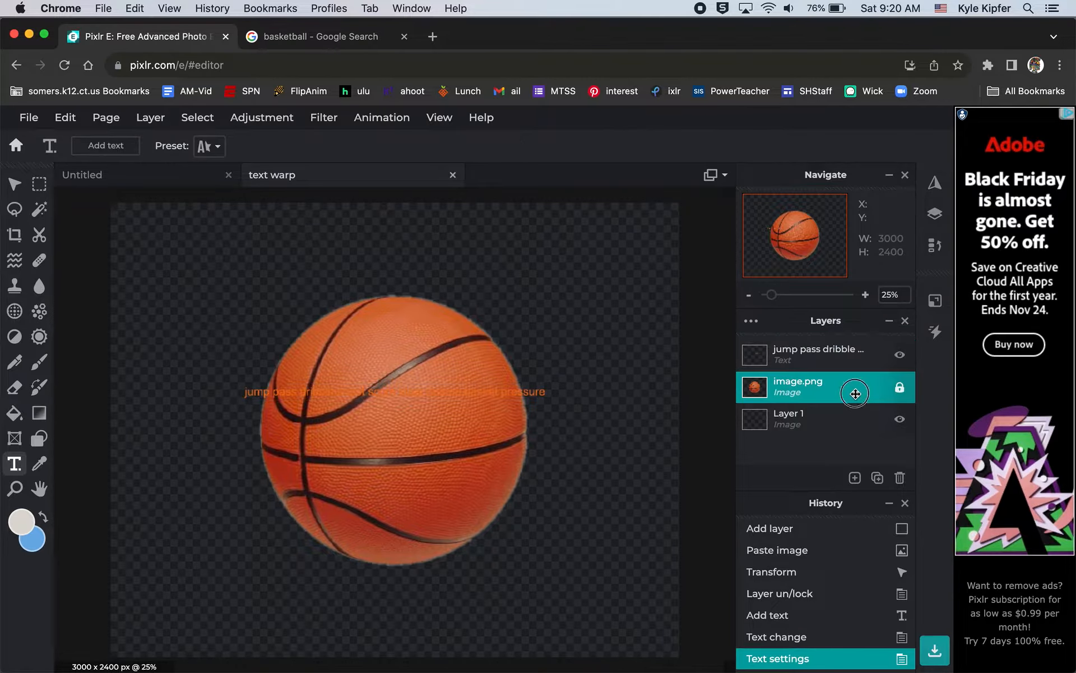
left_click(751, 320)
left_click(734, 460)
left_click_drag(734, 461, 670, 461)
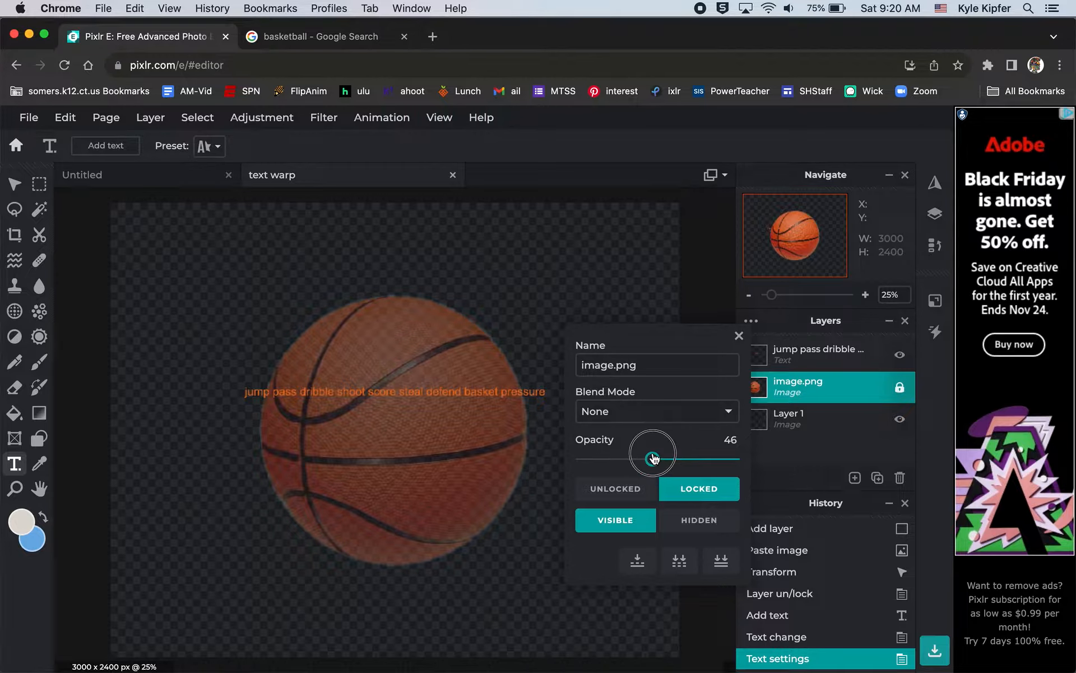
left_click(653, 458)
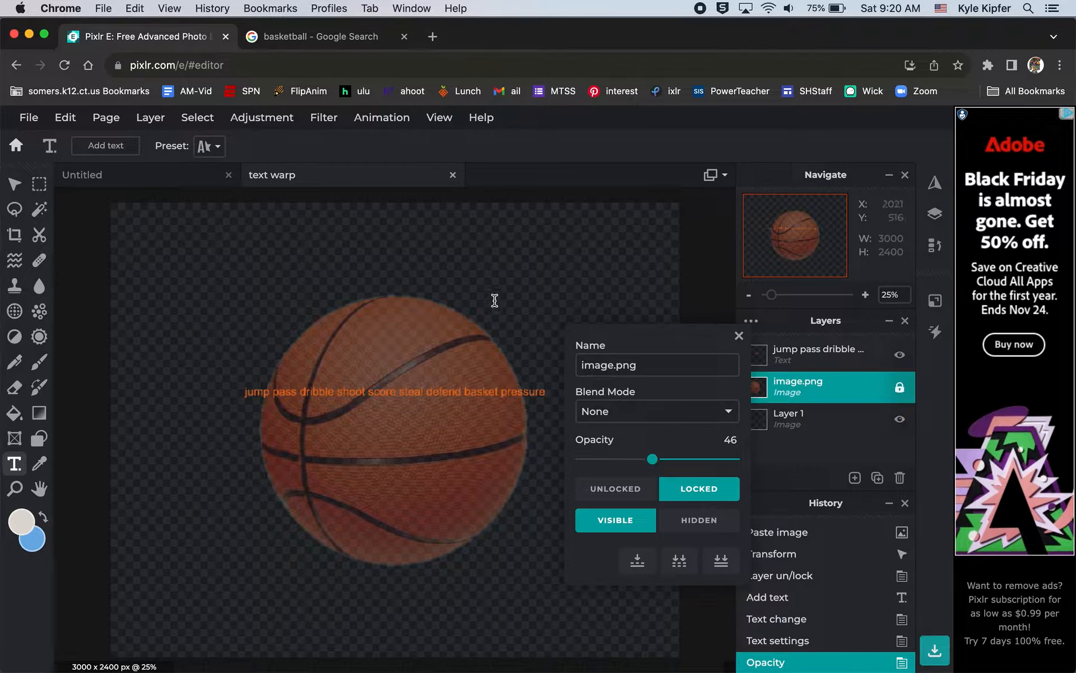
left_click(739, 336)
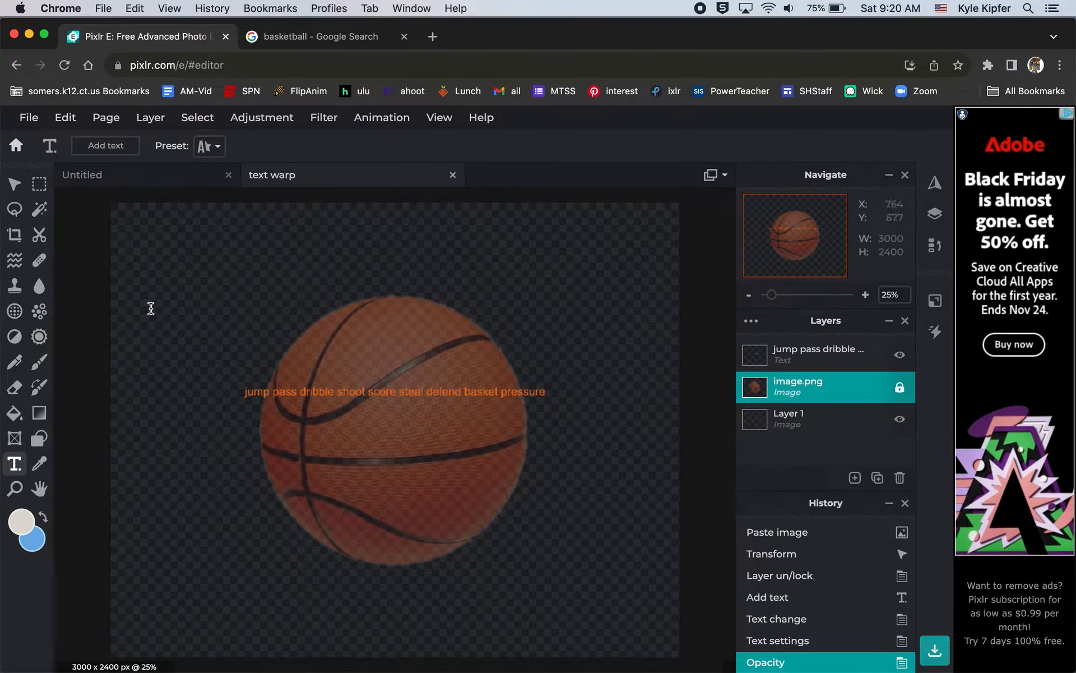
Step: Select the line of basketball words on the canvas and set its text size to 78
left_click(16, 192)
left_click(421, 392)
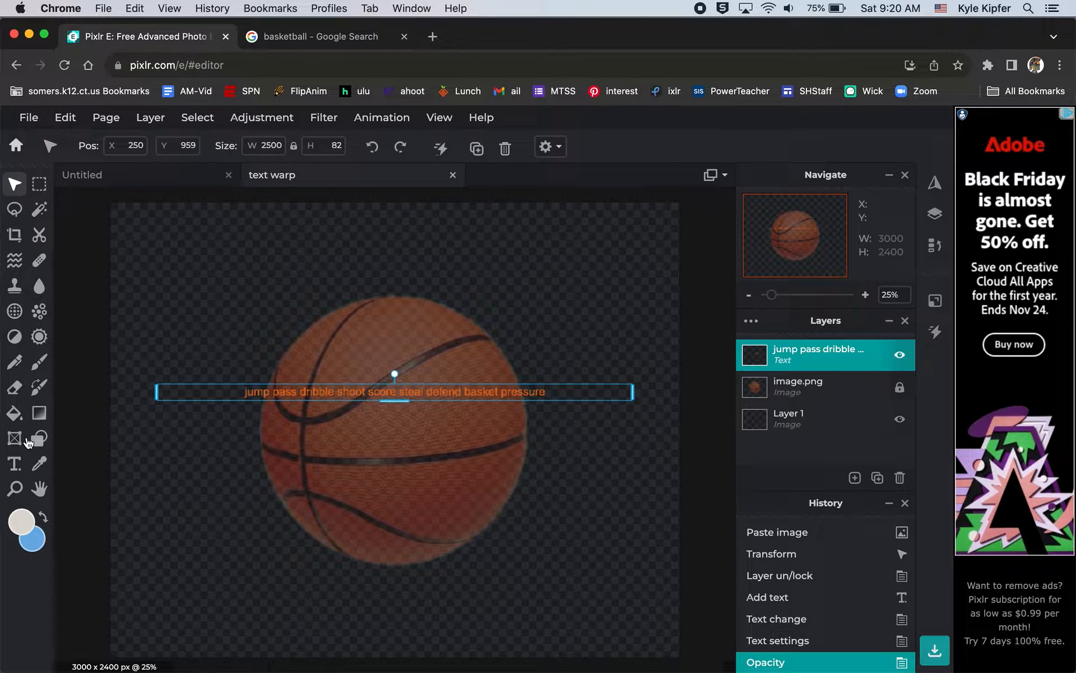
left_click(22, 470)
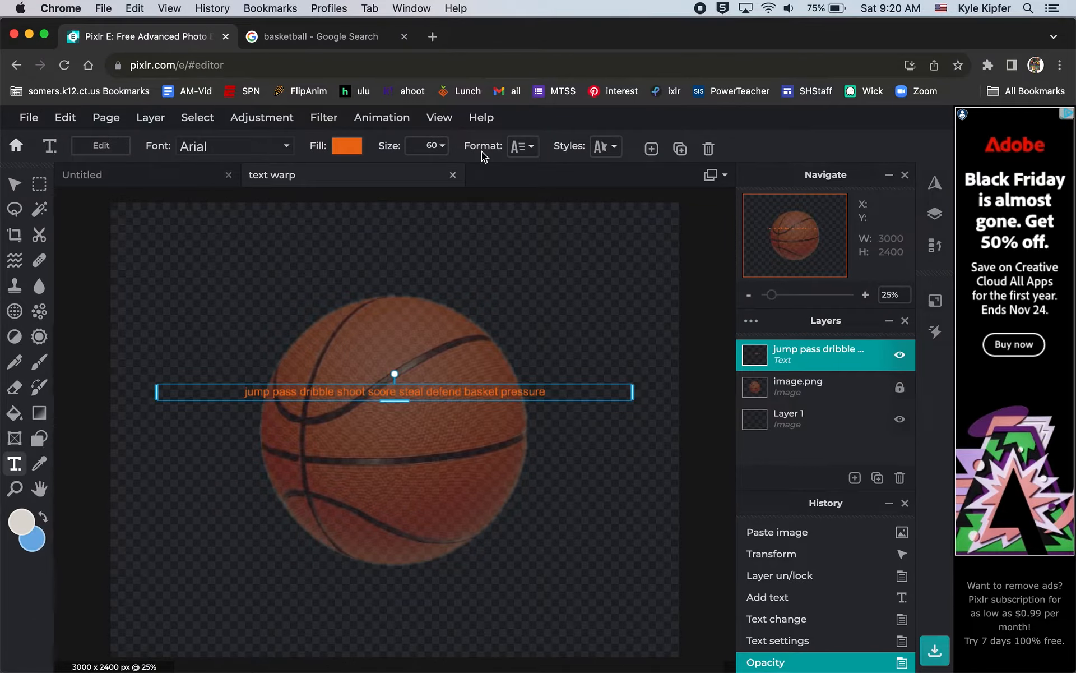
left_click(447, 147)
left_click(337, 174)
left_click_drag(337, 175, 348, 176)
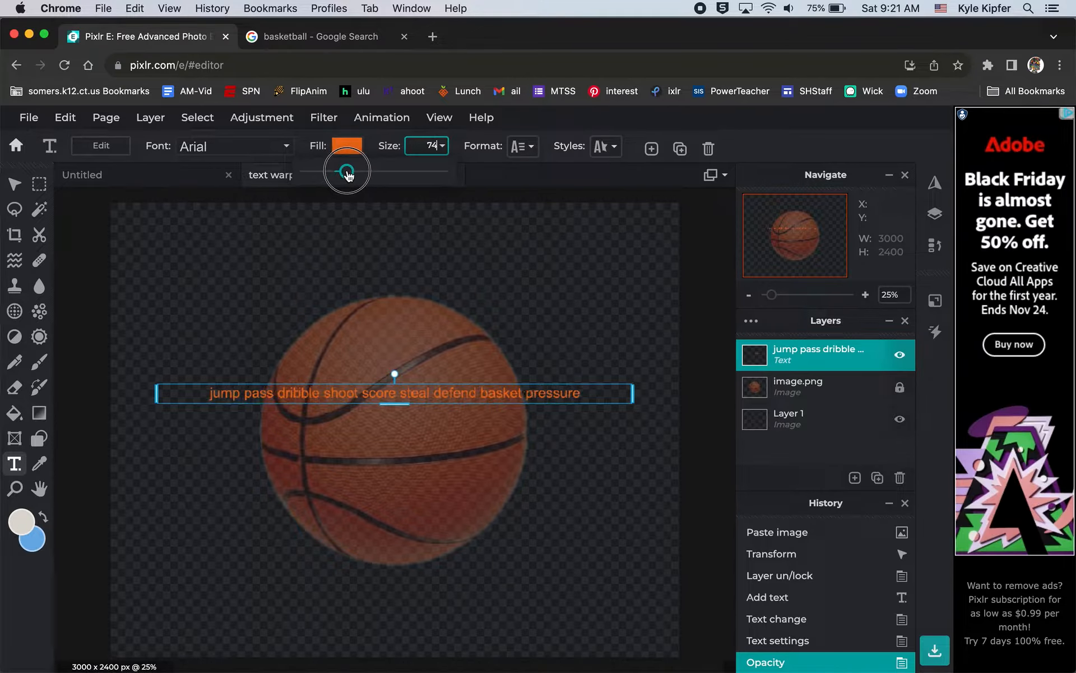
left_click_drag(348, 175, 349, 175)
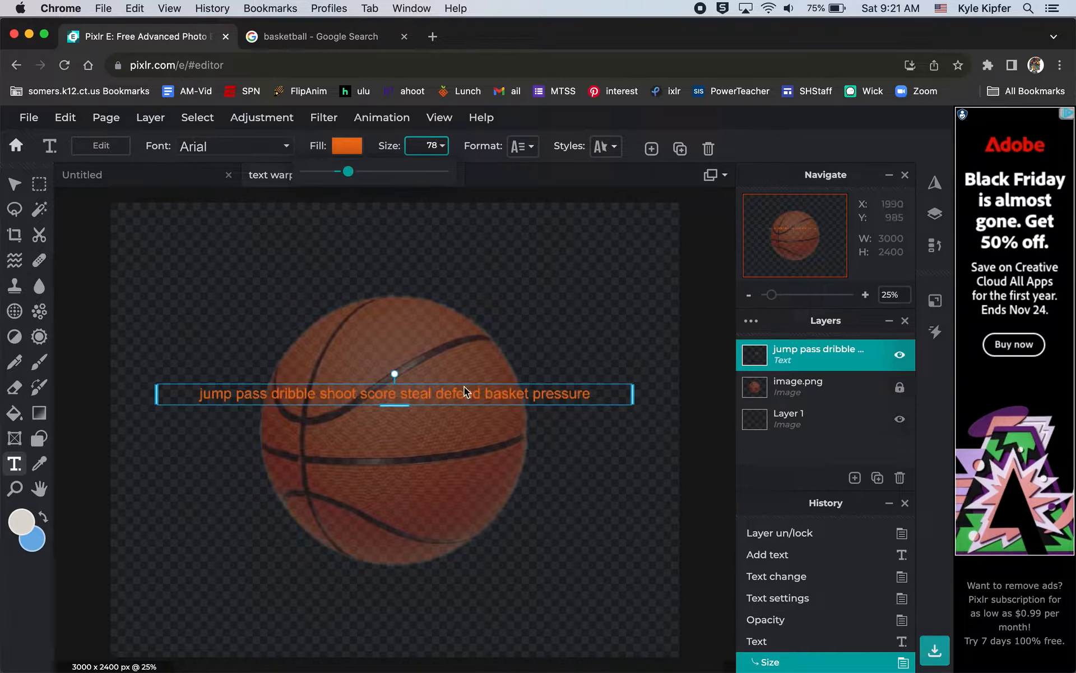
Step: Change the font of the basketball words to Artick and set the text size to 120
left_click(287, 146)
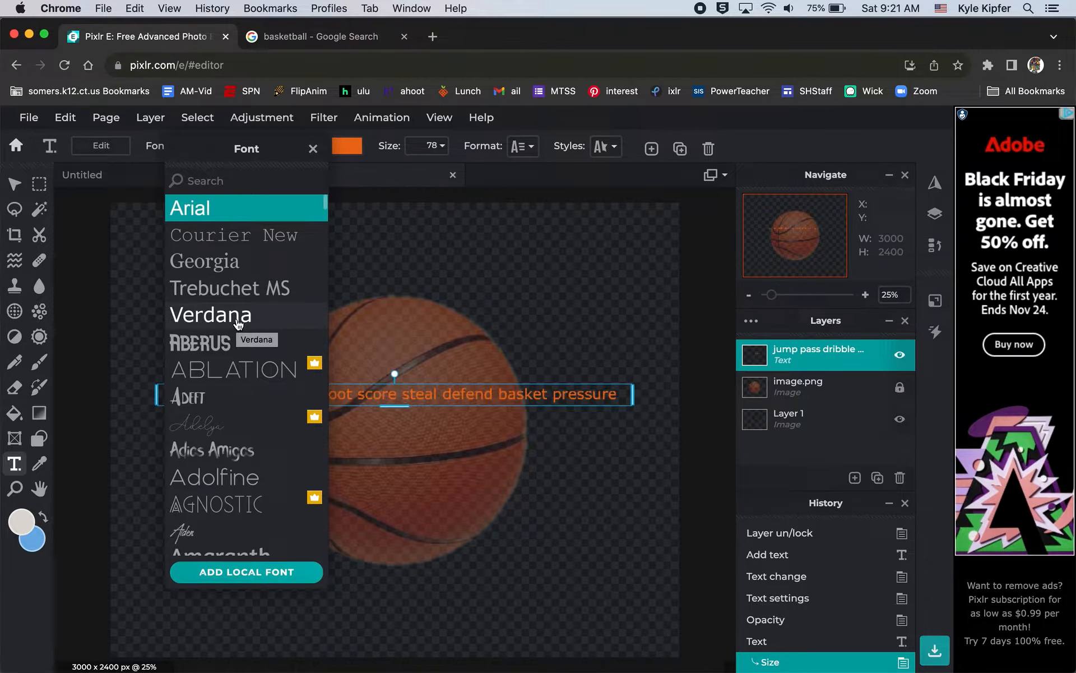
scroll(238, 324, "down", 5)
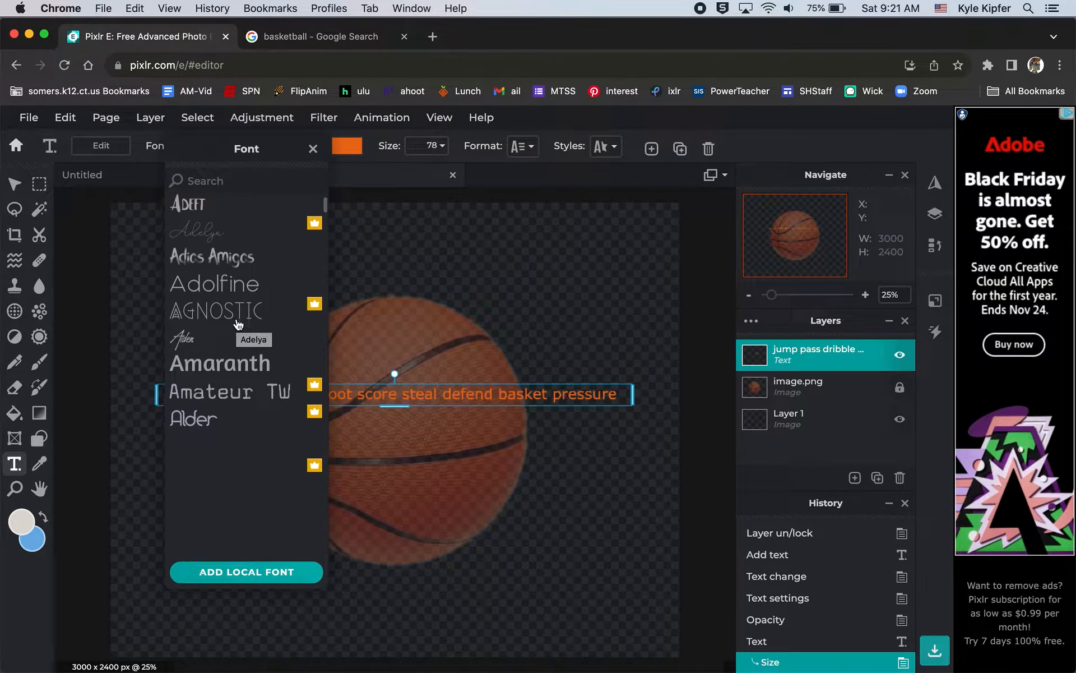
scroll(238, 324, "down", 3)
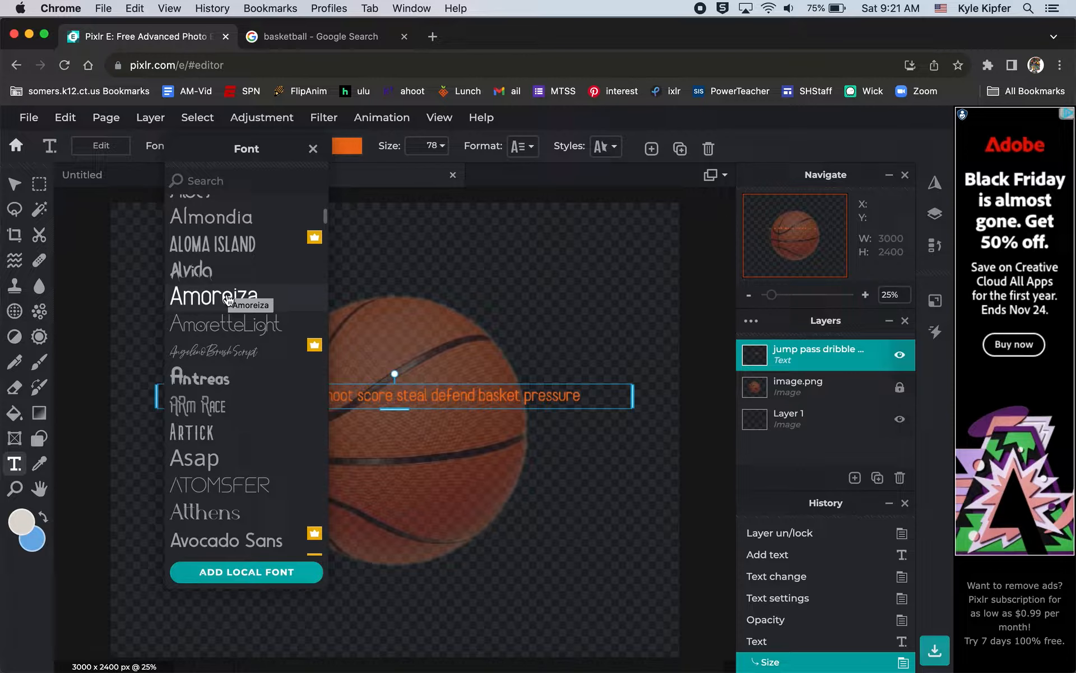
left_click(206, 435)
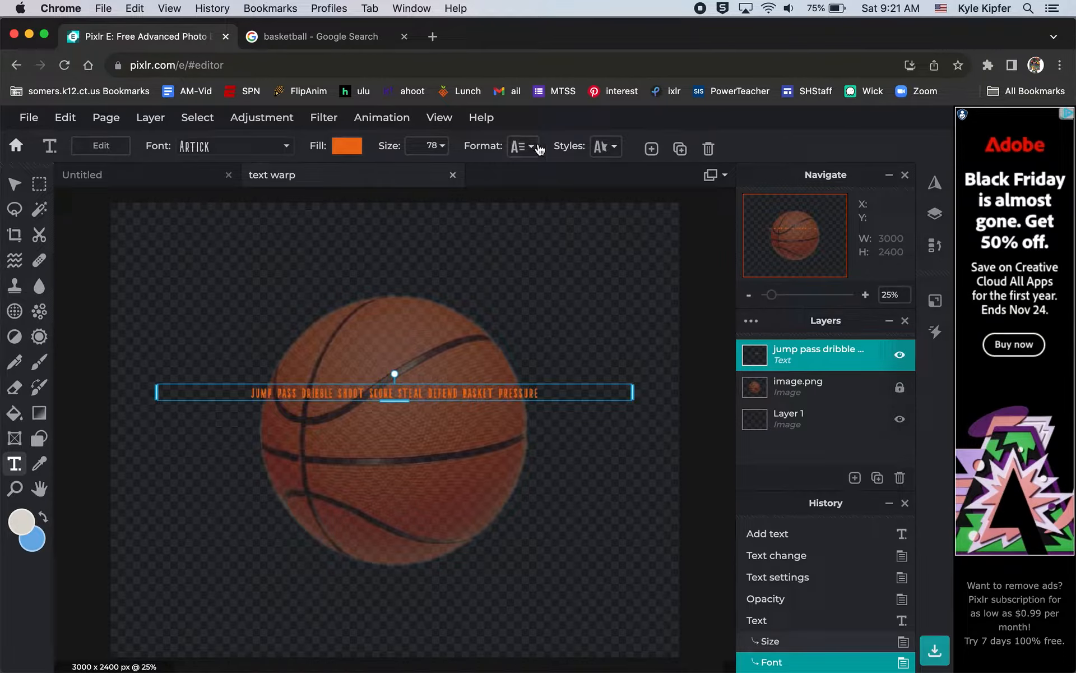
left_click(445, 146)
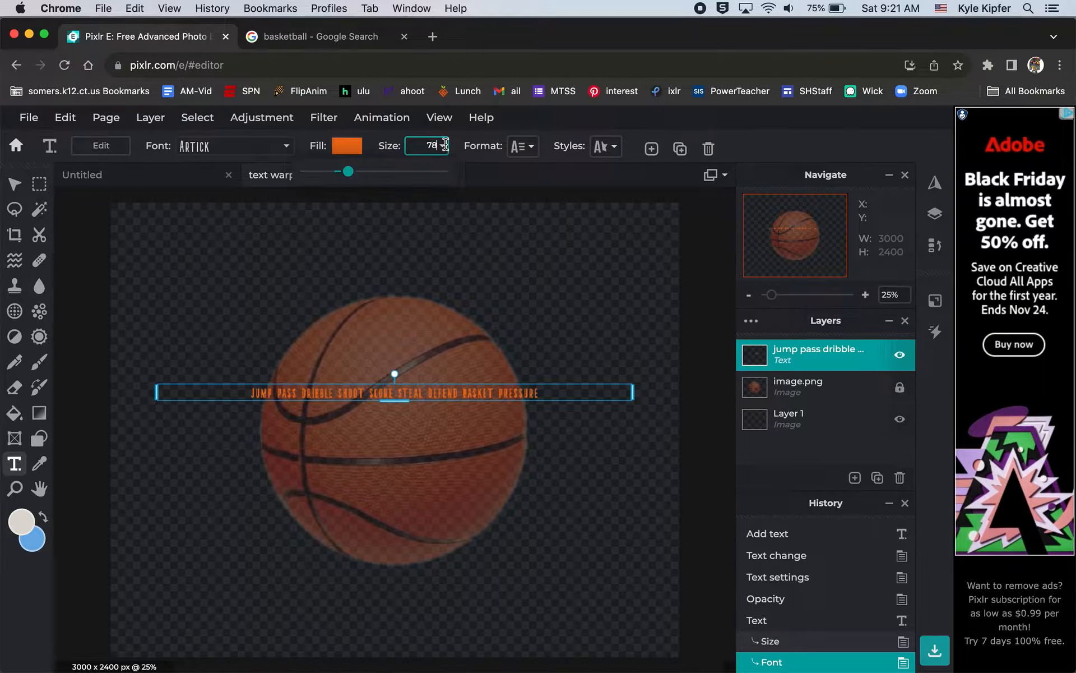
left_click_drag(357, 174, 364, 175)
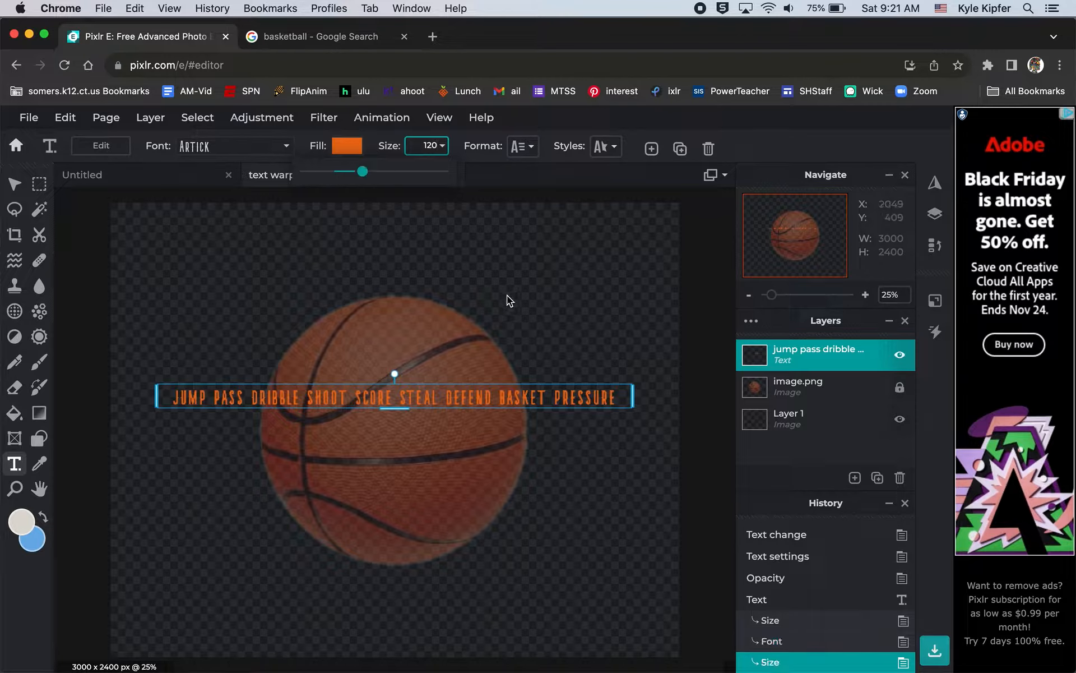
Step: Try bold formatting on the line of basketball words and turn it back off
left_click(614, 148)
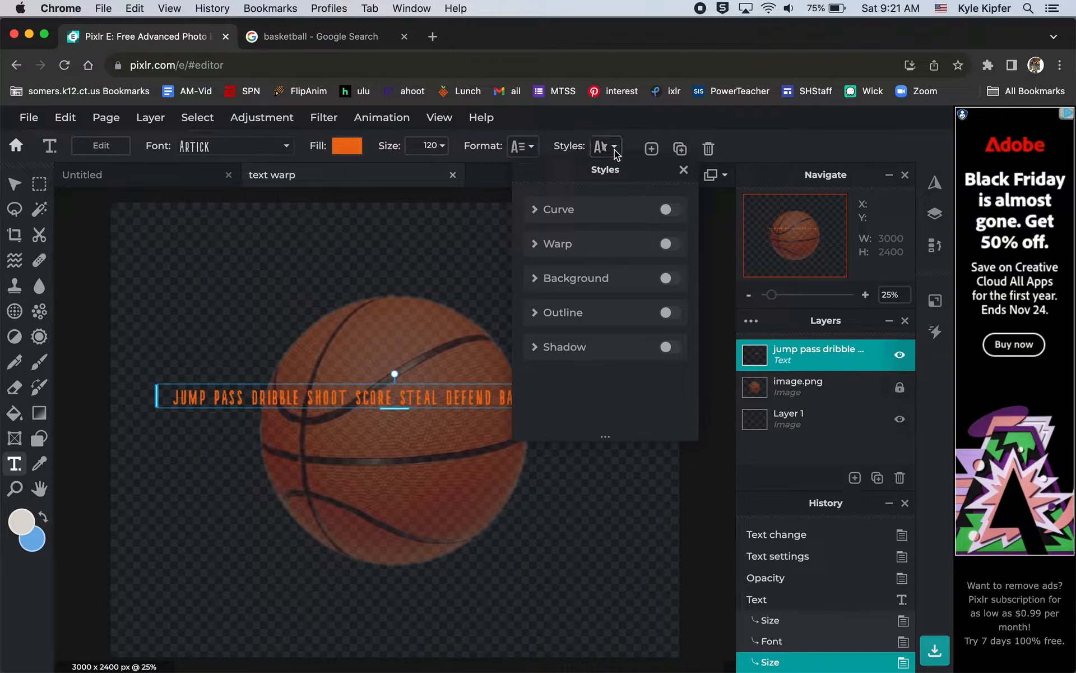
left_click(525, 147)
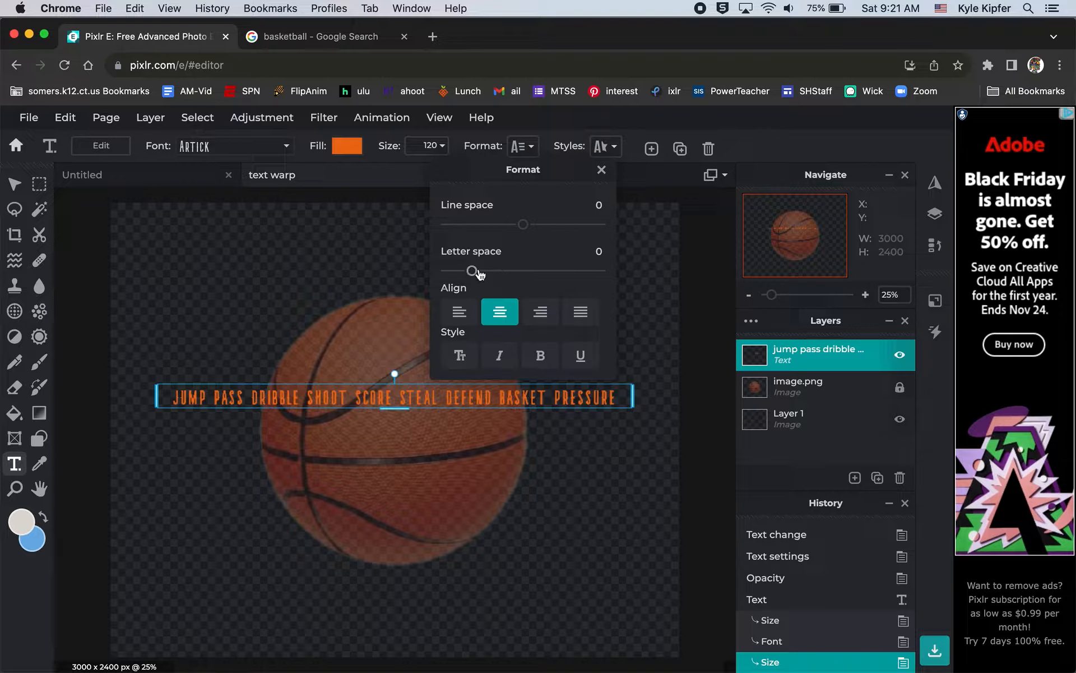
mouse_move(474, 273)
left_mouse_down()
mouse_move(461, 273)
mouse_move(473, 273)
left_mouse_up()
left_click(540, 356)
left_click(540, 356)
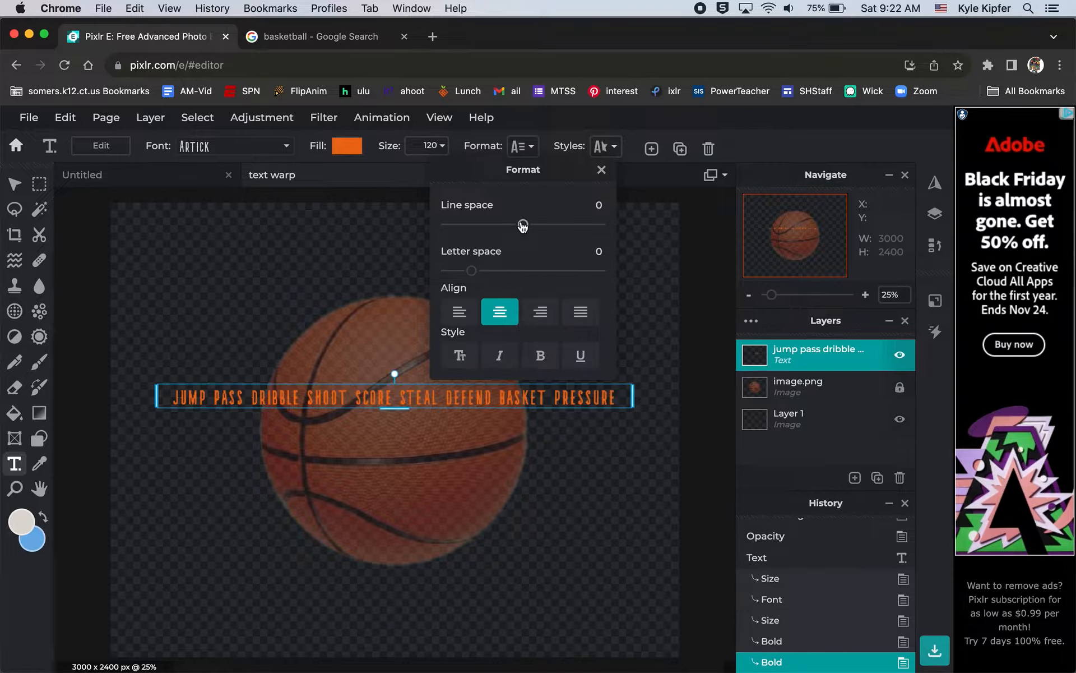
left_click(604, 148)
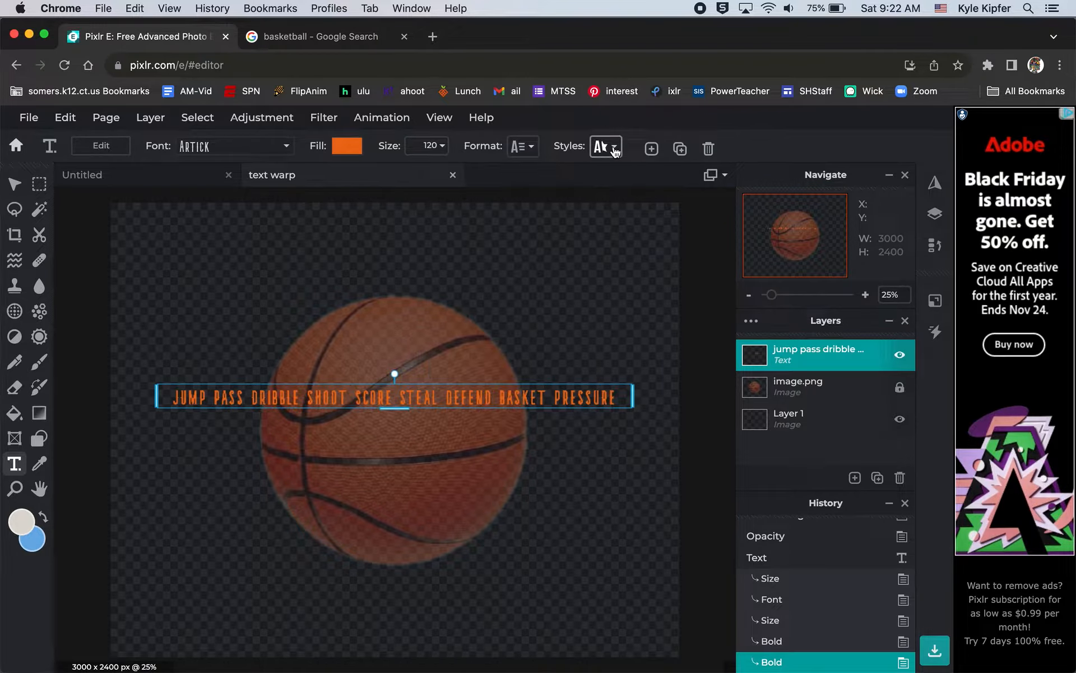
Step: Enable the Curve style on the basketball words as an Arc with an amount of -100
left_click(614, 150)
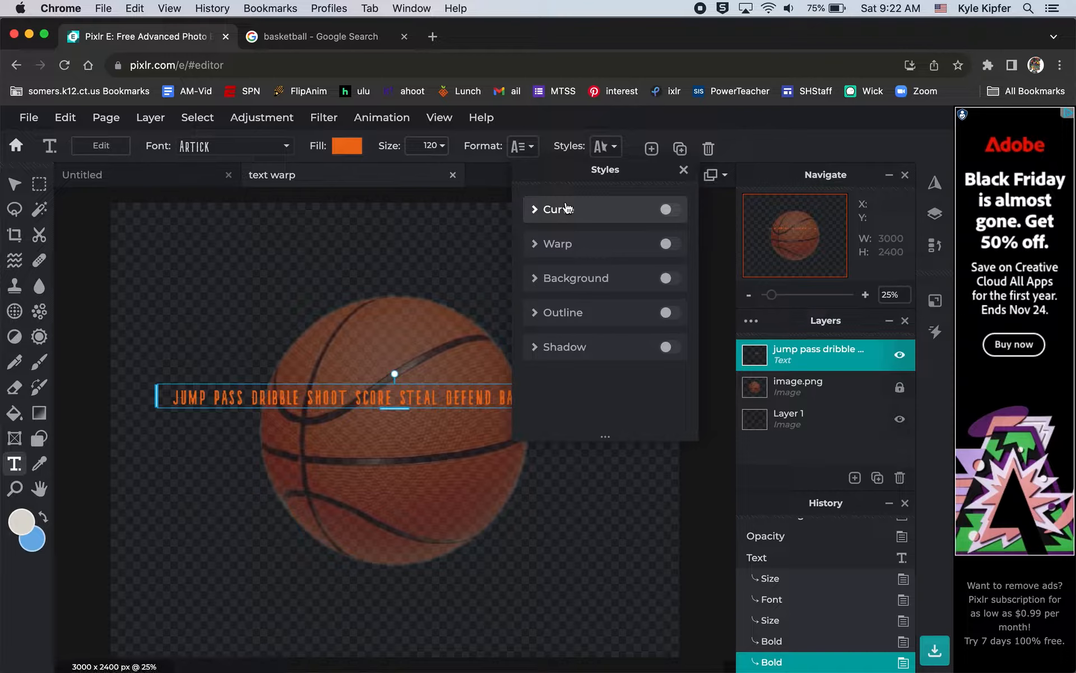
left_click(545, 215)
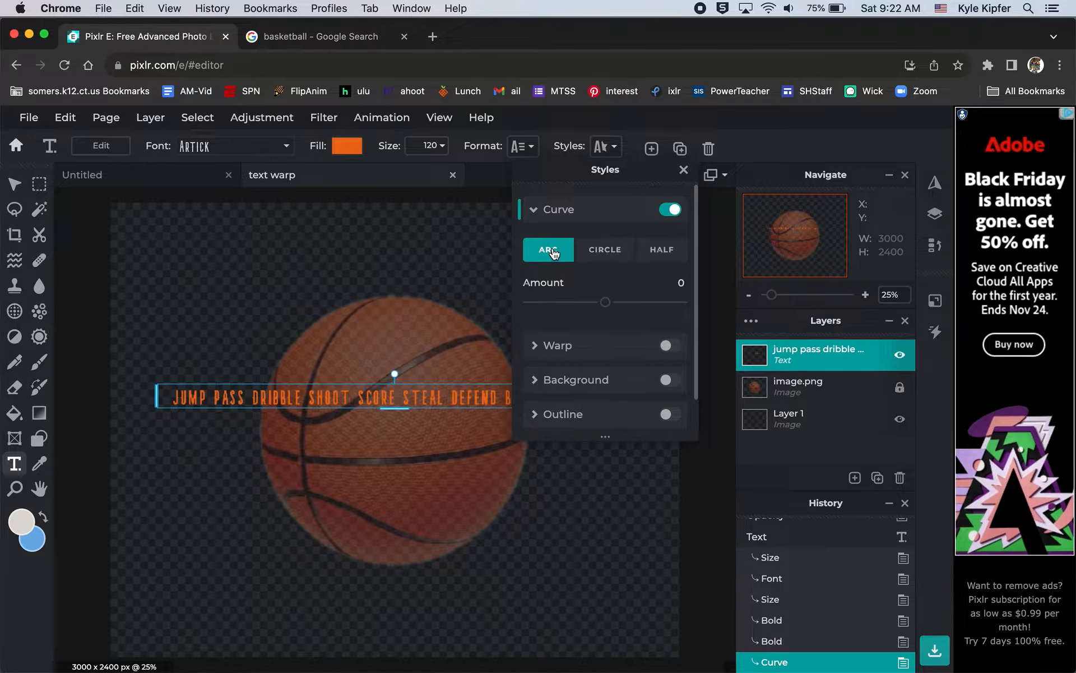
left_click_drag(607, 302, 443, 323)
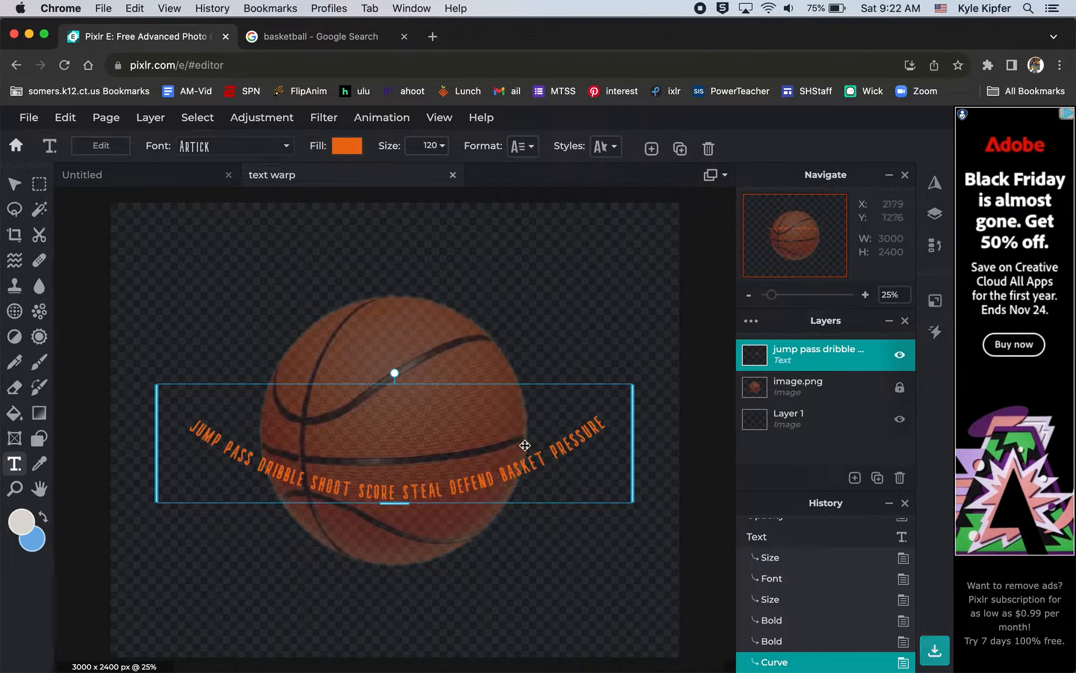
Step: Switch the text curve to Circle, trying the Spread and Flip options and leaving both off
left_click(605, 147)
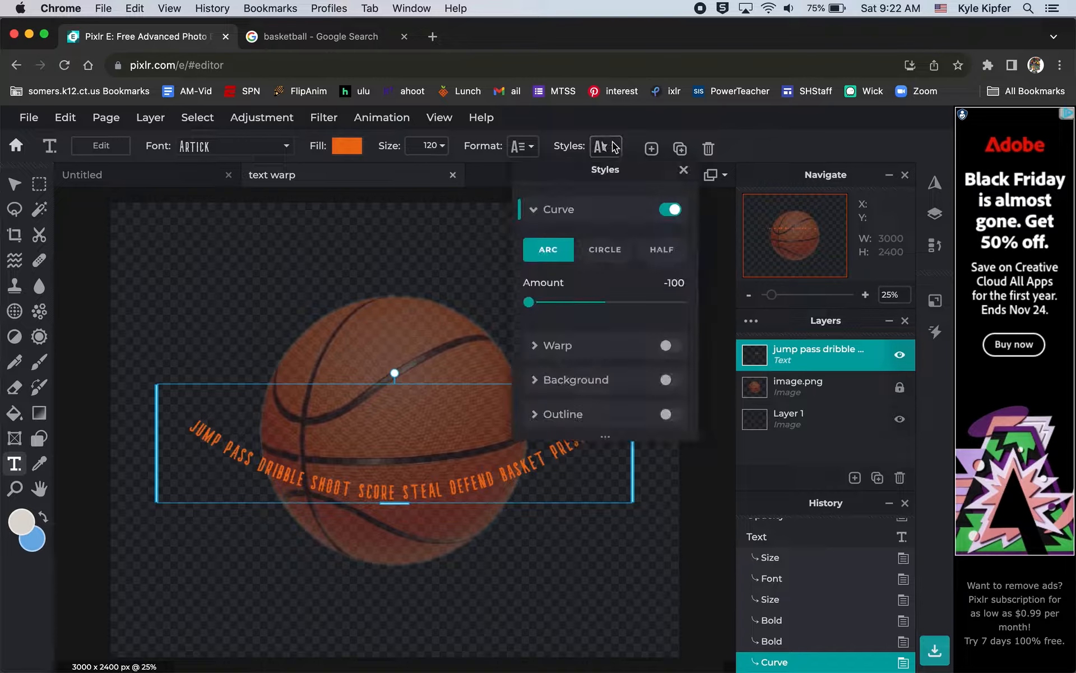
left_click(611, 256)
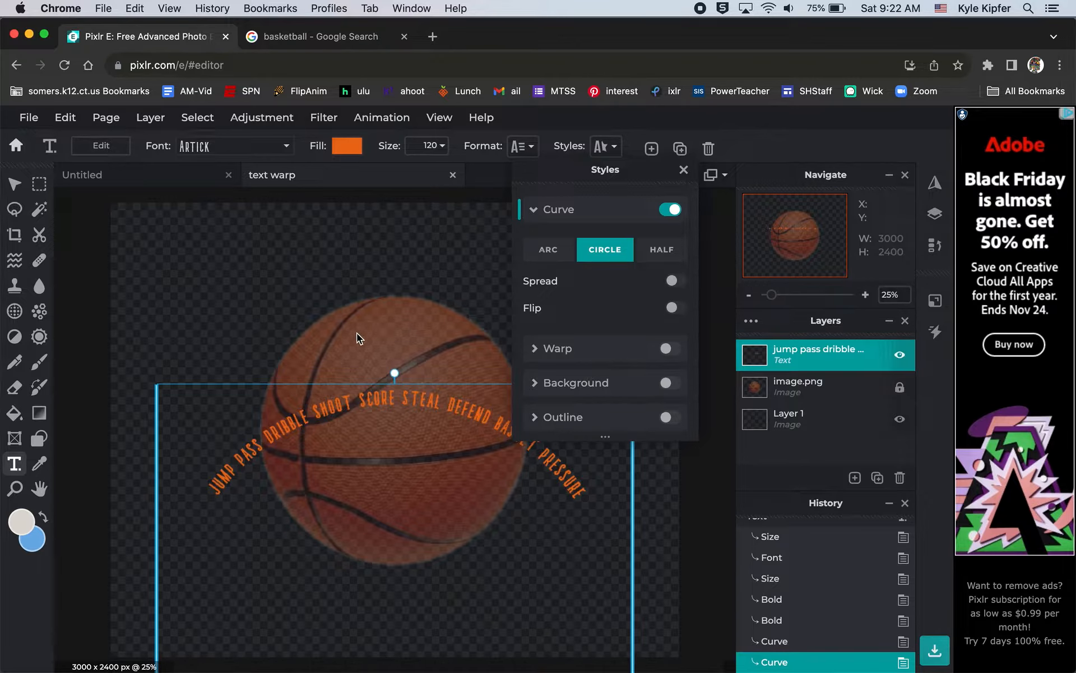
left_click(675, 281)
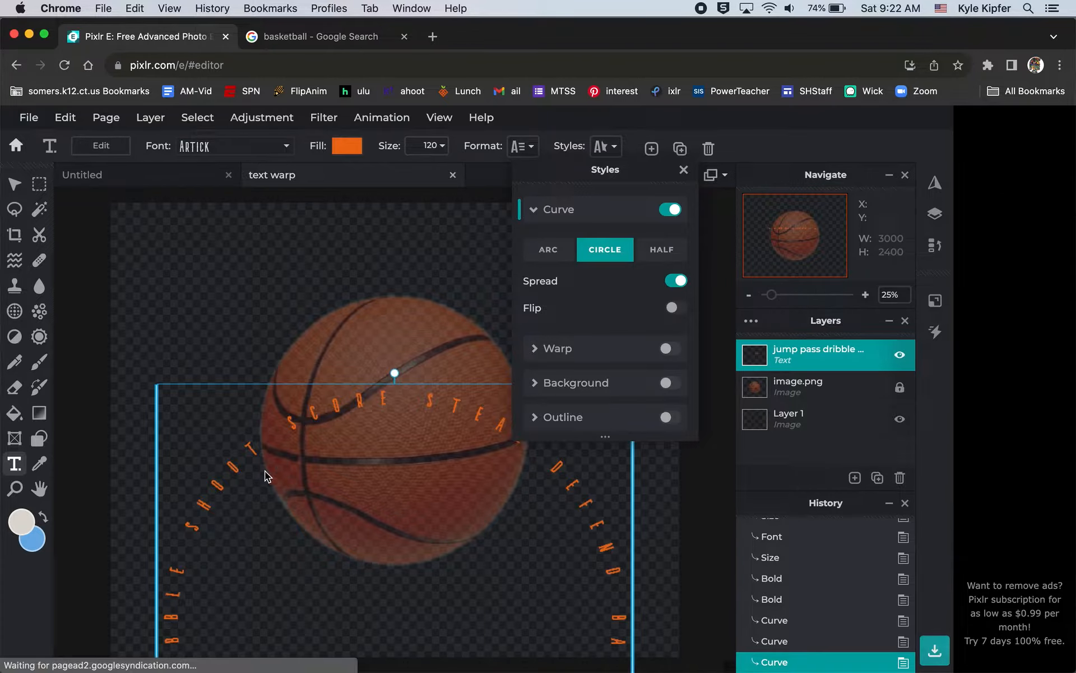
left_click(676, 280)
left_click(676, 307)
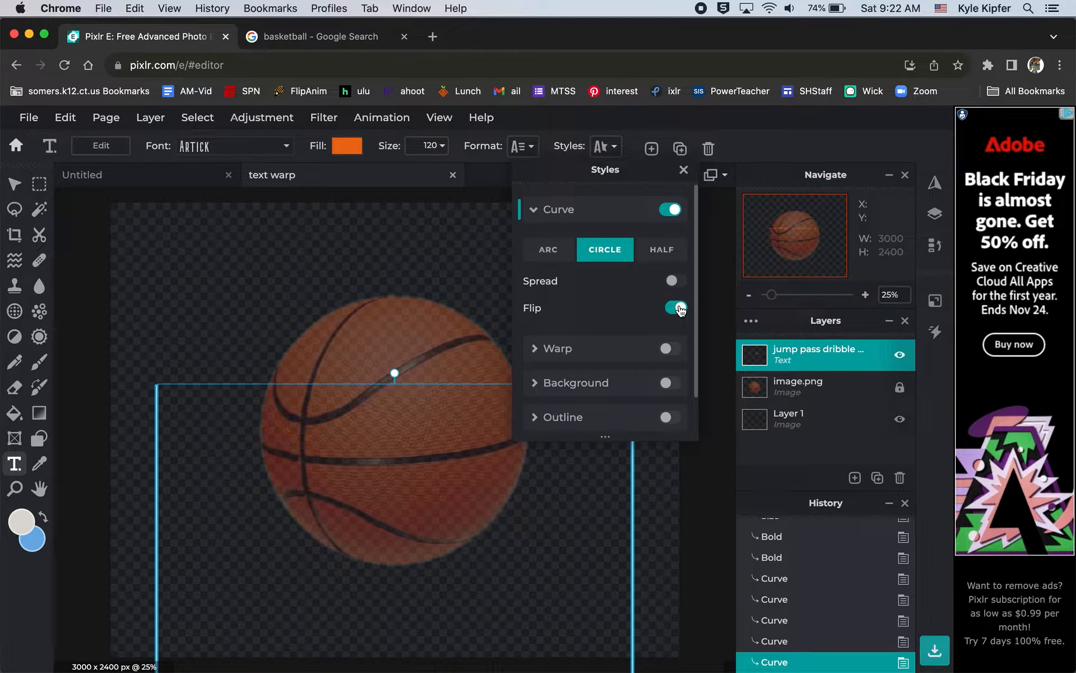
left_click(678, 307)
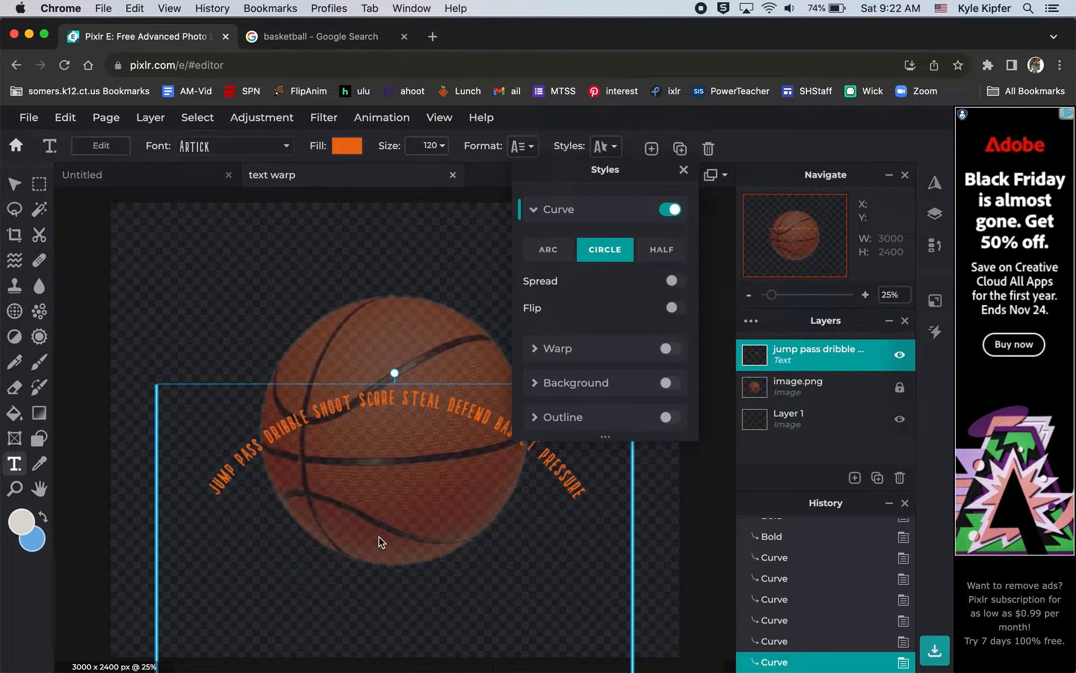
left_click(615, 148)
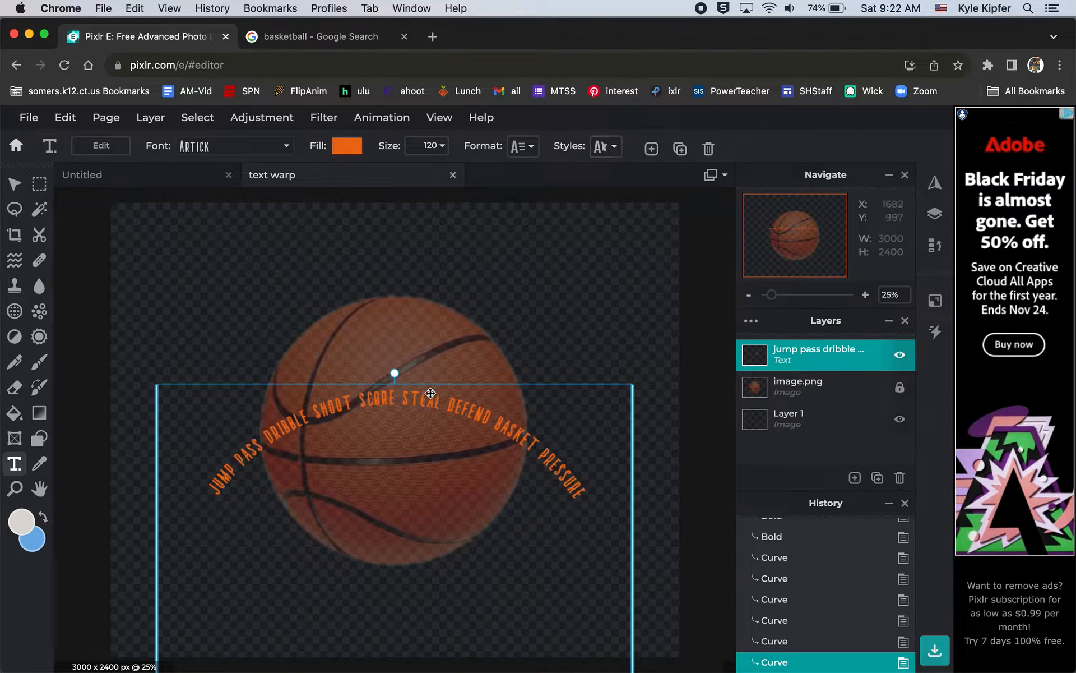
Step: Move the circular text to the ball's upper edge and shrink it to size 78 so that it follows the outline
left_click_drag(427, 398, 432, 286)
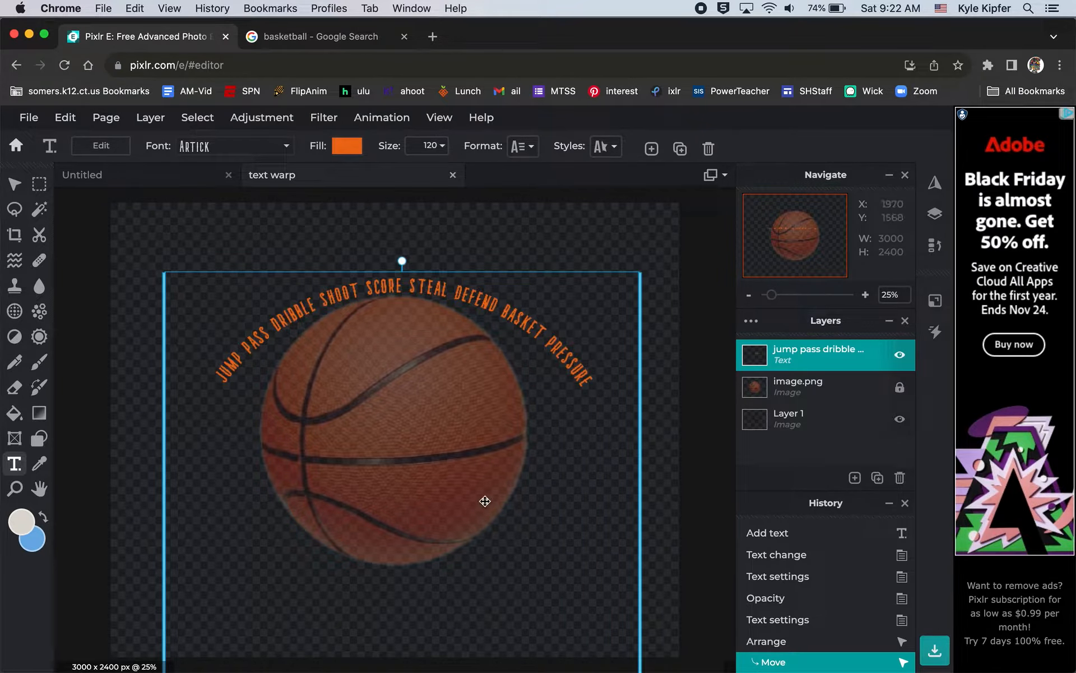
scroll(484, 500, "down", 3)
scroll(485, 501, "up", 1)
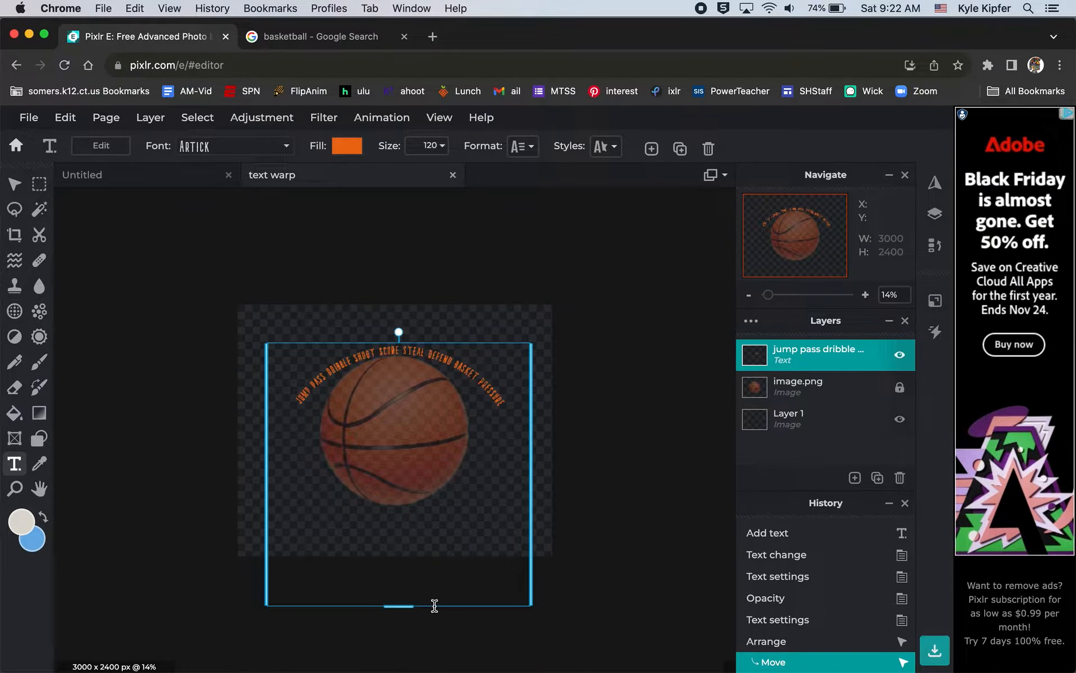
left_click_drag(401, 606, 396, 527)
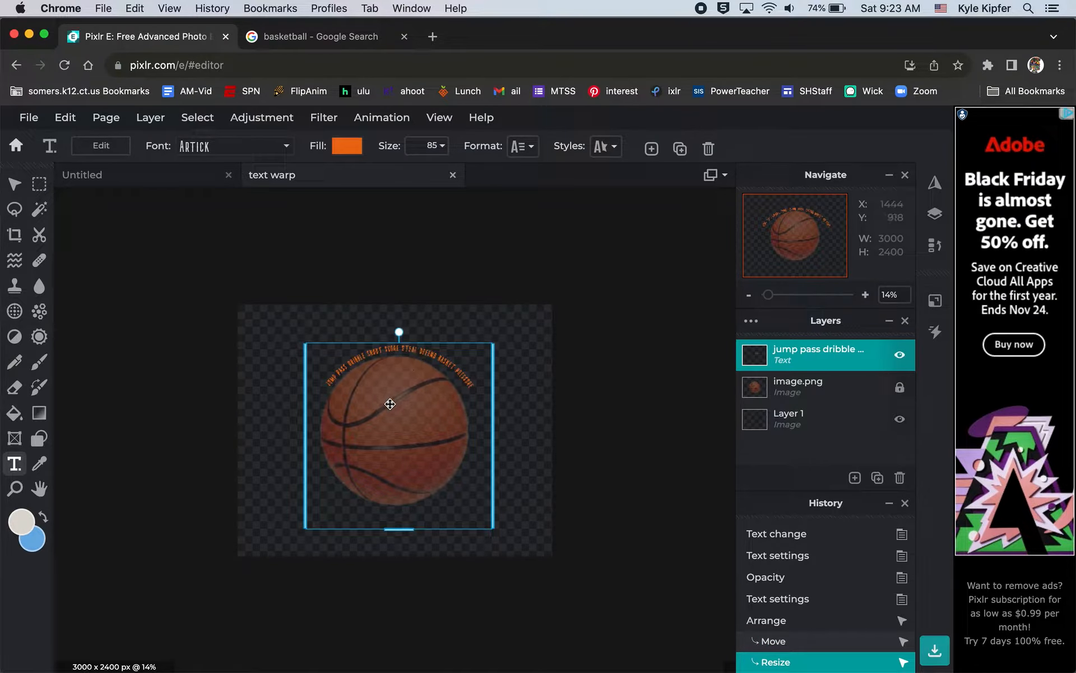
scroll(390, 405, "up", 1)
scroll(390, 404, "up", 3)
scroll(389, 404, "down", 3)
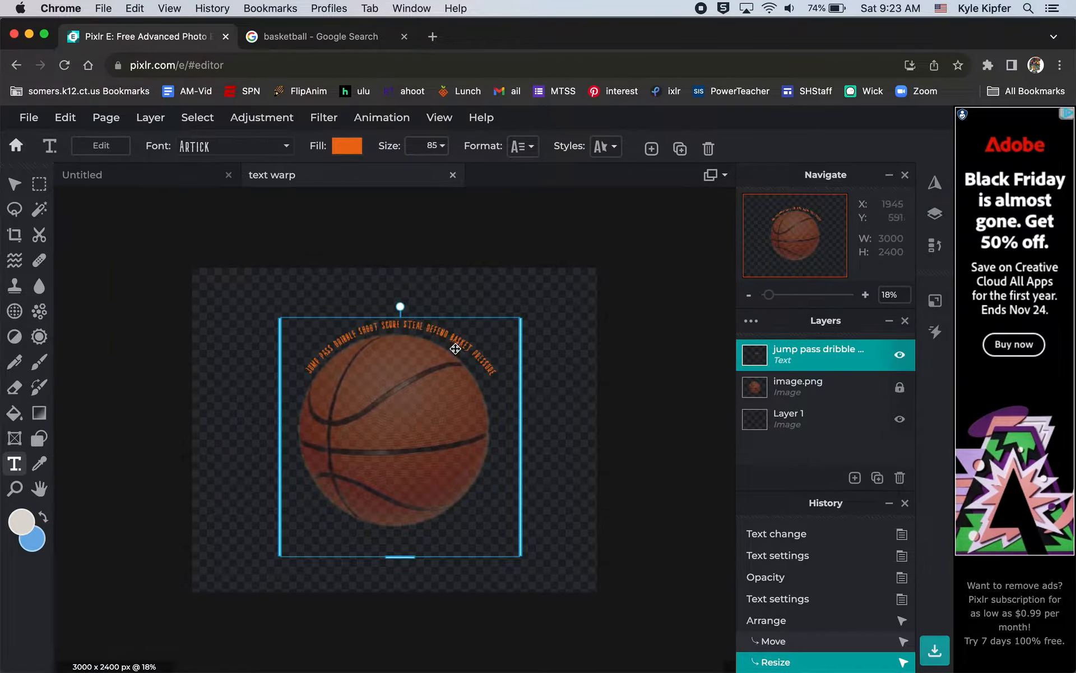
left_click_drag(403, 556, 400, 538)
left_click_drag(454, 338, 451, 347)
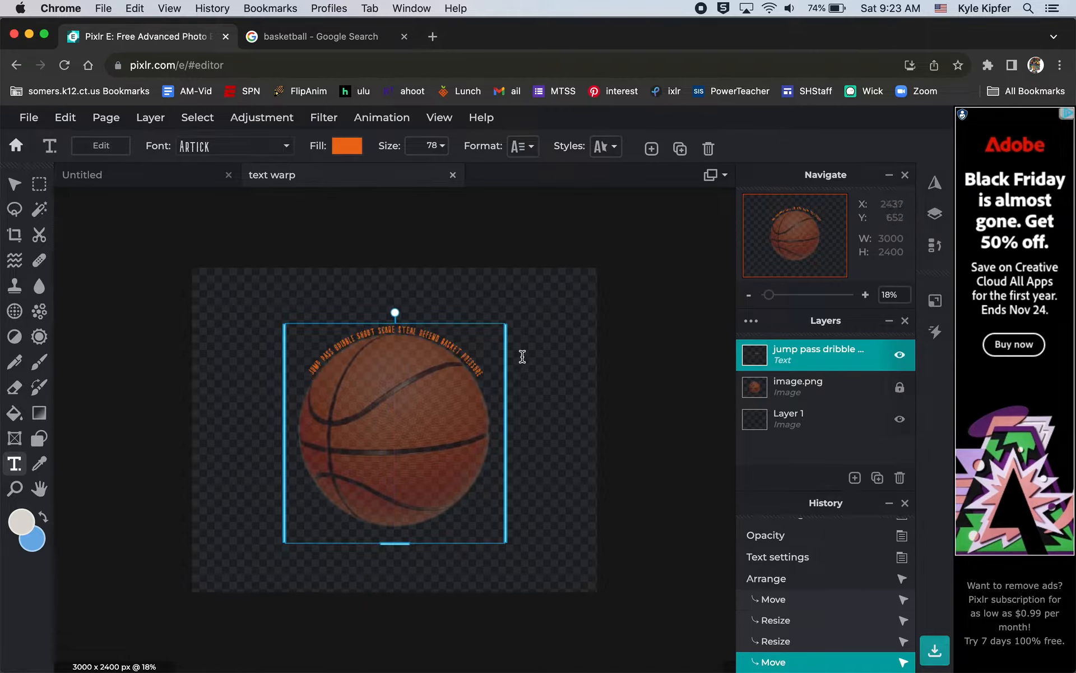
Step: Duplicate the curved text, rotate the copy clockwise and place it along the ball's right edge, continuing from the first arc
key("super+c")
key("super+v")
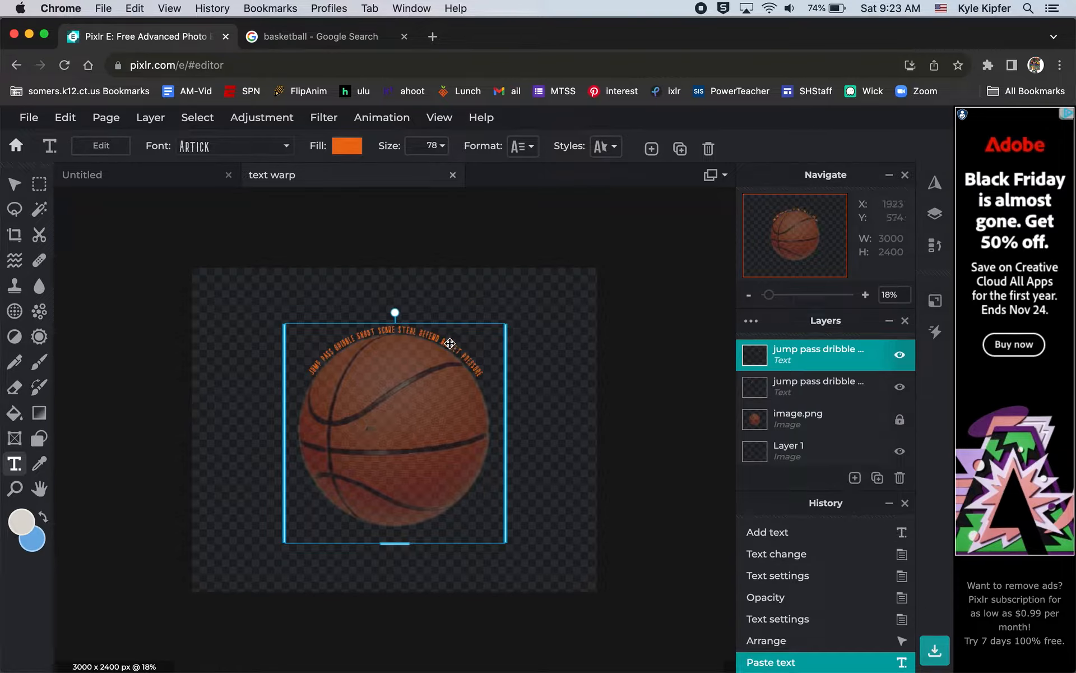
left_click_drag(442, 342, 569, 582)
left_click_drag(554, 538, 495, 439)
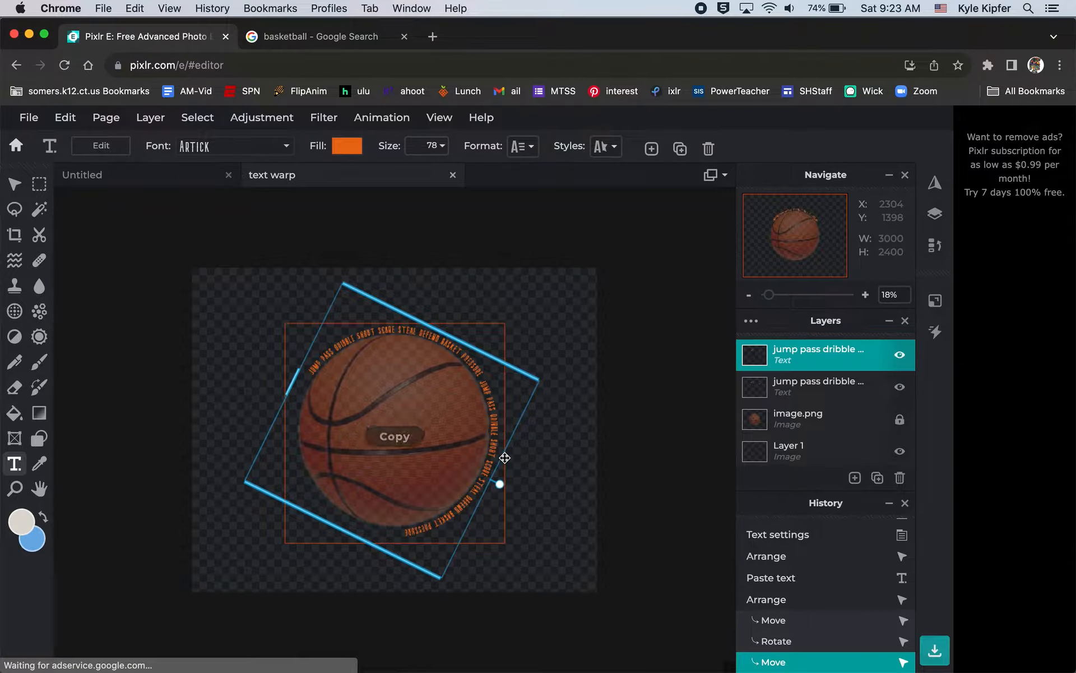
Step: Duplicate the curved text, rotate the copy and fit it along the ball's left edge so that it follows the outline
key("ctrl+v")
left_click_drag(482, 477, 410, 415)
key("Up")
key("Up")
key("Up")
key("Up")
key("Up")
key("Up")
key("Up")
key("Up")
key("Right")
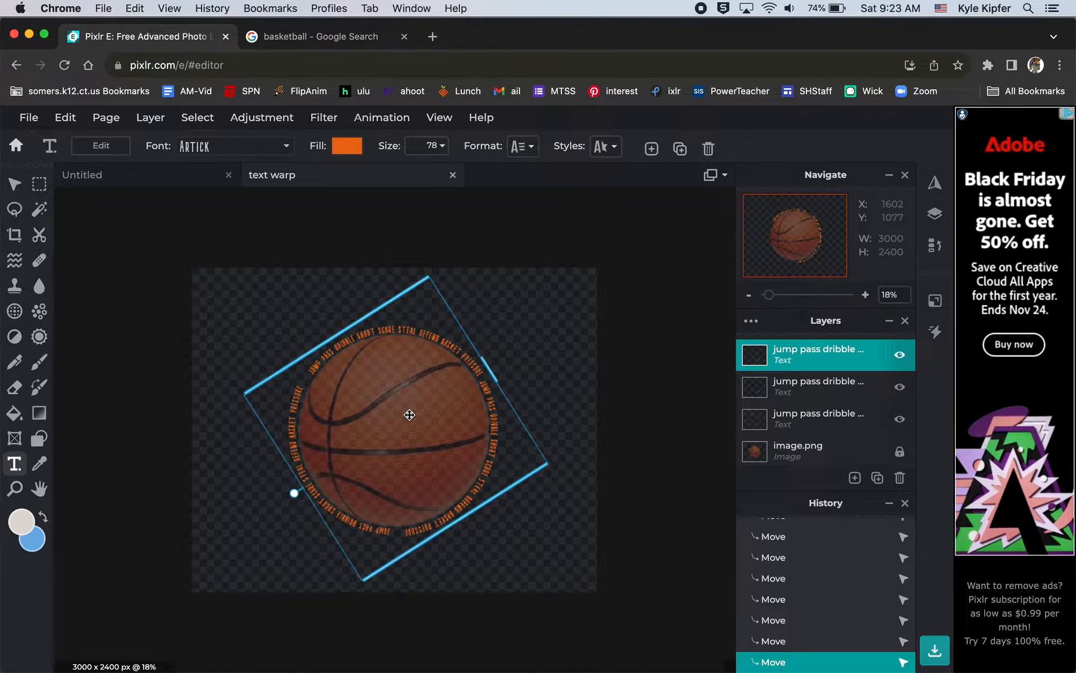
key("Right")
key("Right")
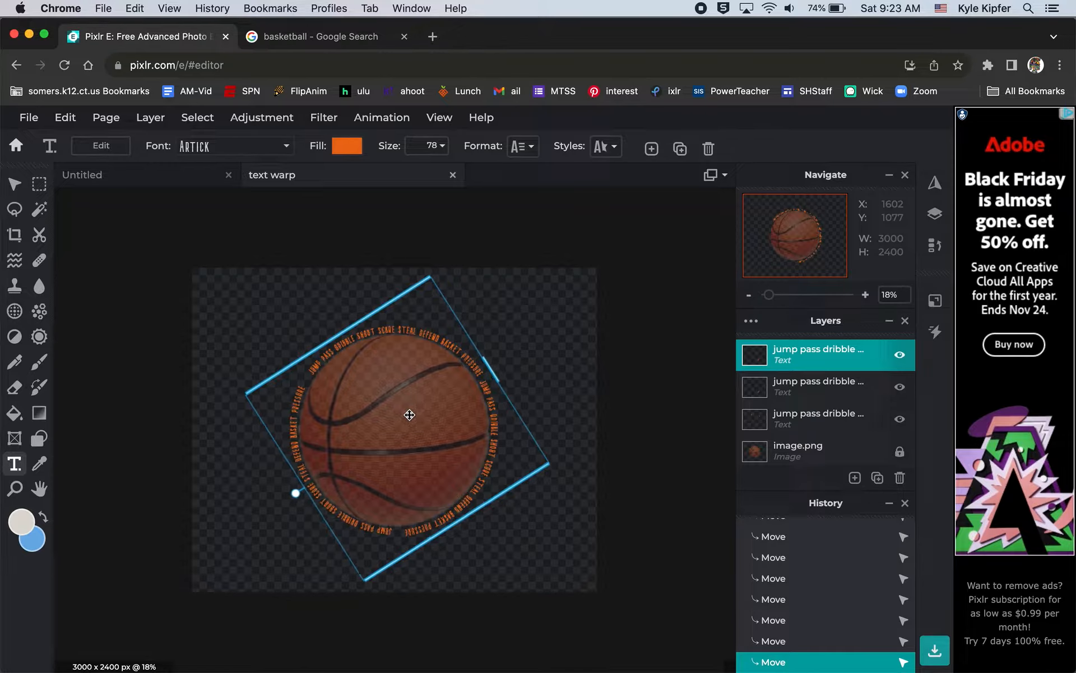
left_click(633, 314)
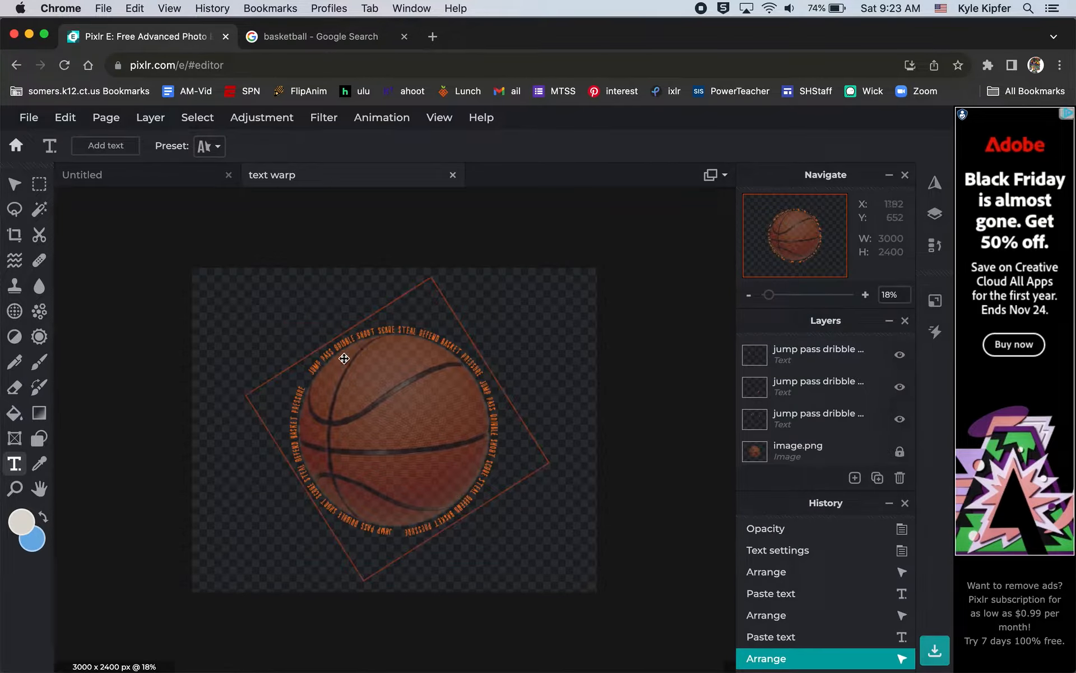
Step: Rotate the left, upper and right curved texts slightly around the ball to even out the gaps between them
left_click(394, 330)
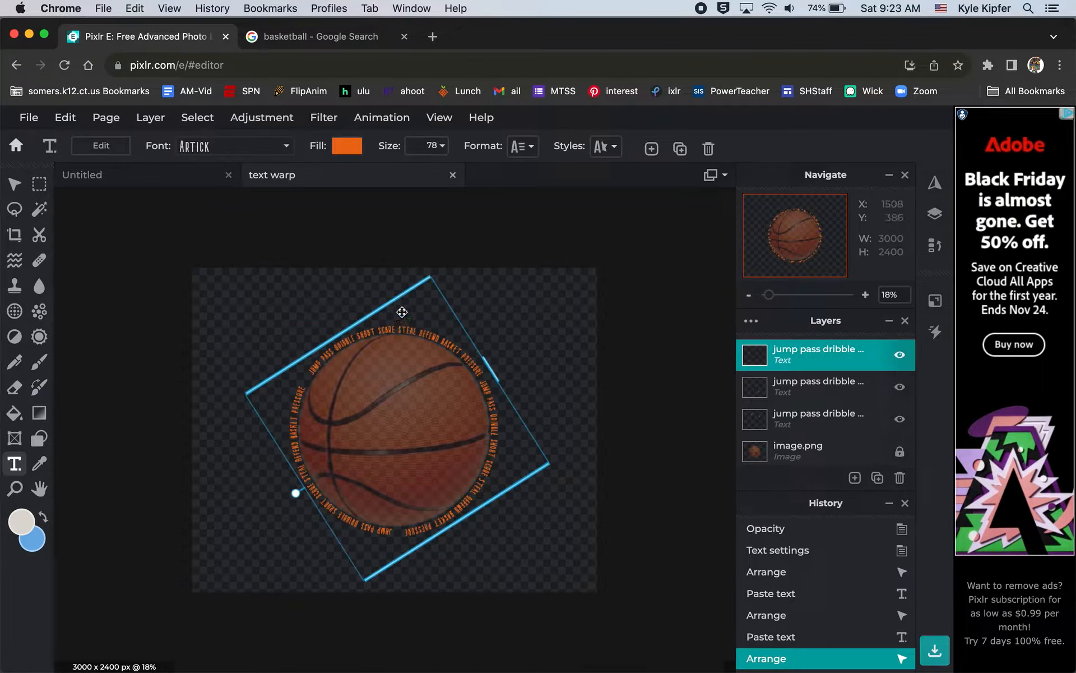
left_click(296, 495)
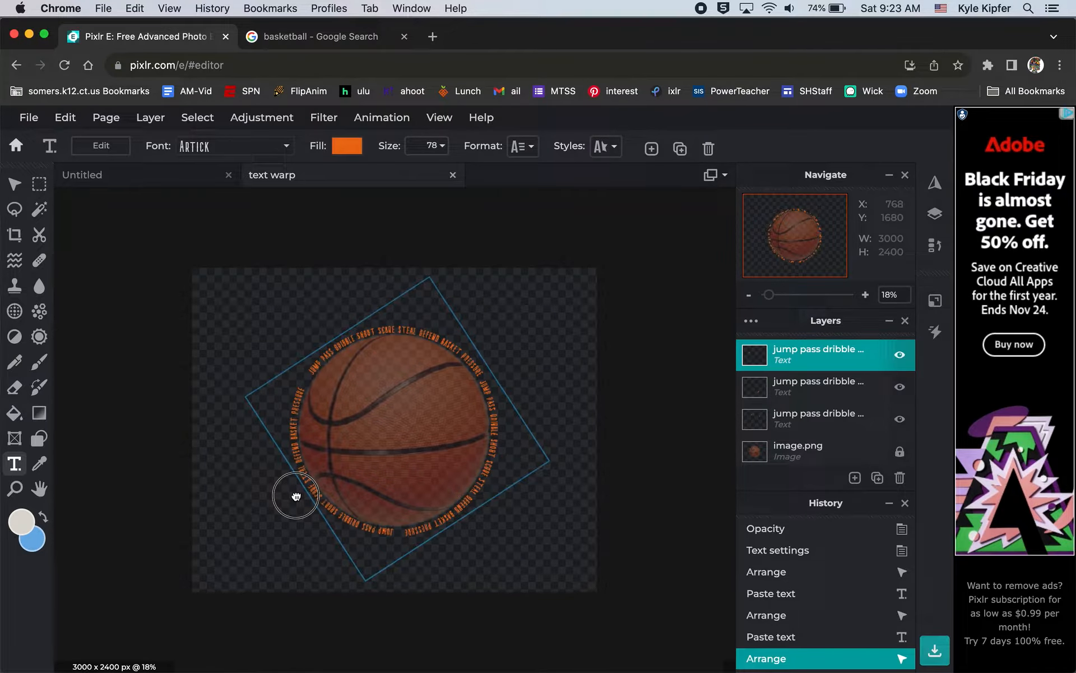
left_click_drag(296, 496, 290, 481)
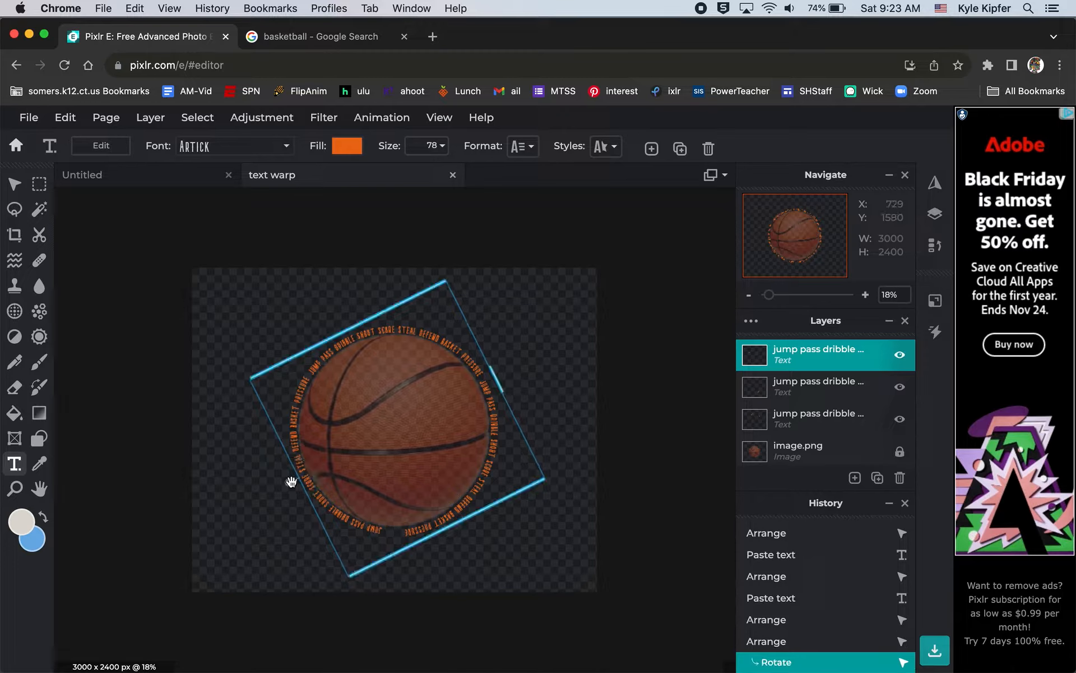
left_click_drag(815, 353, 820, 426)
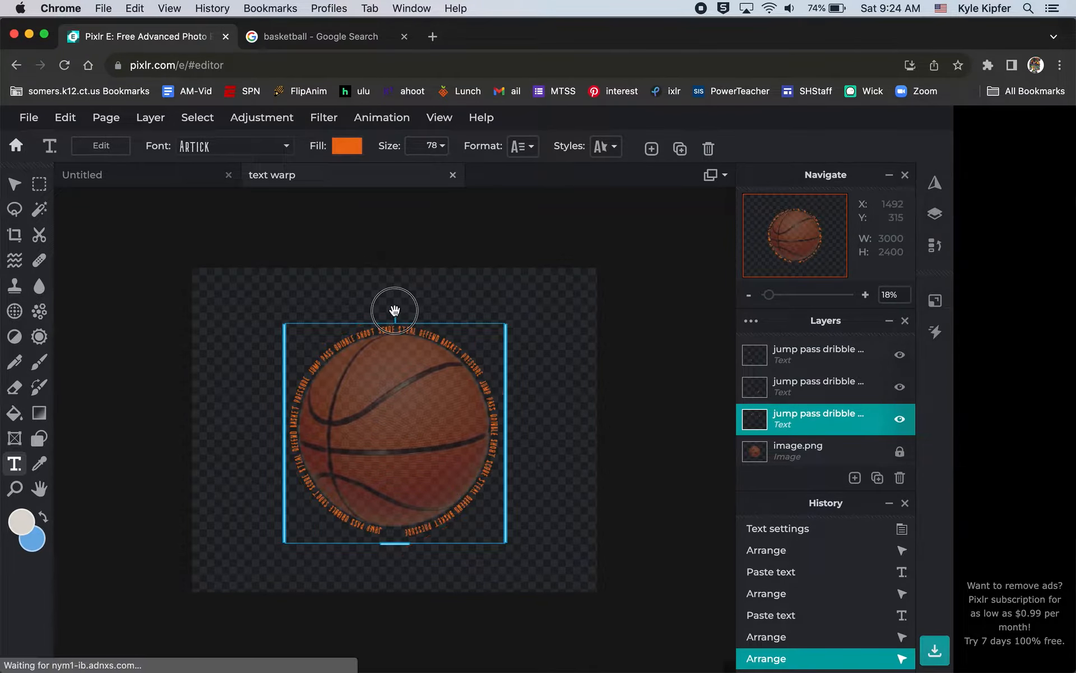
left_click_drag(395, 311, 398, 311)
left_click_drag(401, 312, 397, 311)
left_click_drag(854, 420, 852, 386)
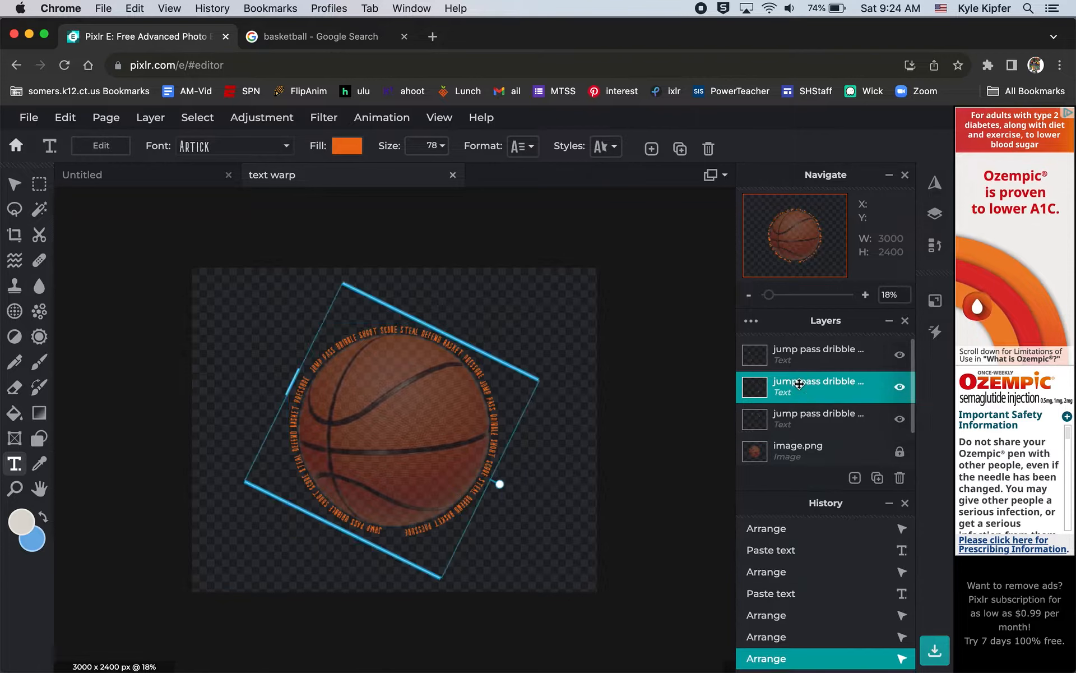
left_click_drag(500, 484, 494, 494)
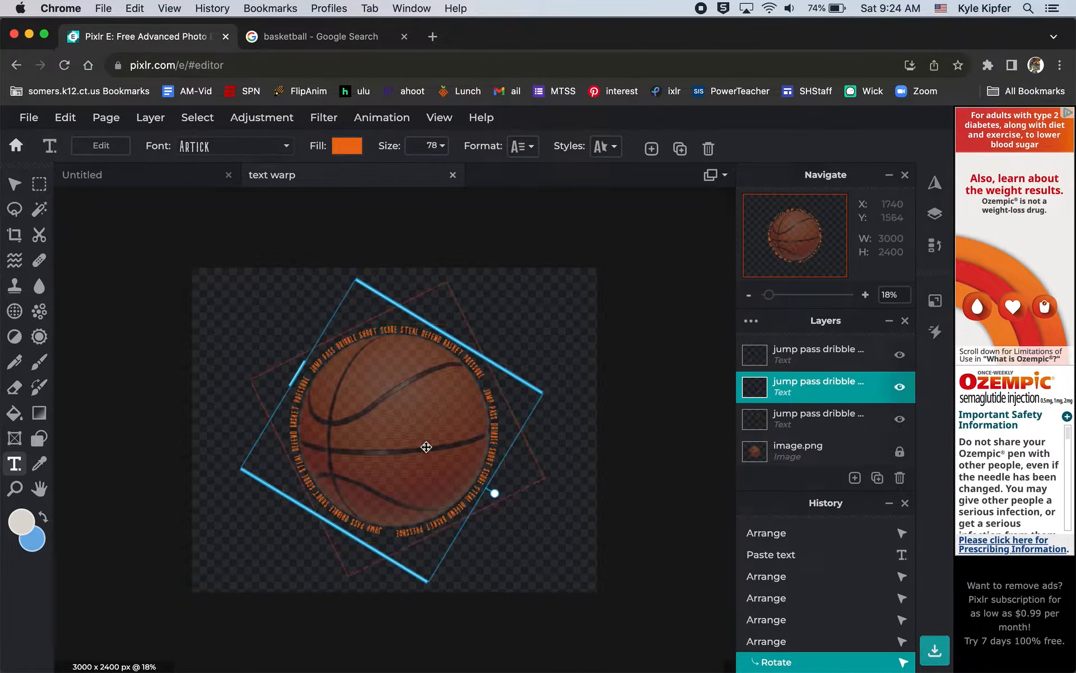
key("super+z")
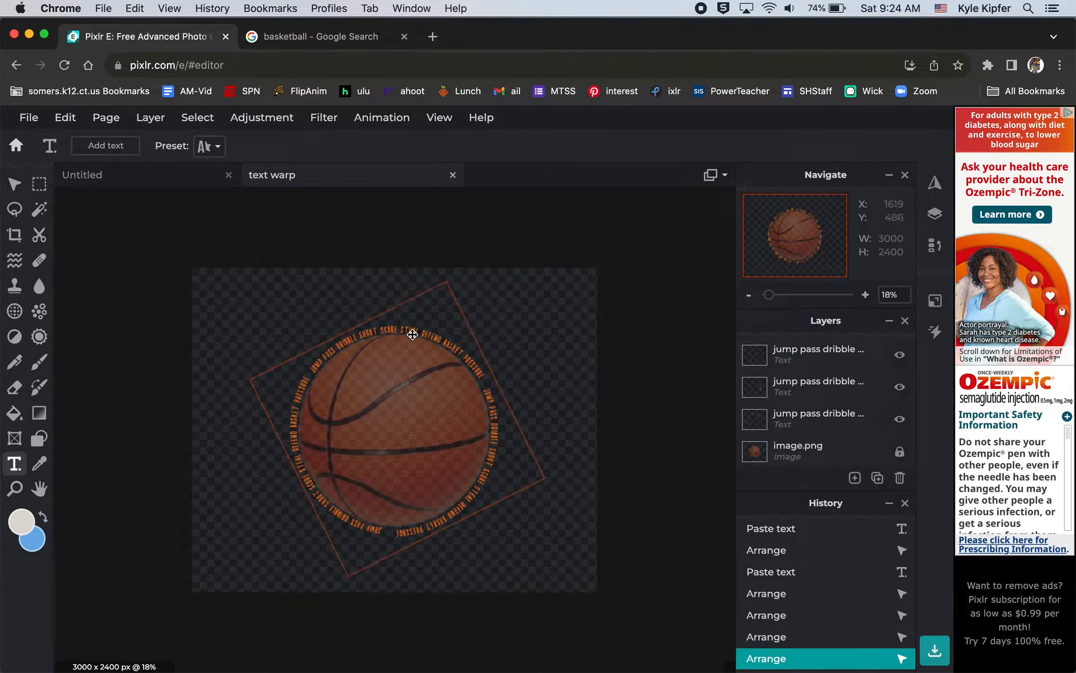
Step: Duplicate the curved text, rotate the copy until it is roughly level and switch its curve to Arc
key("super+v")
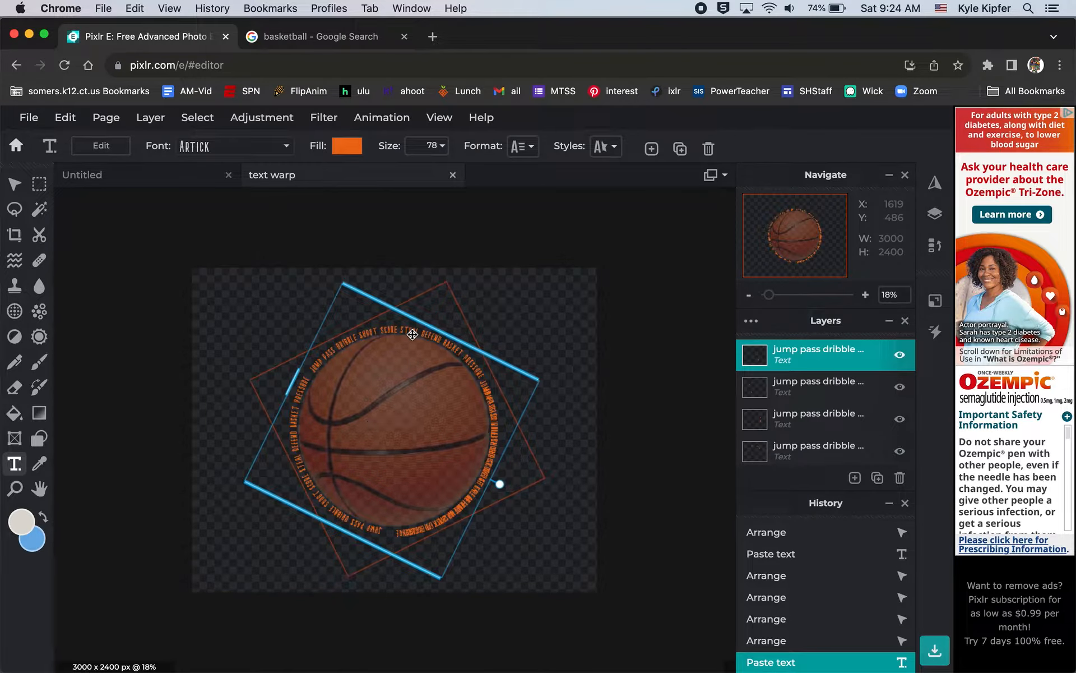
left_click_drag(478, 502, 306, 291)
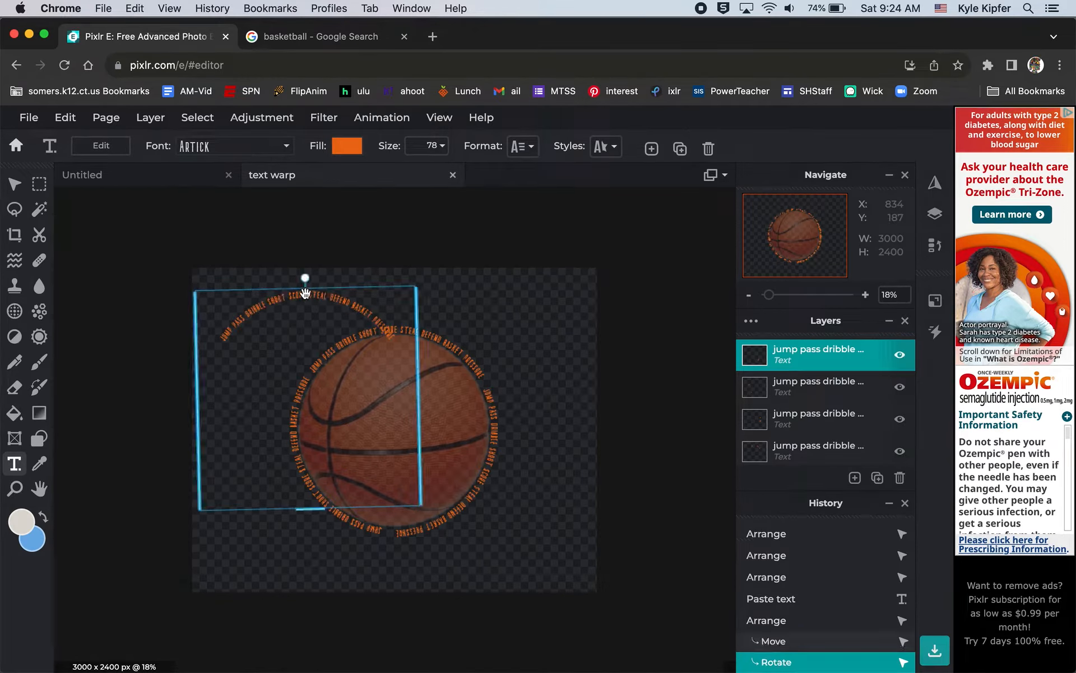
left_click(615, 153)
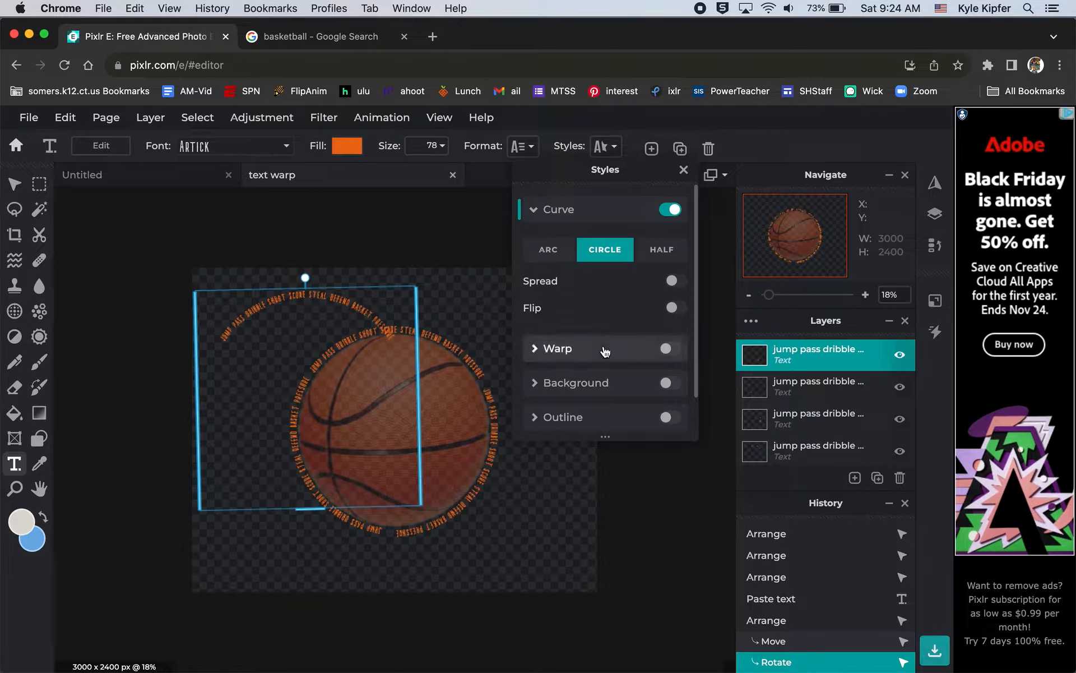
left_click(547, 255)
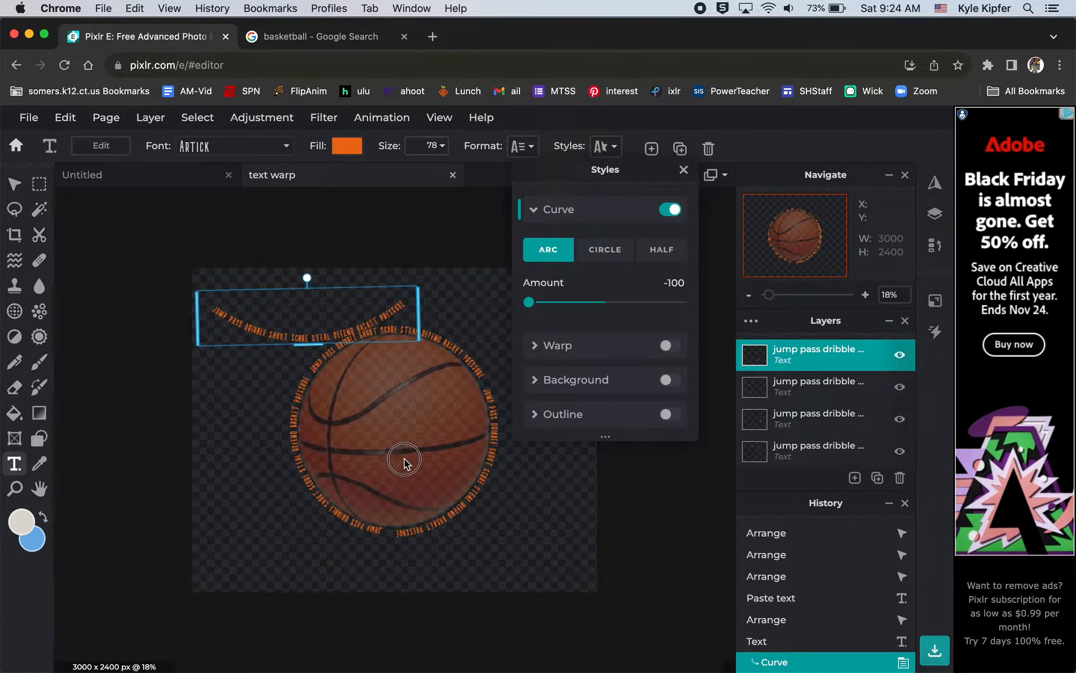
Step: Place the arc text over the ball's horizontal seam and set its curve amount to -56
left_click(275, 310)
left_click_drag(281, 336, 369, 455)
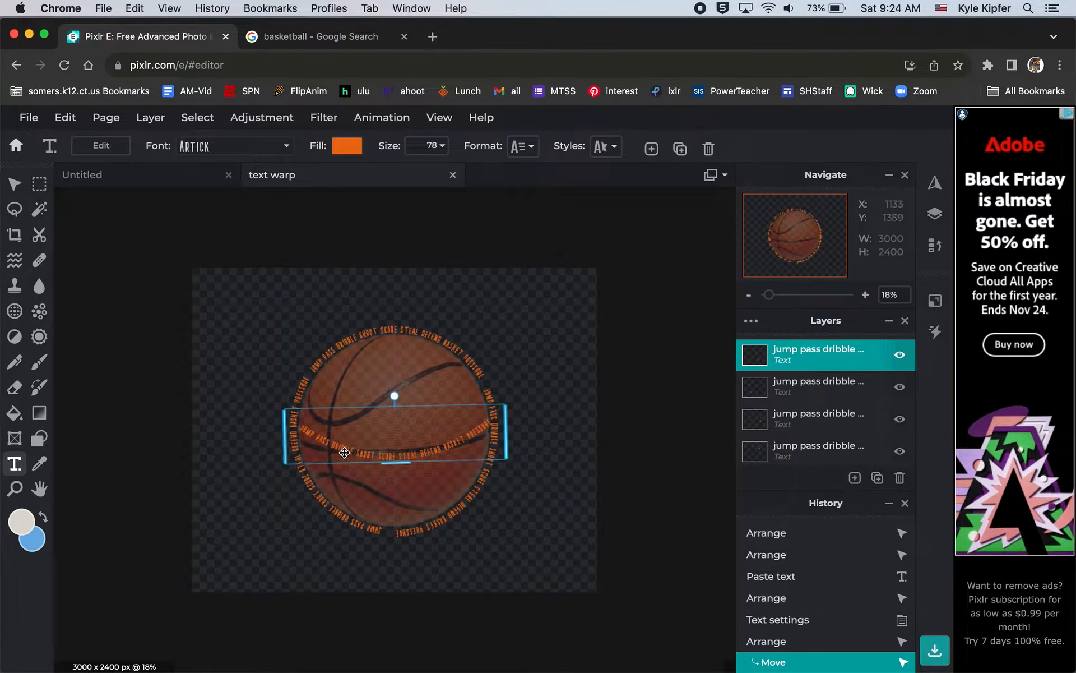
left_click(618, 147)
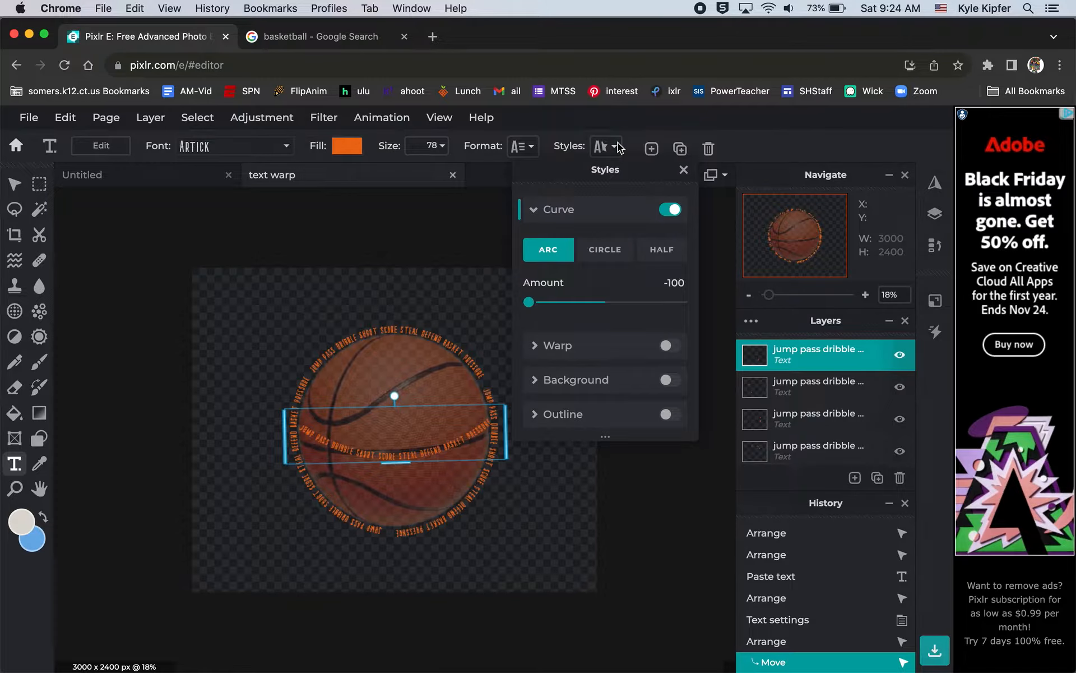
left_click_drag(531, 302, 562, 301)
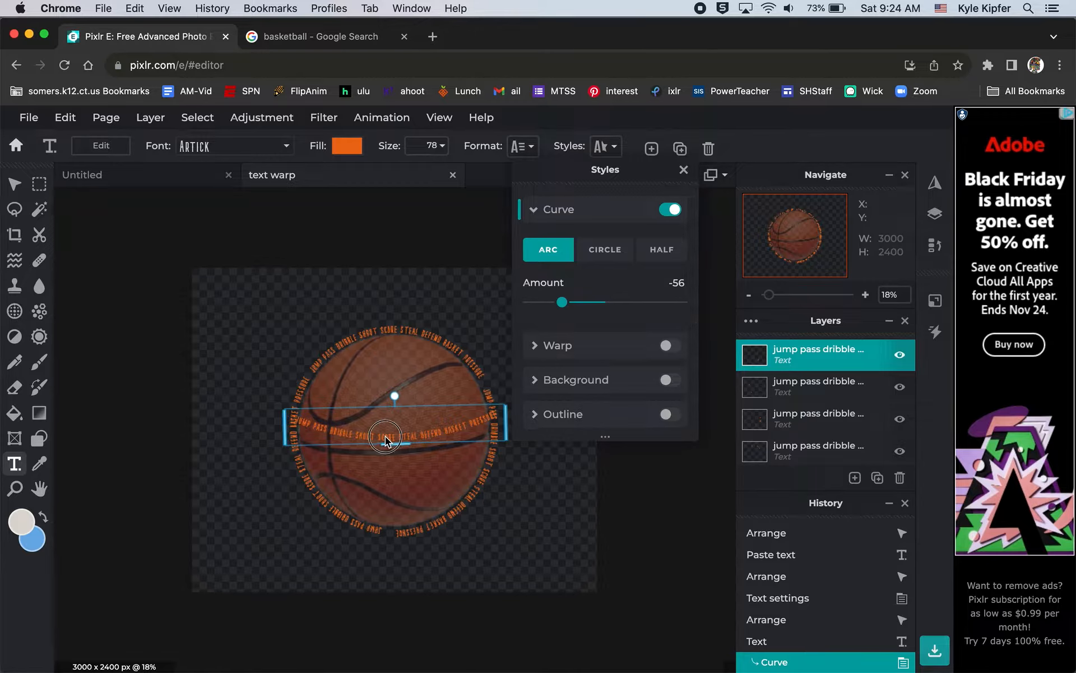
left_click(385, 458)
left_click_drag(360, 444, 373, 453)
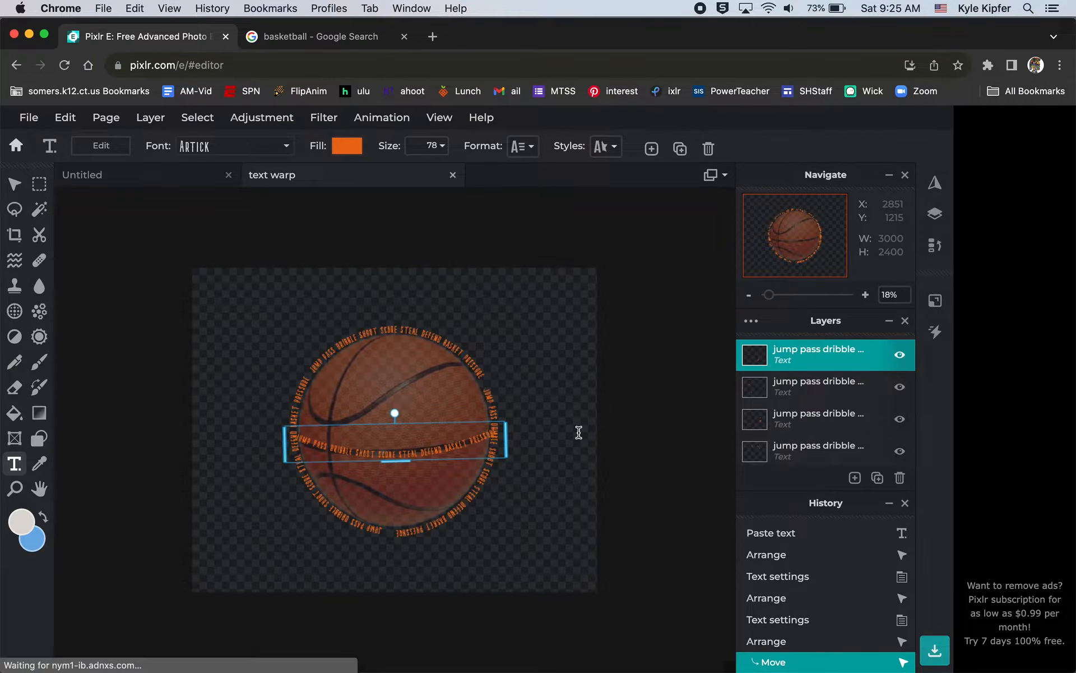
Step: Duplicate the horizontal arc text, rotate the copy nearly upright and place it over the ball's vertical seam
key("ctrl+v")
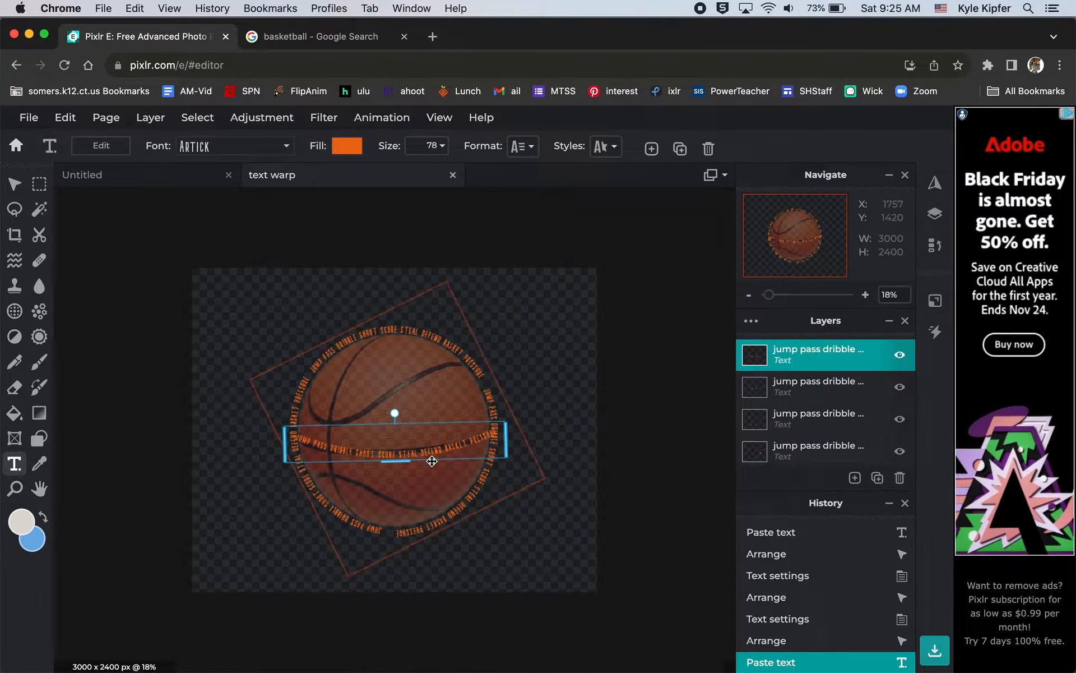
left_click_drag(428, 449, 381, 409)
left_click_drag(343, 374, 338, 411)
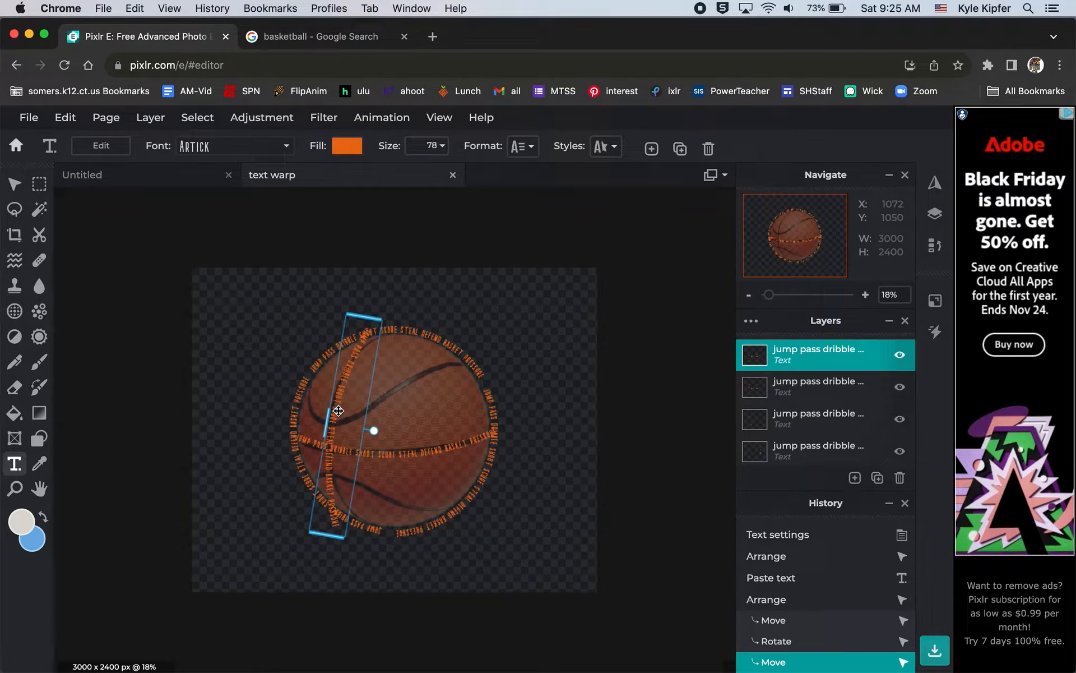
Step: Set the vertical text's arc to the strongest negative amount, then rotate and reposition it to match the vertical seam
left_click(616, 148)
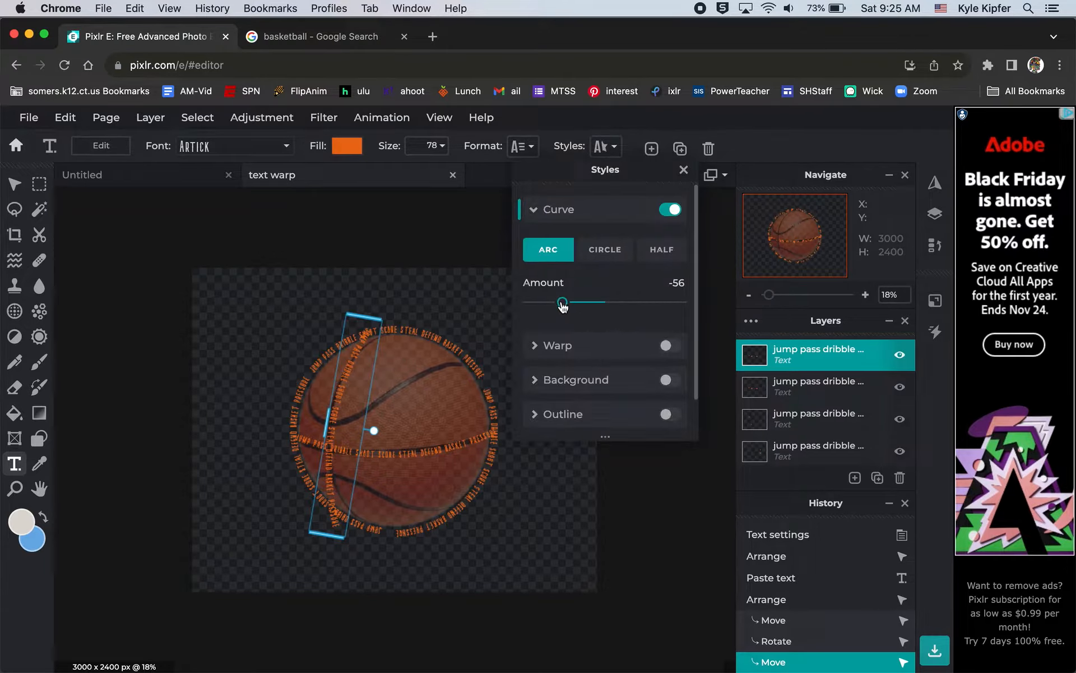
left_click_drag(563, 304, 489, 310)
left_click(485, 308)
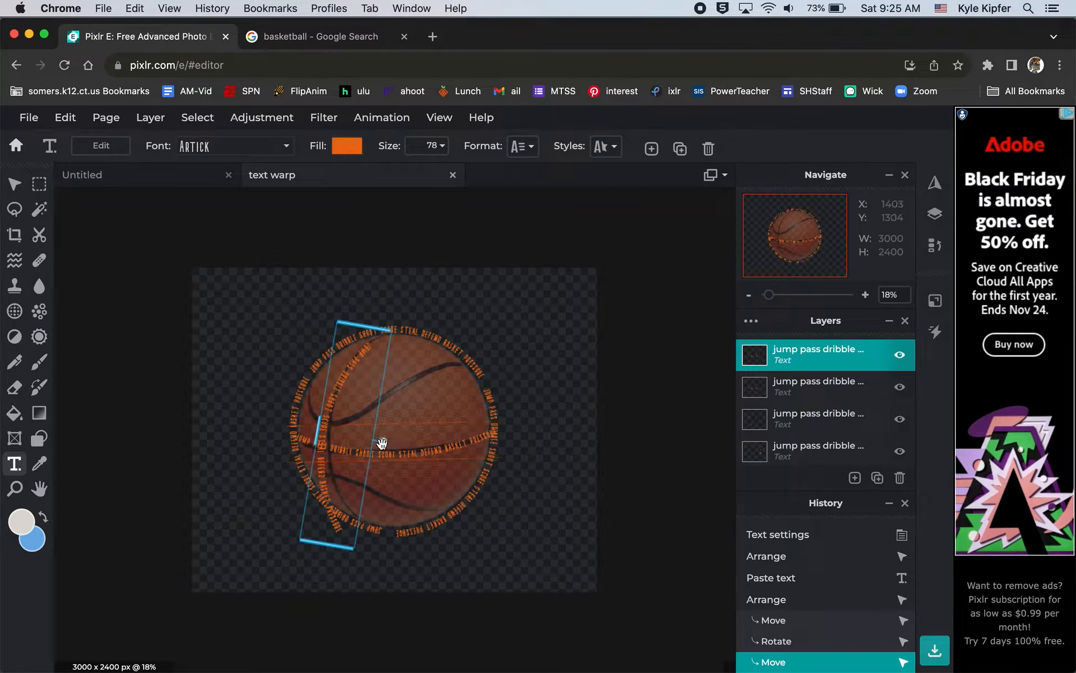
left_click_drag(383, 443, 384, 438)
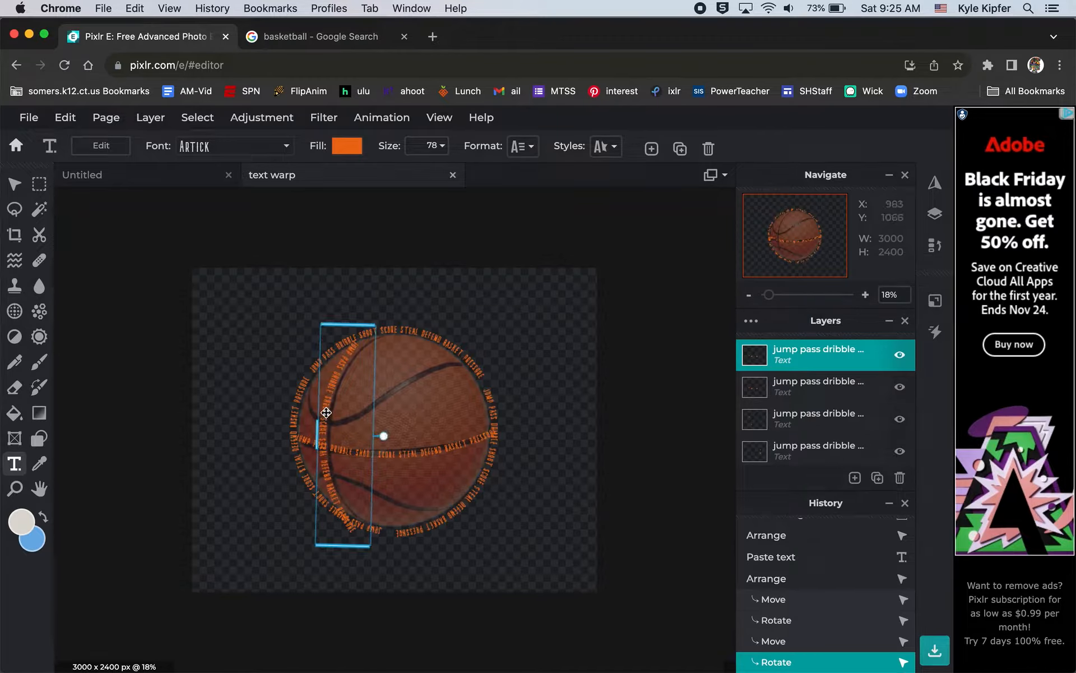
left_click_drag(325, 412, 337, 406)
left_click(555, 325)
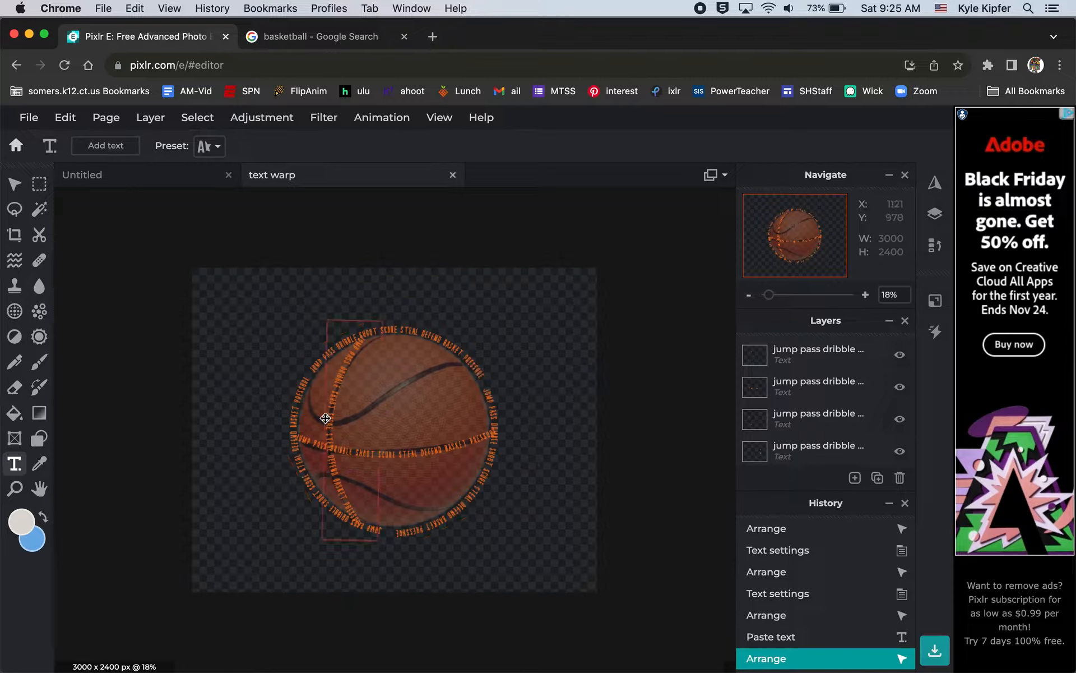
Step: Place another copy of the horizontal arc text across the ball's upper part and replace its Curve style with Warp
key("ctrl+v")
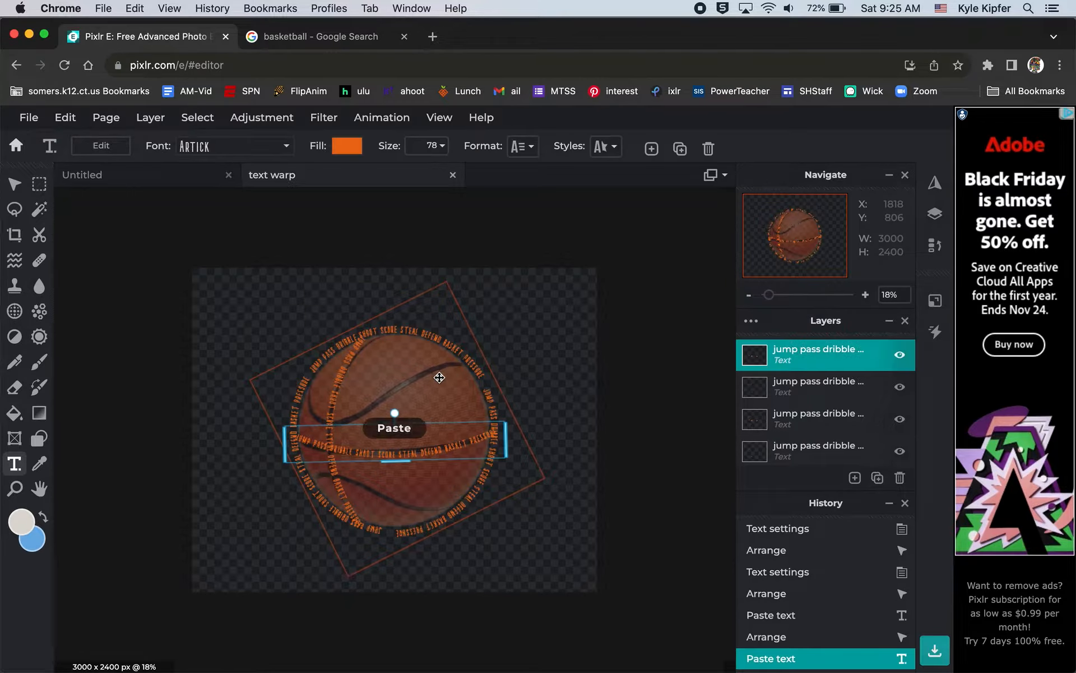
left_click_drag(432, 452, 428, 391)
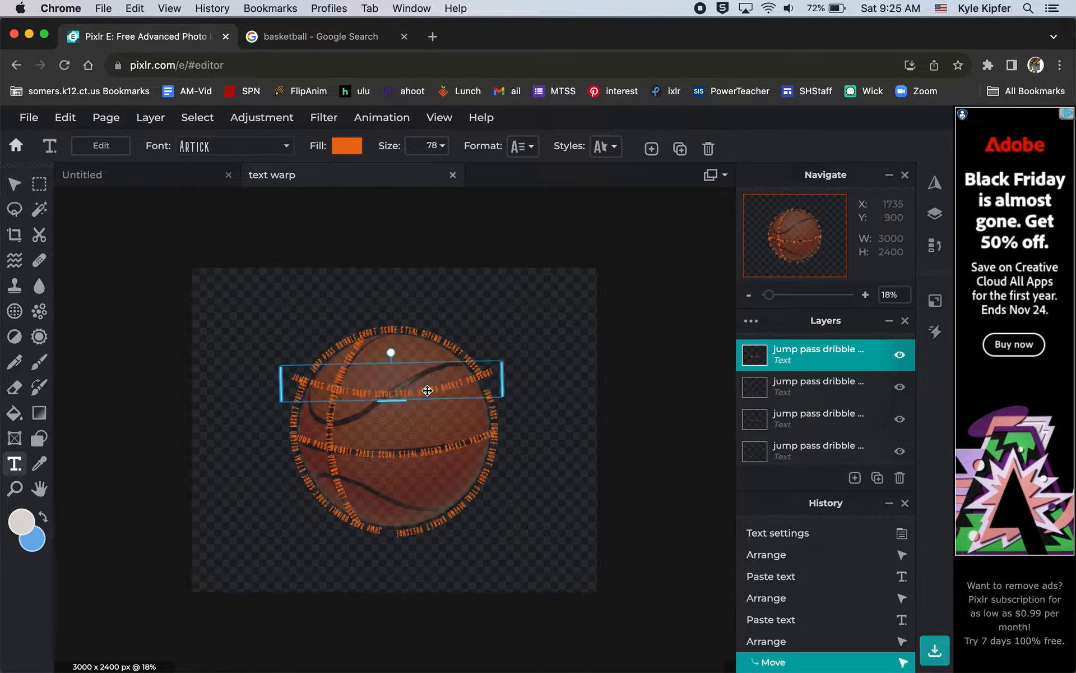
left_click(616, 152)
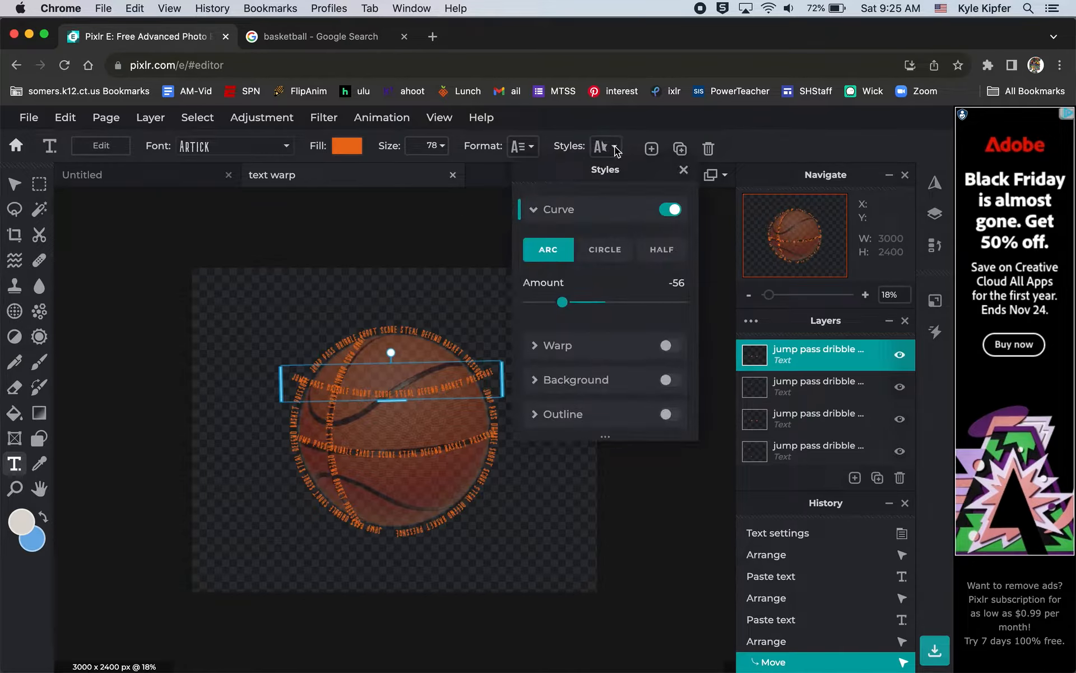
left_click(670, 210)
left_click(562, 251)
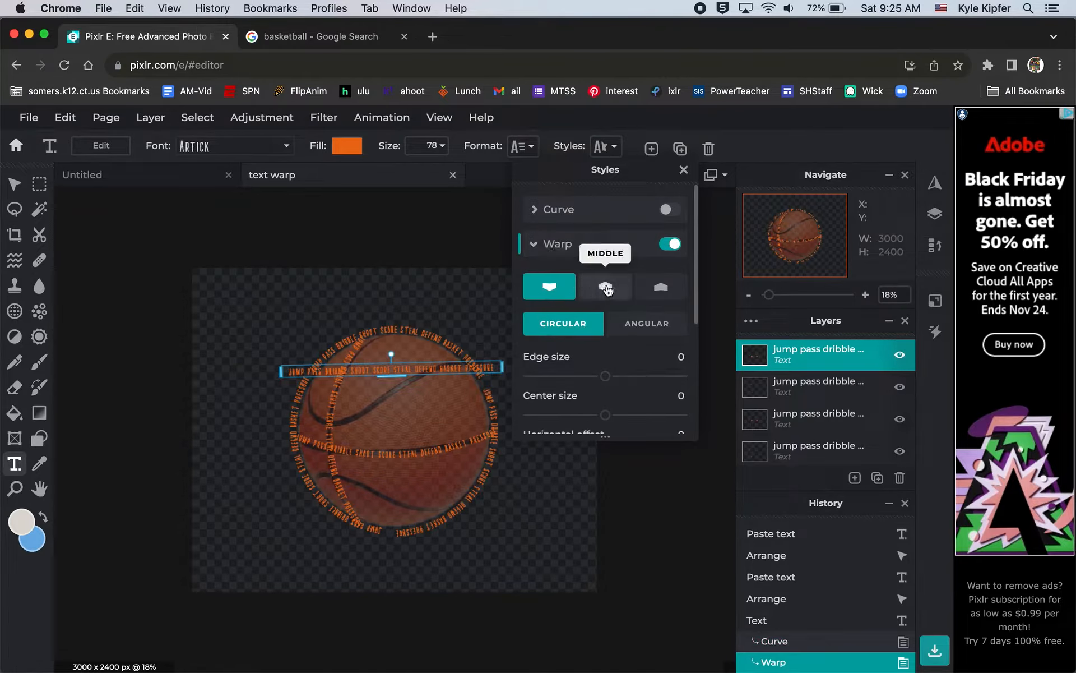
Step: Try a circular Upper warp with an edge size of -100 on the text across the ball's upper part
scroll(581, 300, "down", 1)
left_click(644, 291)
left_click(586, 293)
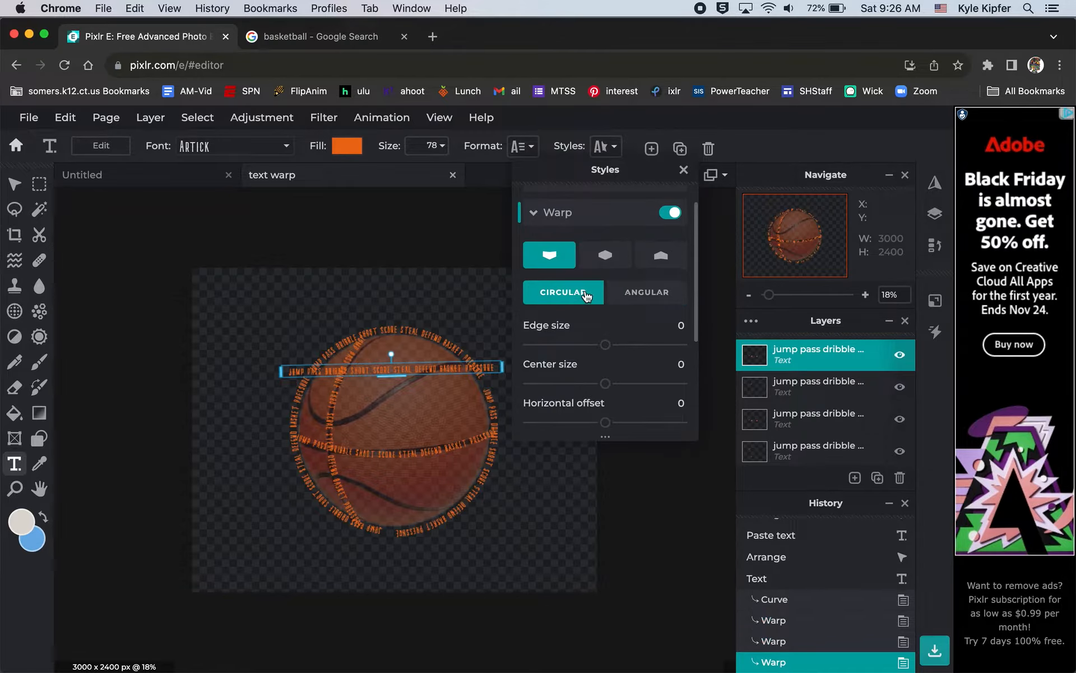
scroll(593, 363, "down", 1)
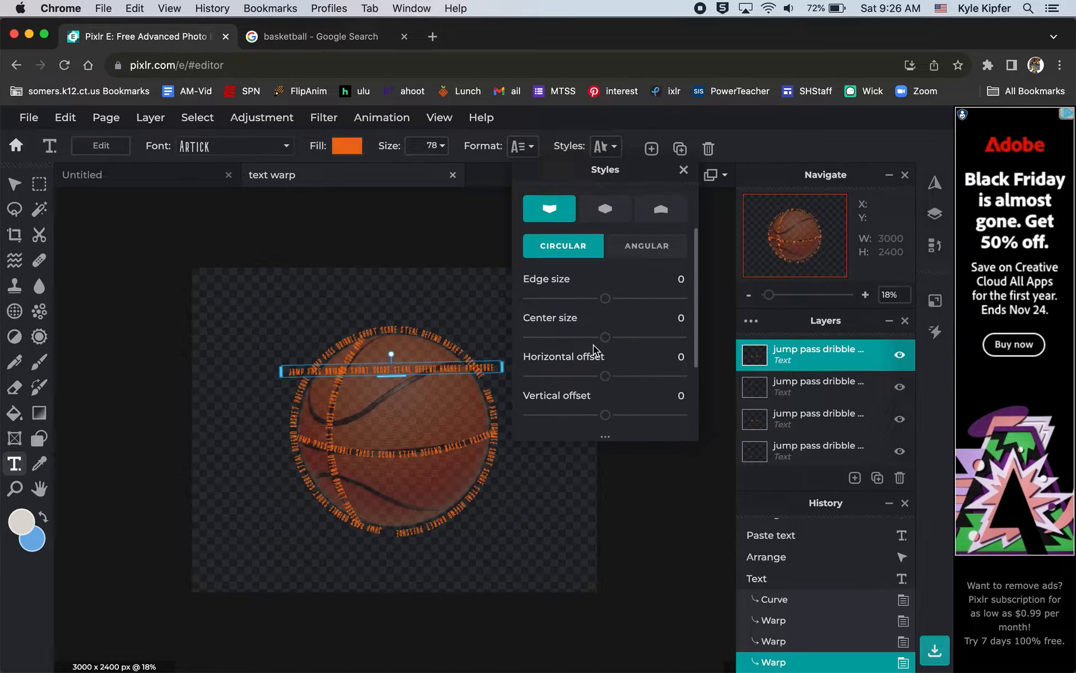
scroll(560, 213, "up", 1)
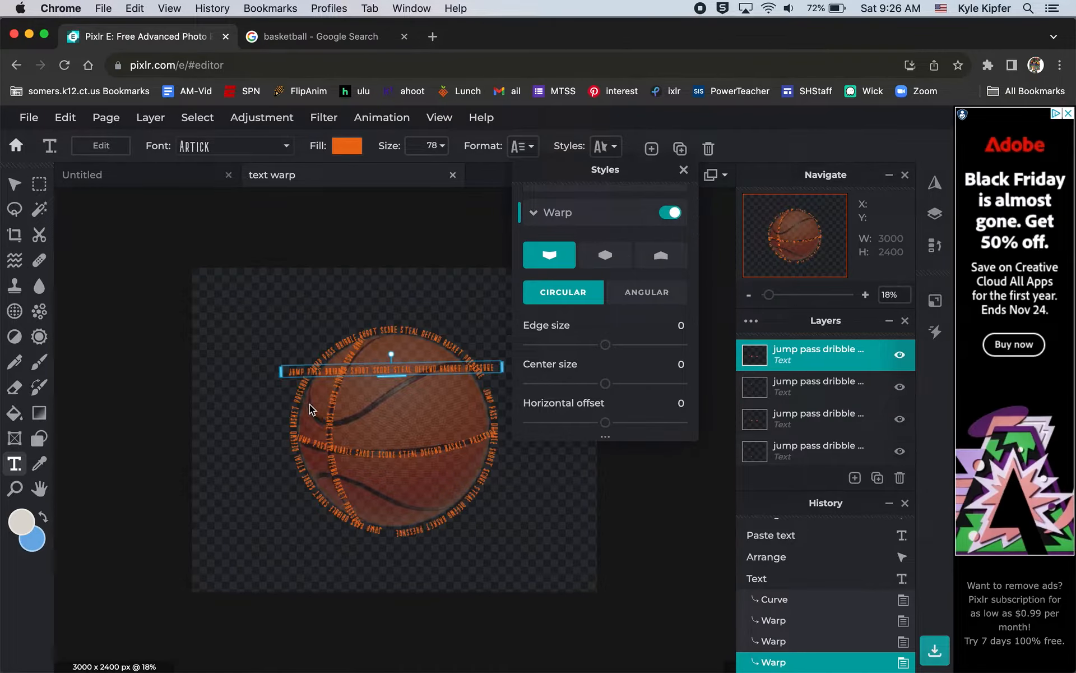
left_click(552, 255)
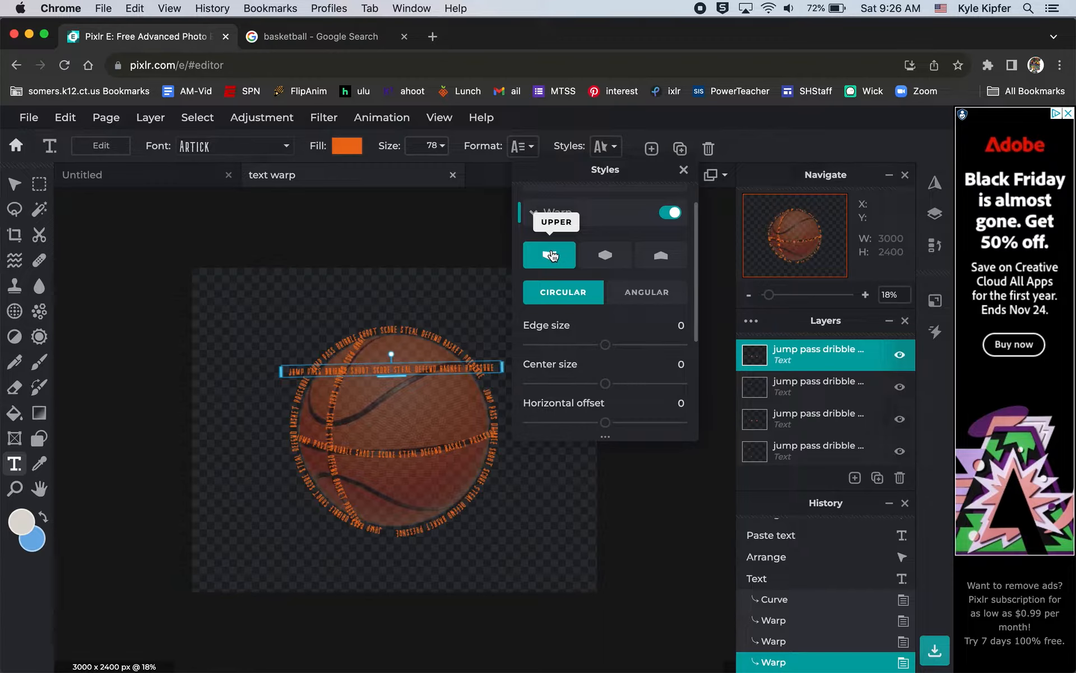
left_click_drag(603, 349, 454, 352)
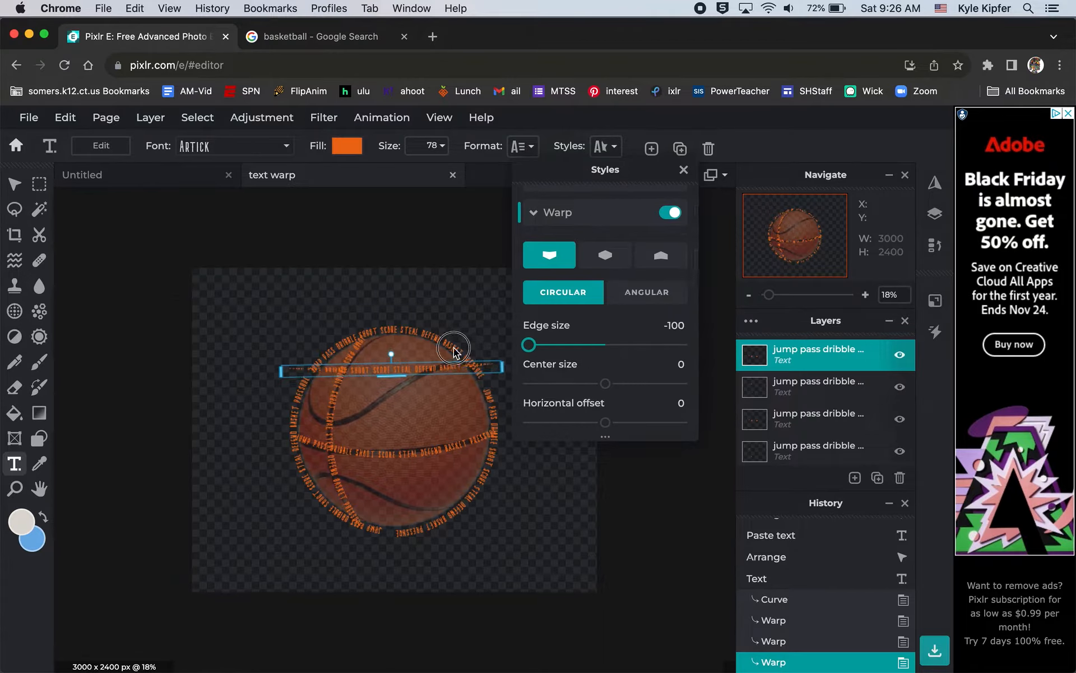
left_click(450, 348)
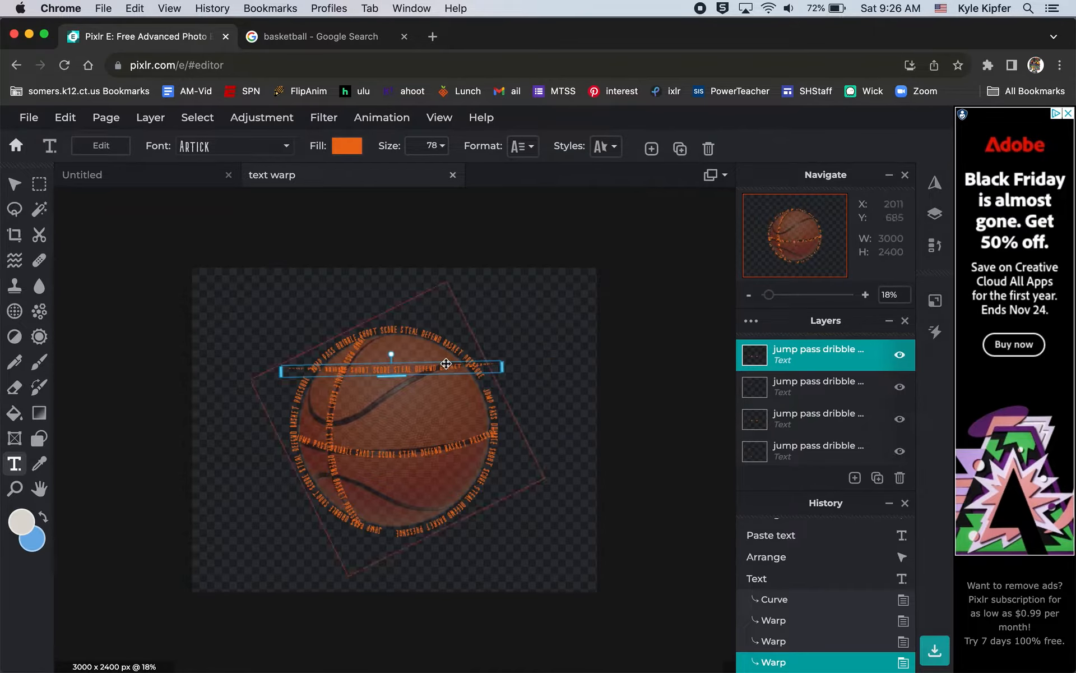
Step: Try other edge and center sizes and horizontal and vertical offsets for the upper text's circular warp
left_click(606, 146)
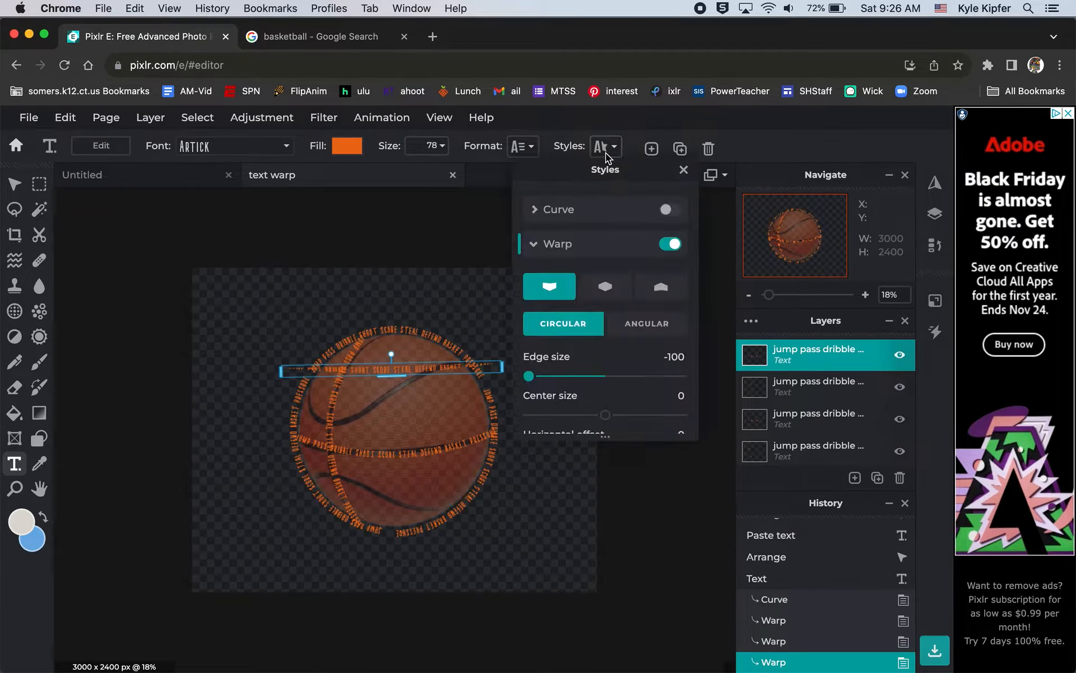
left_click_drag(530, 376, 714, 404)
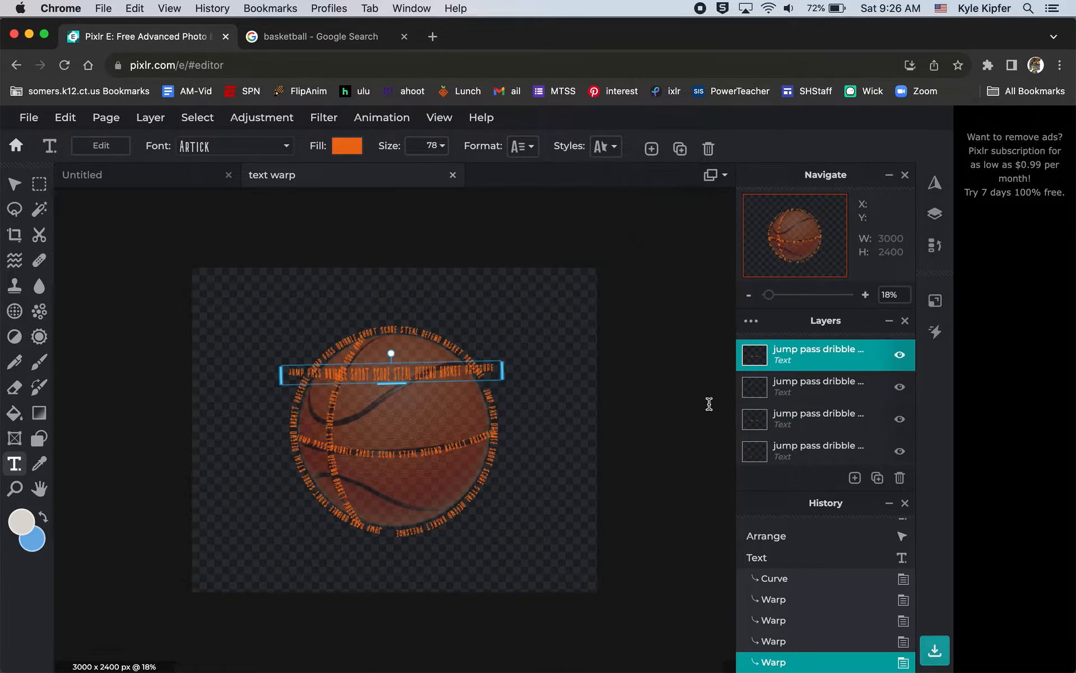
left_click(604, 148)
scroll(617, 333, "down", 5)
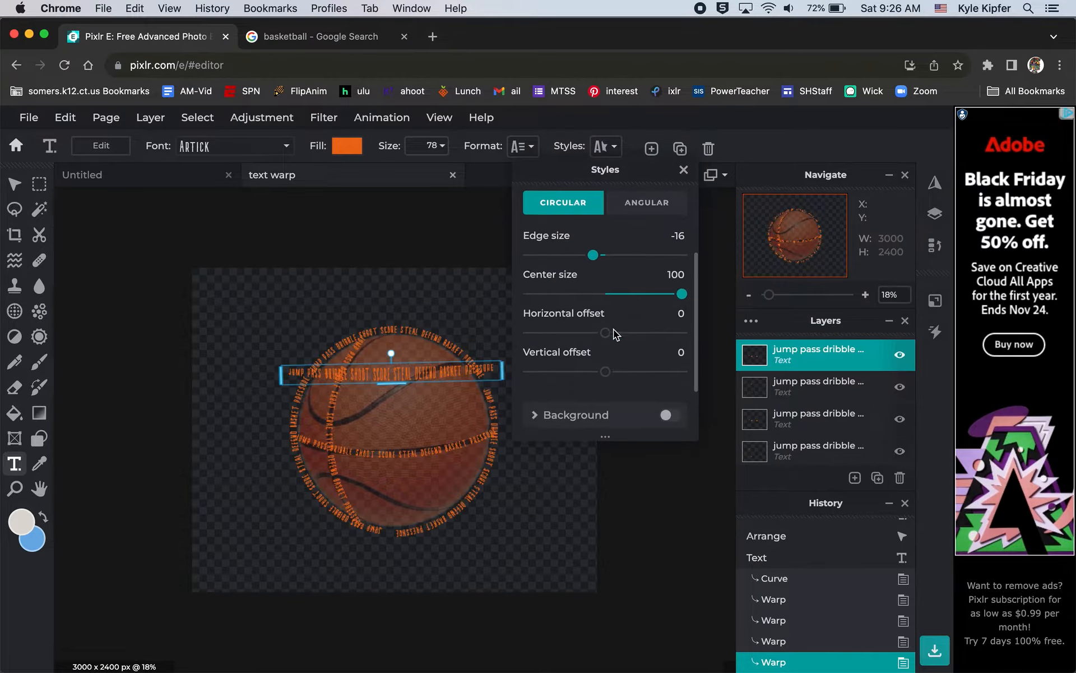
left_click_drag(606, 334, 527, 343)
mouse_move(605, 375)
left_mouse_down()
mouse_move(545, 375)
mouse_move(727, 364)
mouse_move(603, 383)
left_mouse_up()
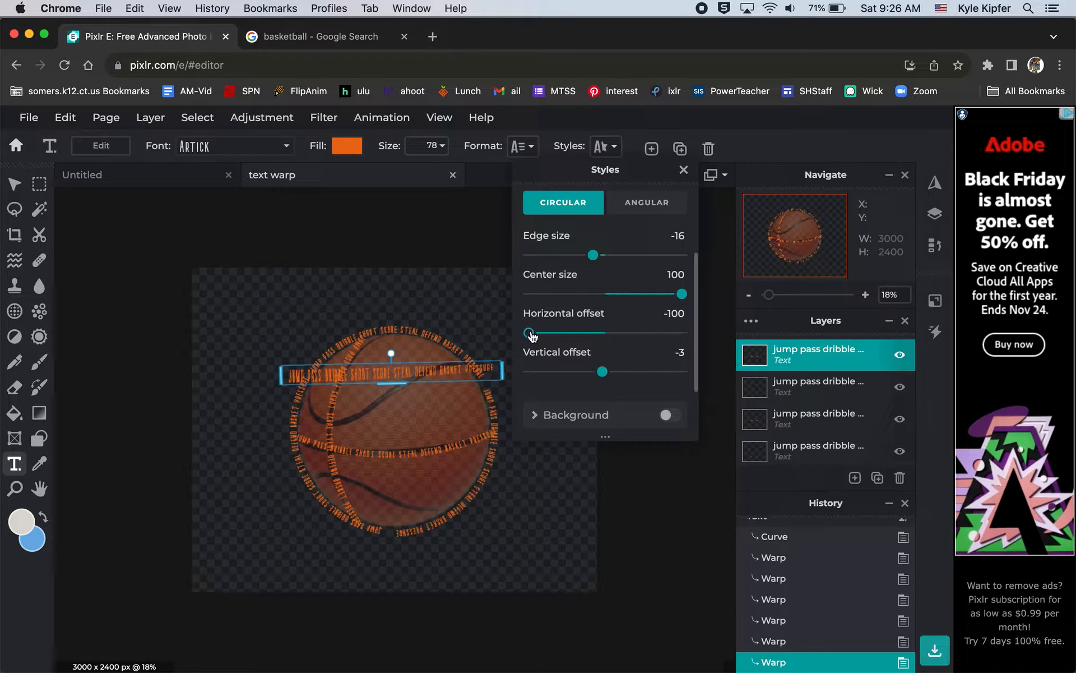
left_click_drag(530, 335, 611, 337)
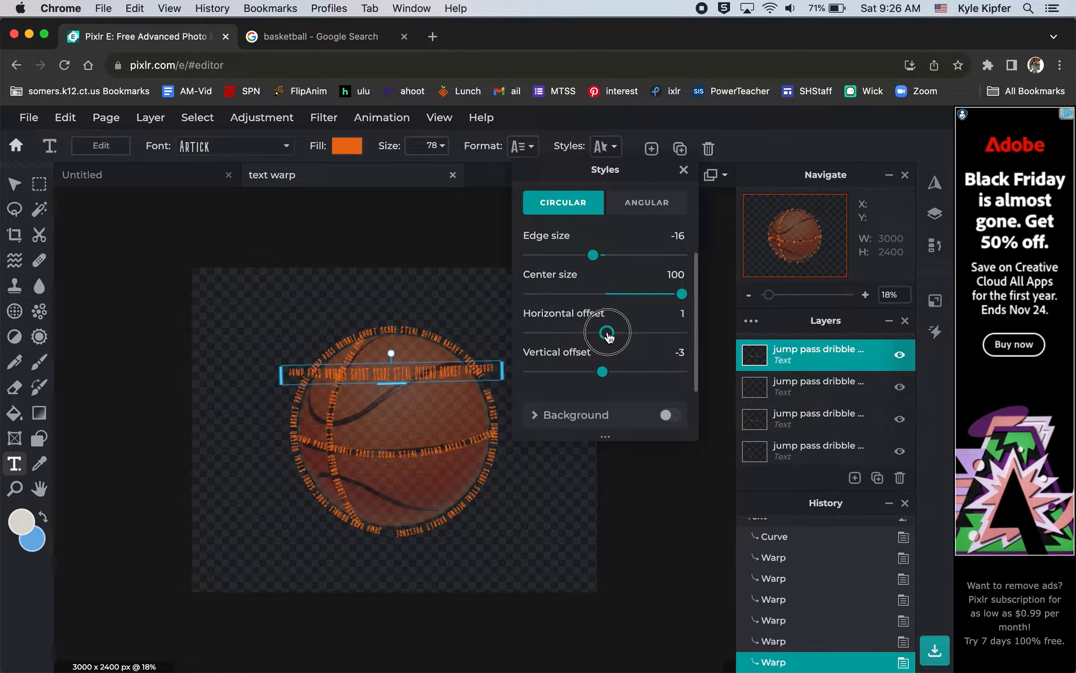
left_click_drag(682, 294, 603, 257)
scroll(603, 256, "up", 3)
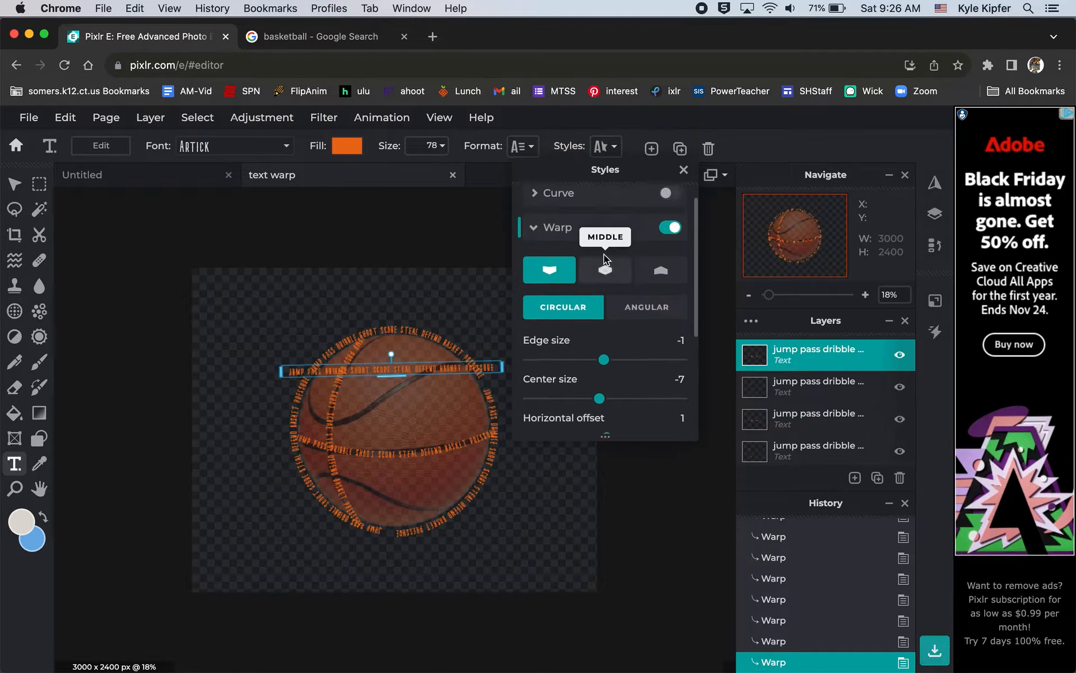
Step: Replace the upper text's Warp style with an Arc curve and set its amount to -100
scroll(602, 258, "up", 1)
left_click(537, 245)
left_click(538, 209)
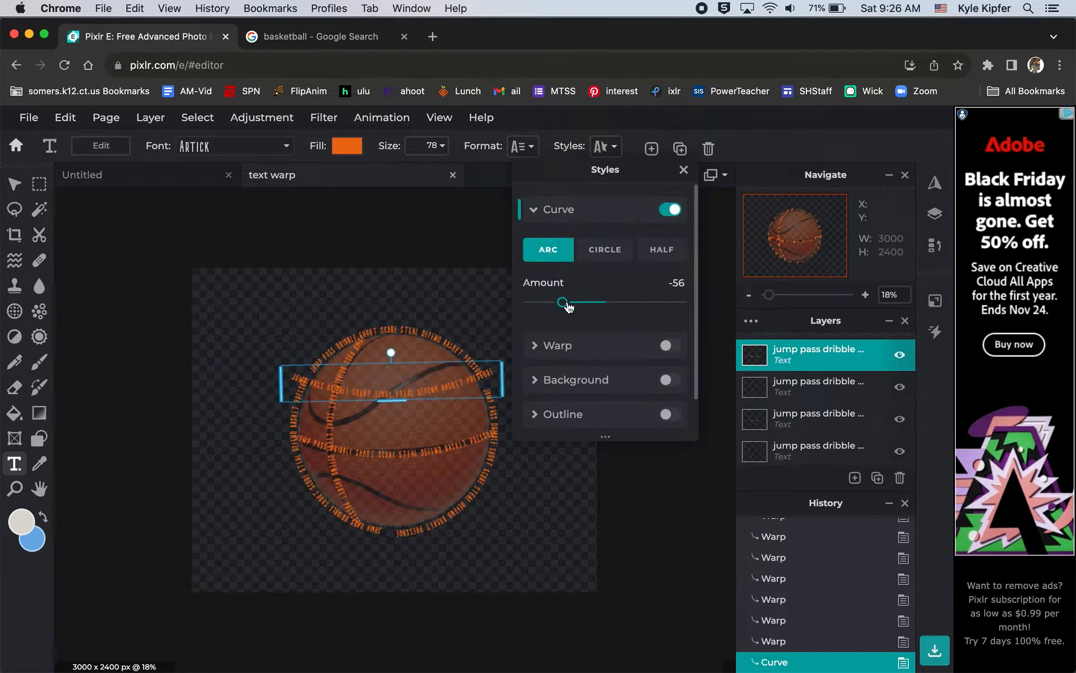
left_click(663, 250)
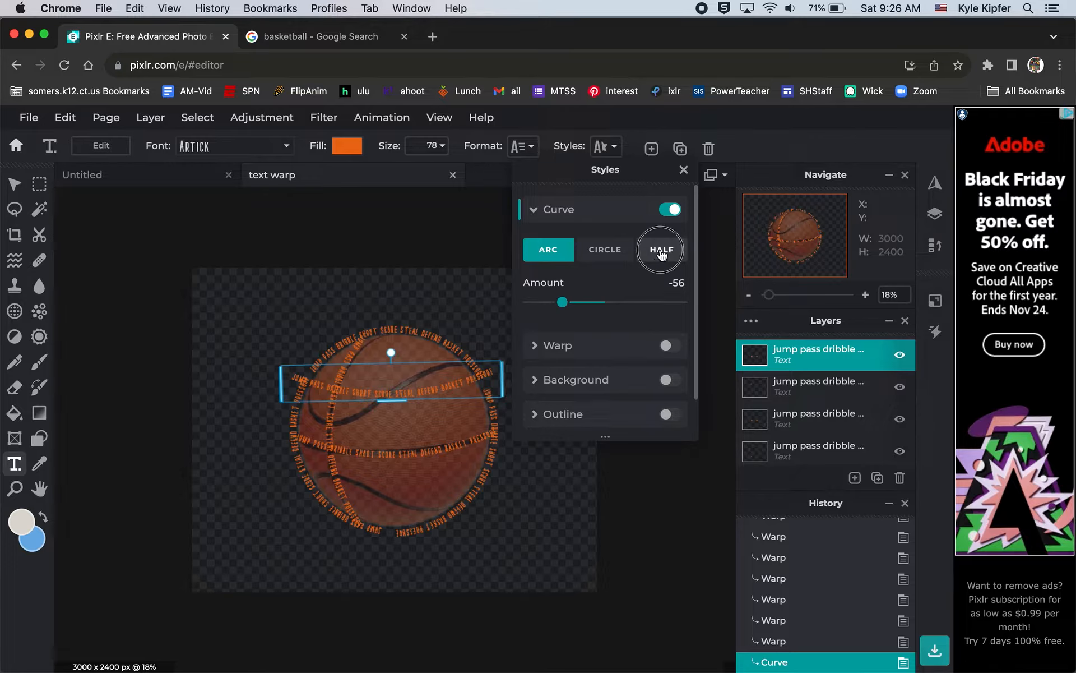
left_click(607, 247)
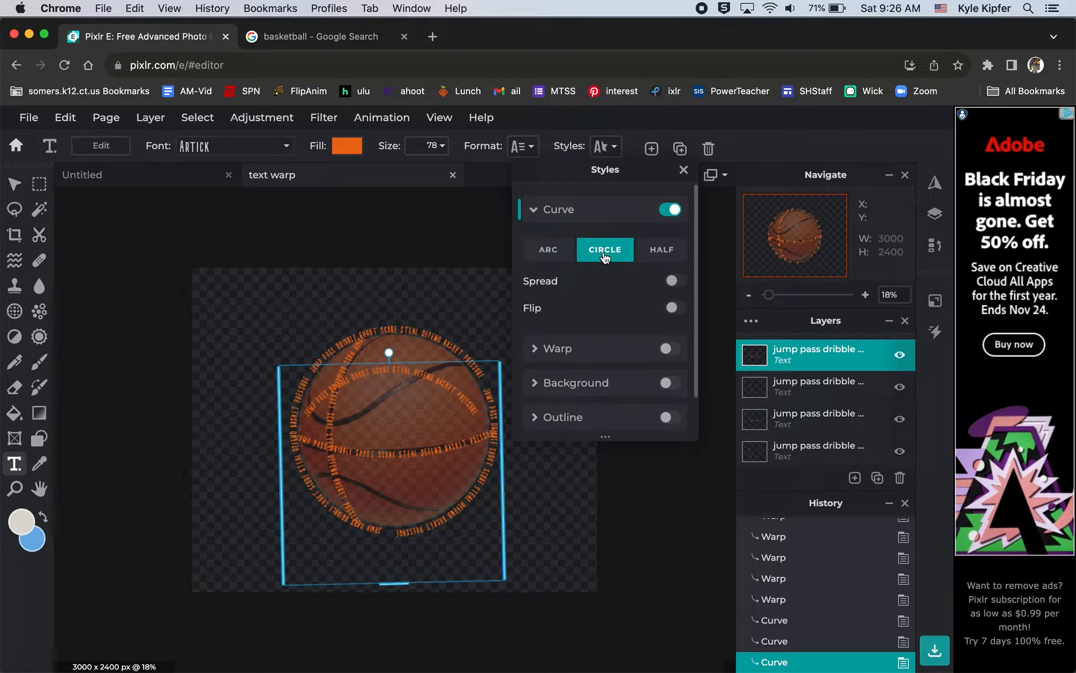
left_click(559, 255)
left_click_drag(564, 307, 482, 297)
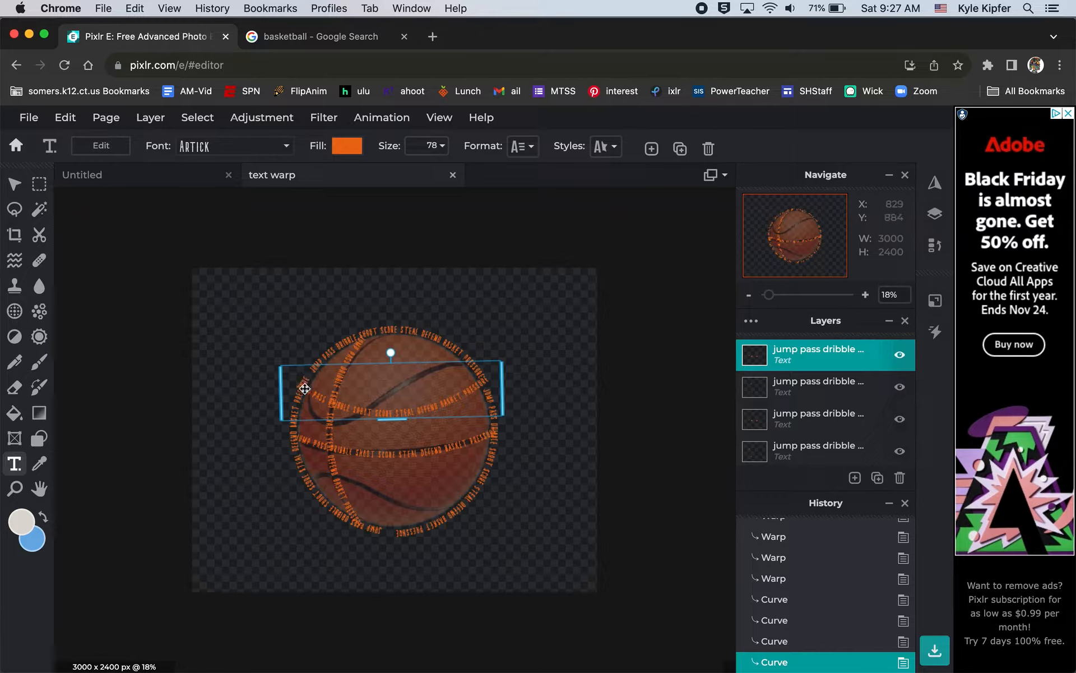
Step: Narrow the upper arc text, shift it slightly lower, and remove the words "basket pressure" from its end
mouse_move(283, 389)
left_mouse_down()
mouse_move(310, 389)
mouse_move(298, 394)
left_mouse_up()
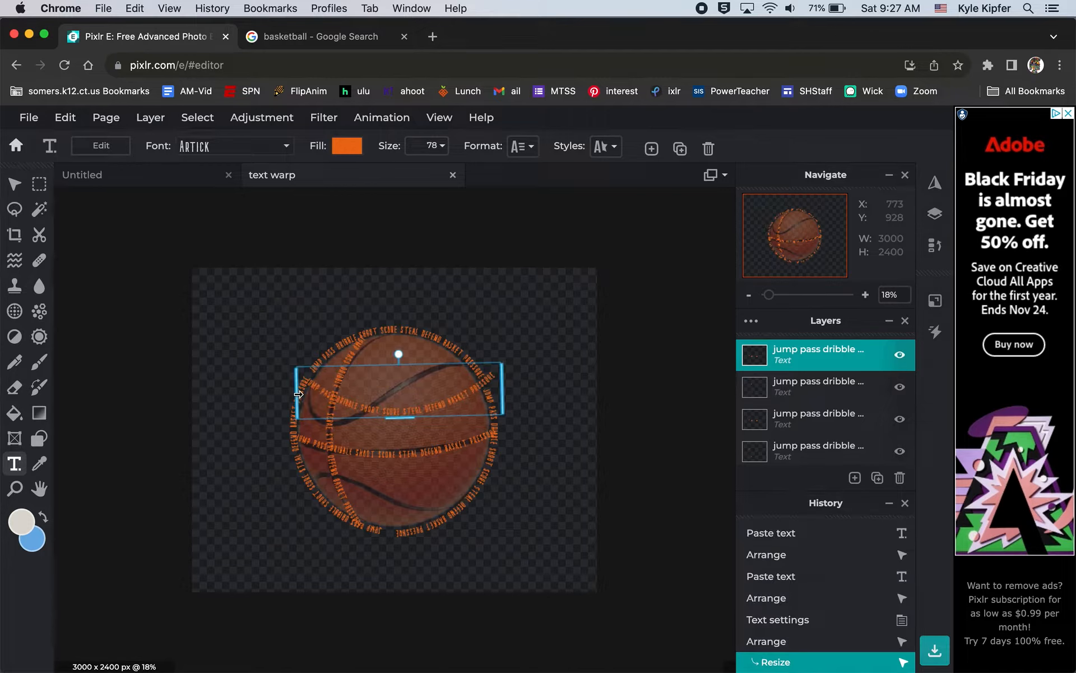
mouse_move(461, 400)
left_mouse_down()
mouse_move(442, 413)
mouse_move(453, 412)
left_mouse_up()
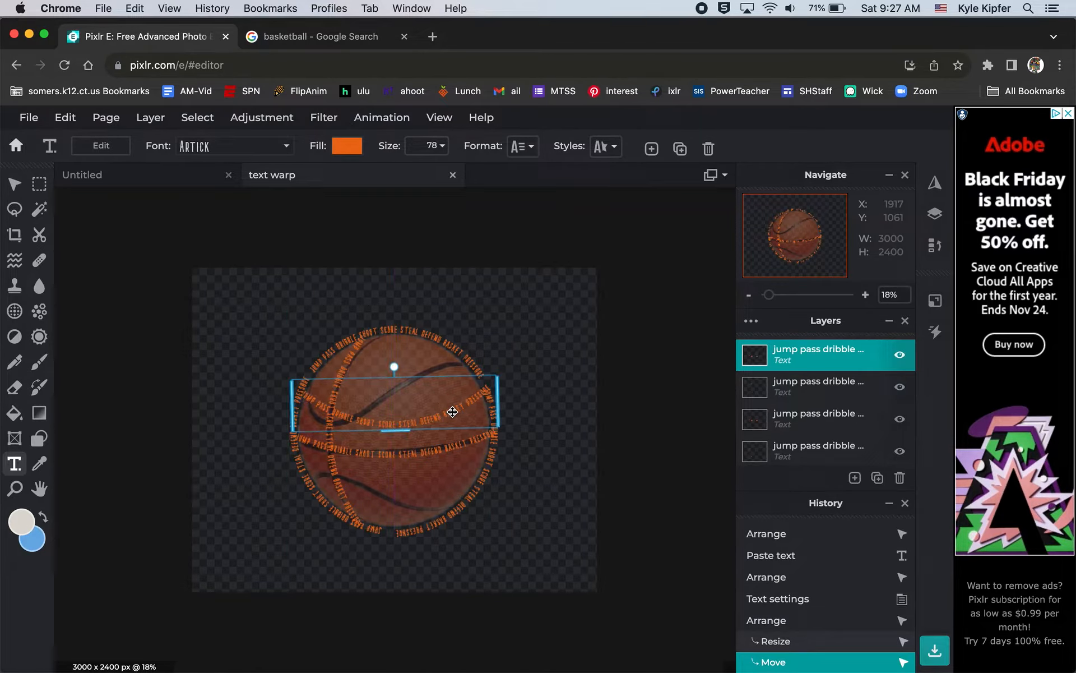
double_click(453, 411)
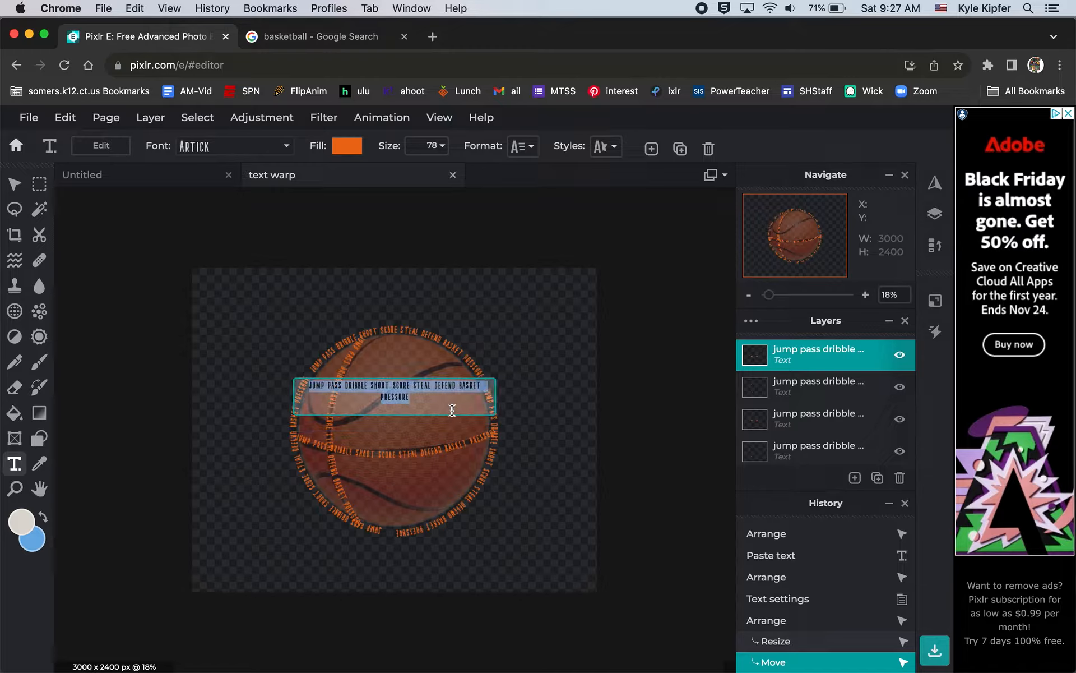
left_click(420, 400)
key("BackSpace")
key("BackSpace")
key("BackSpace")
key("BackSpace")
key("BackSpace")
key("BackSpace")
key("BackSpace")
key("BackSpace")
key("BackSpace")
key("BackSpace")
key("BackSpace")
key("BackSpace")
key("BackSpace")
key("BackSpace")
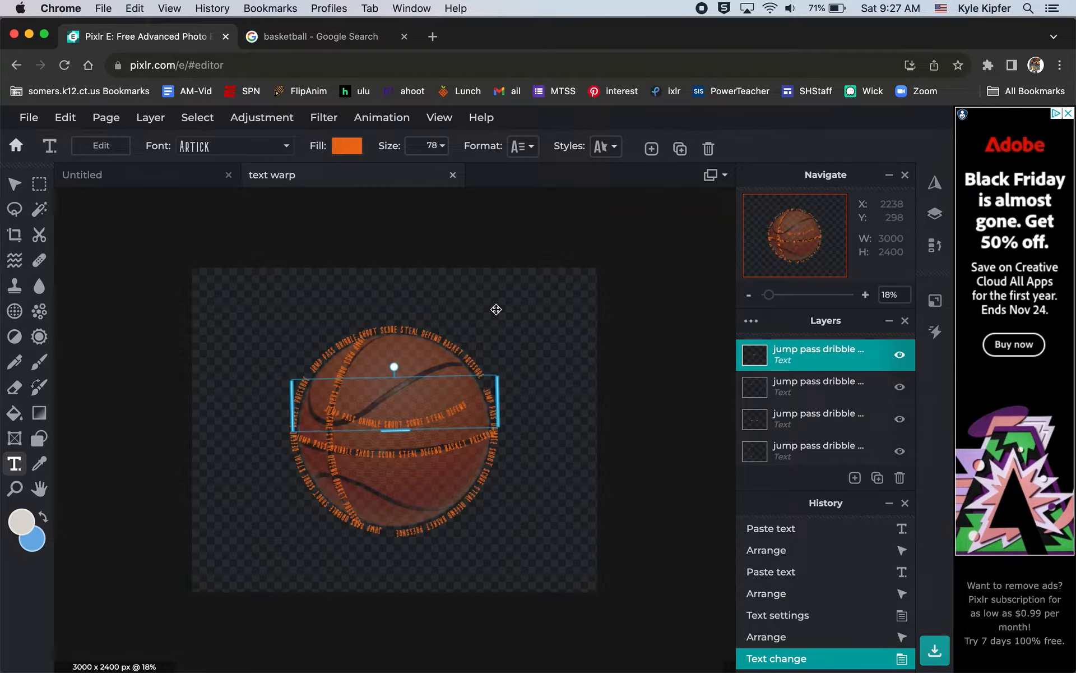
Step: Move the shortened arc text toward the ball's upper-left seam and narrow its text box to fit the words
left_click_drag(419, 420, 393, 402)
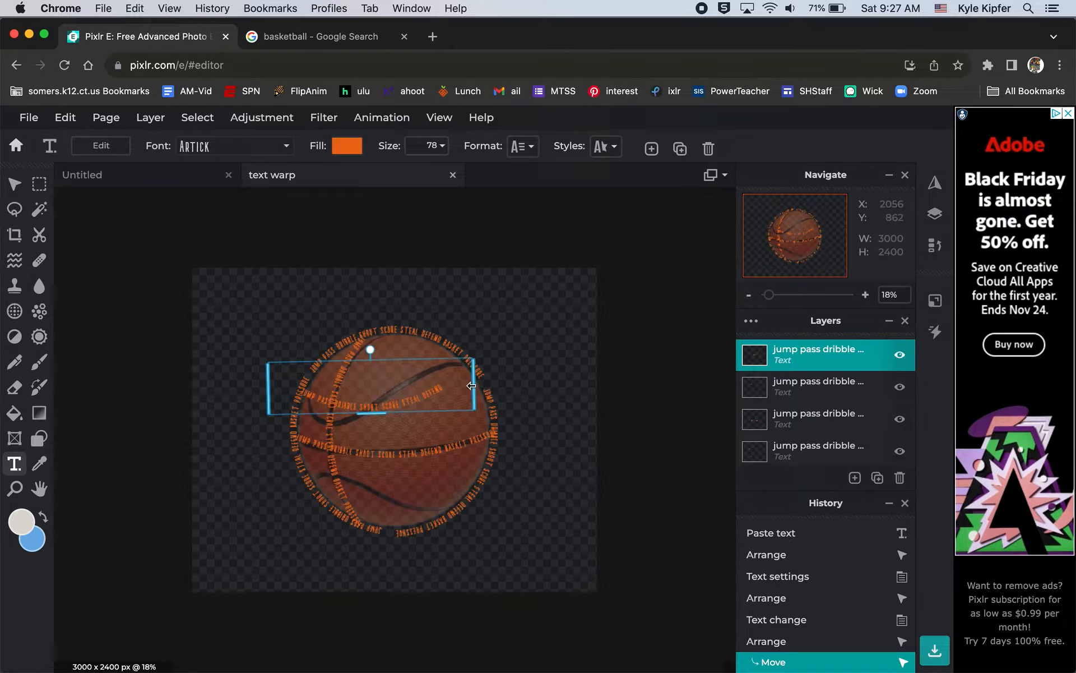
left_click_drag(475, 390, 387, 408)
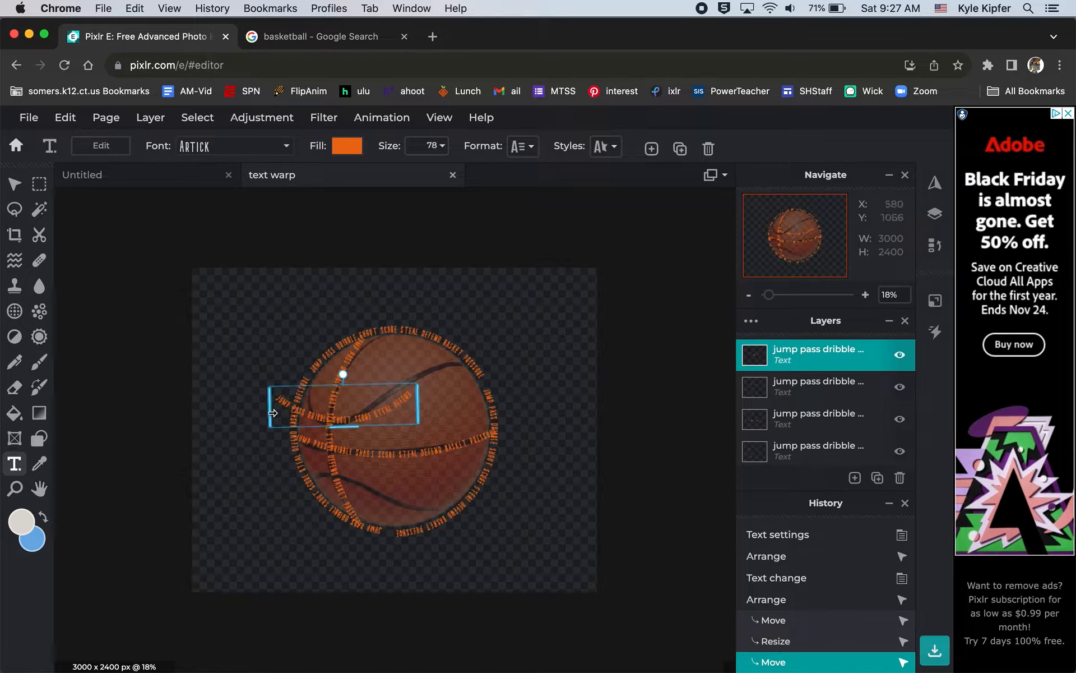
mouse_move(272, 412)
left_mouse_down()
mouse_move(294, 413)
mouse_move(262, 413)
left_mouse_up()
Step: Remove "defend" so the arc text ends with "steal", and reposition it along the dip of the upper-left seam
double_click(405, 403)
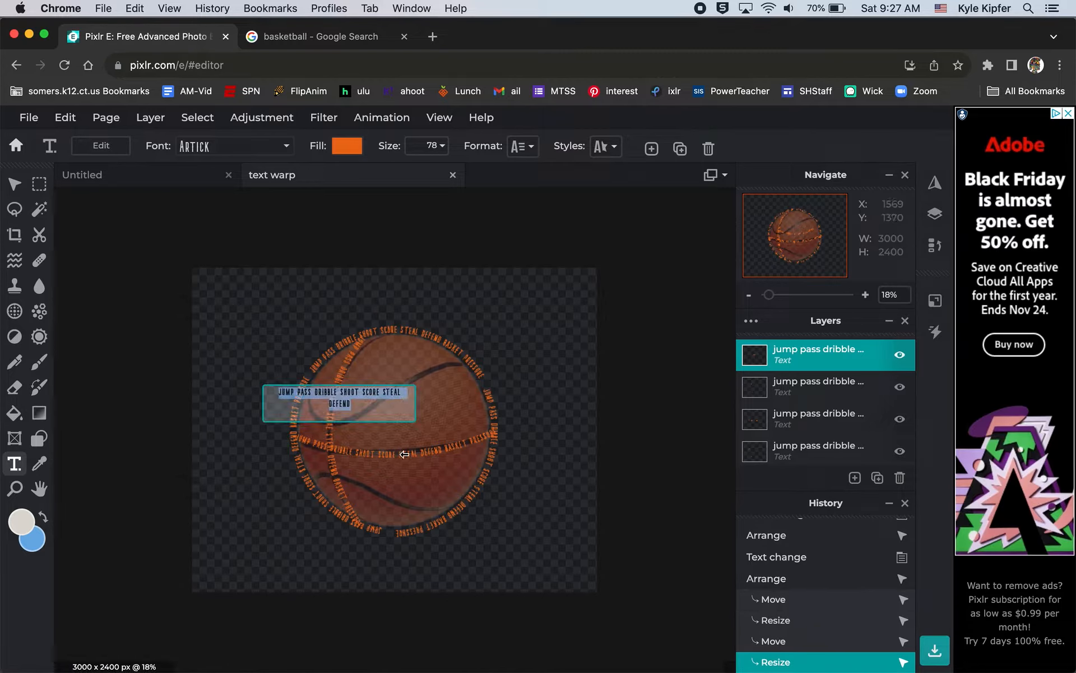
key("Right")
key("BackSpace")
key("BackSpace")
key("BackSpace")
key("BackSpace")
key("BackSpace")
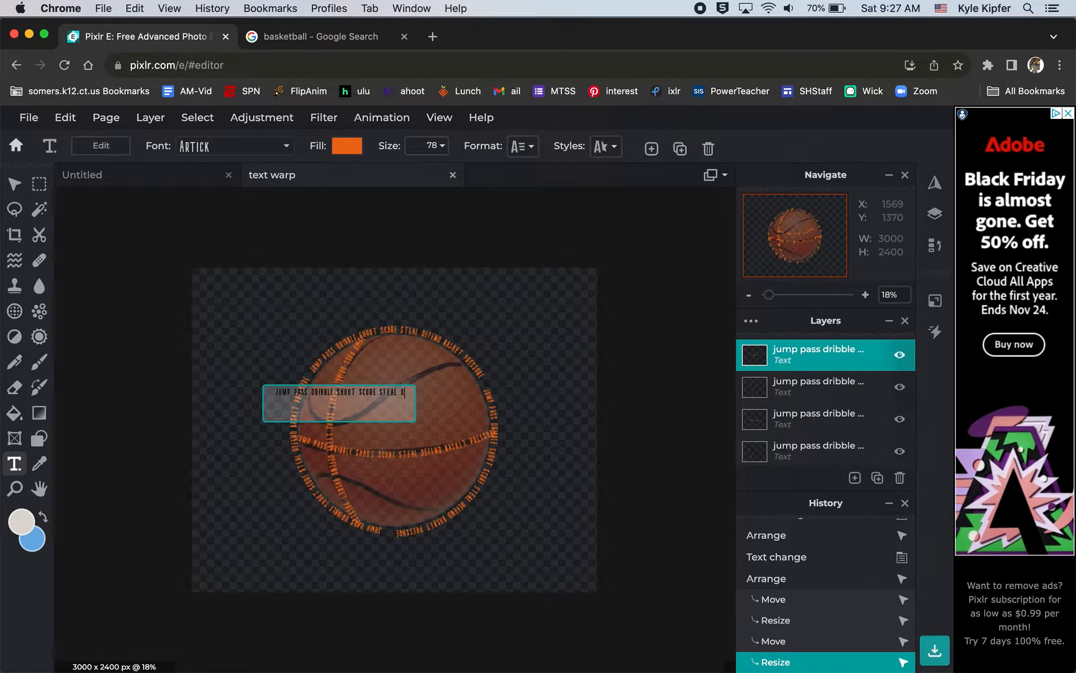
key("BackSpace")
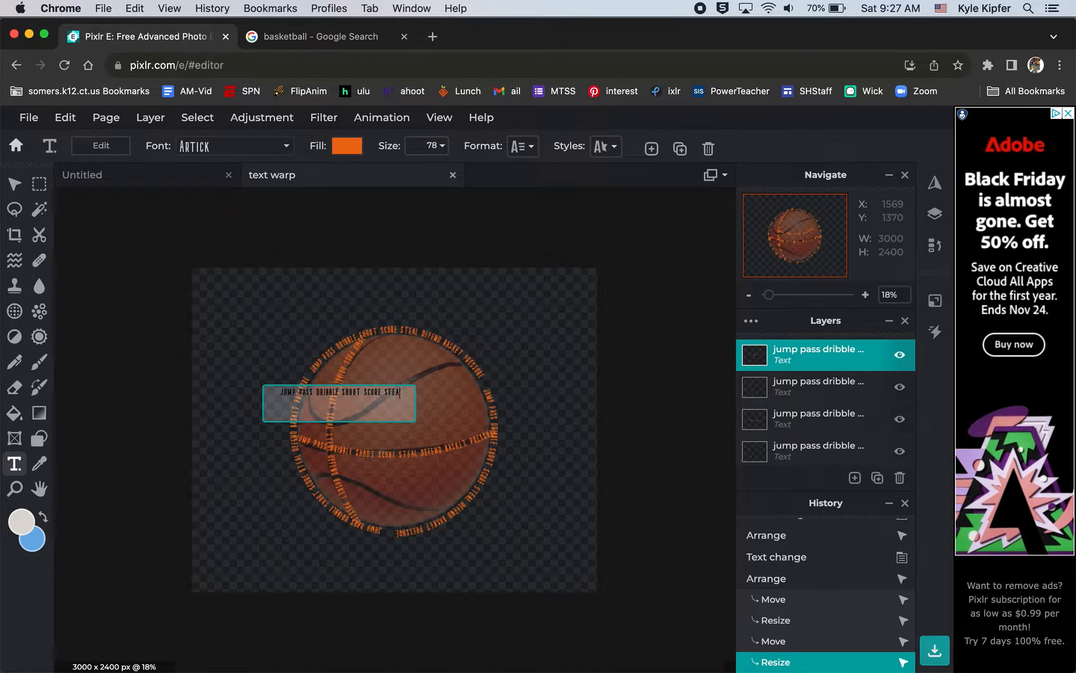
type("l")
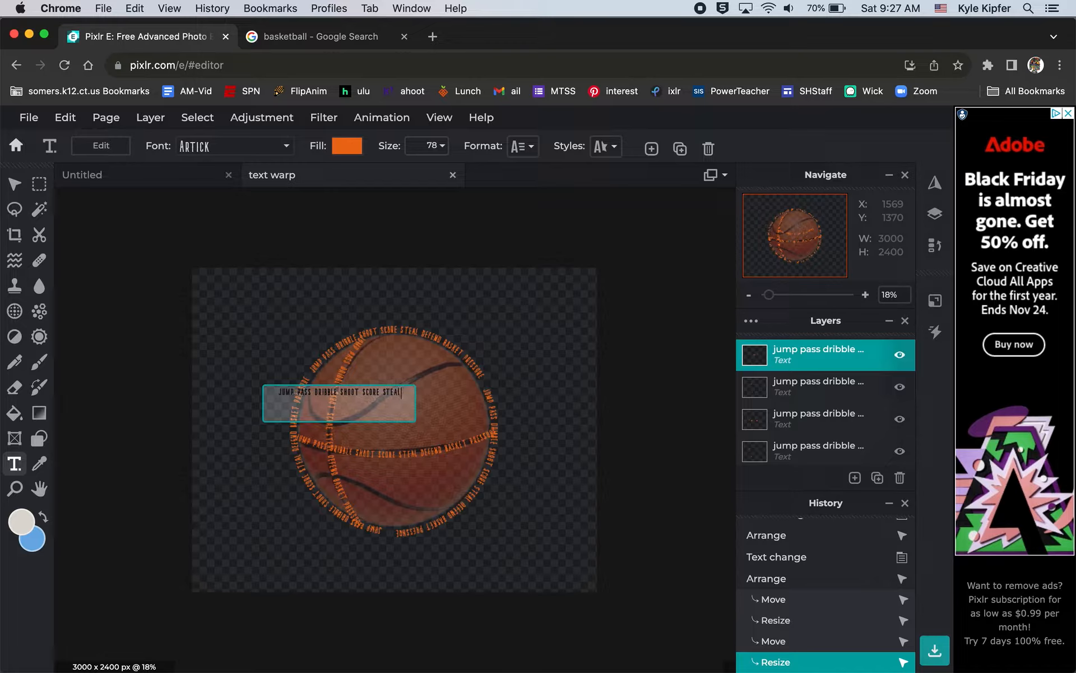
left_click(566, 329)
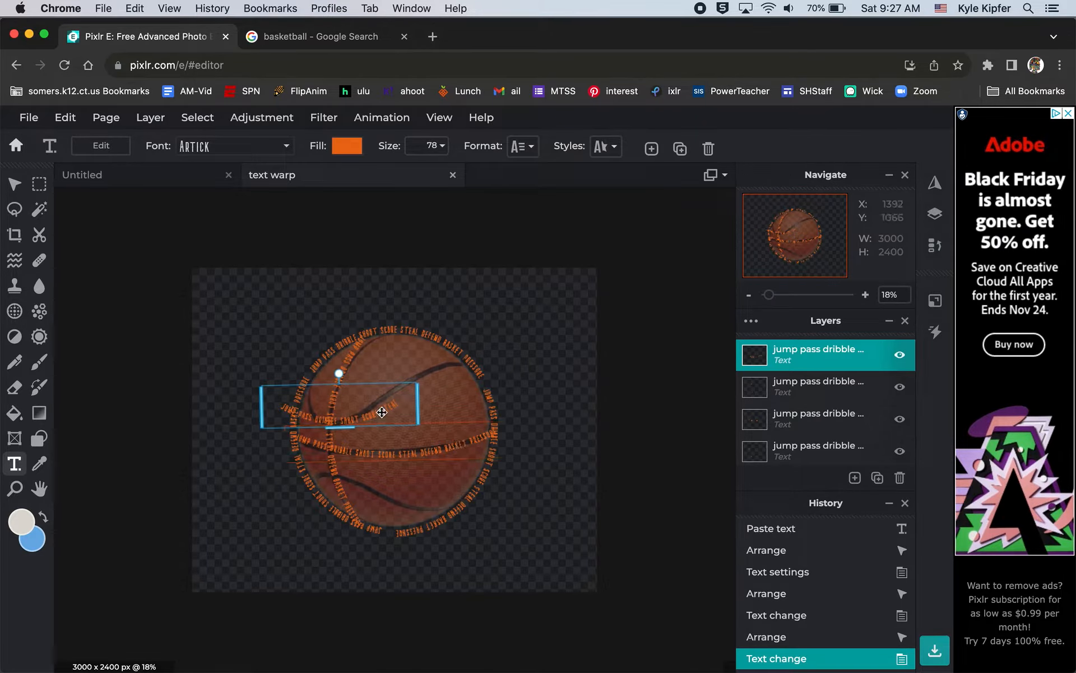
left_click_drag(387, 412, 393, 401)
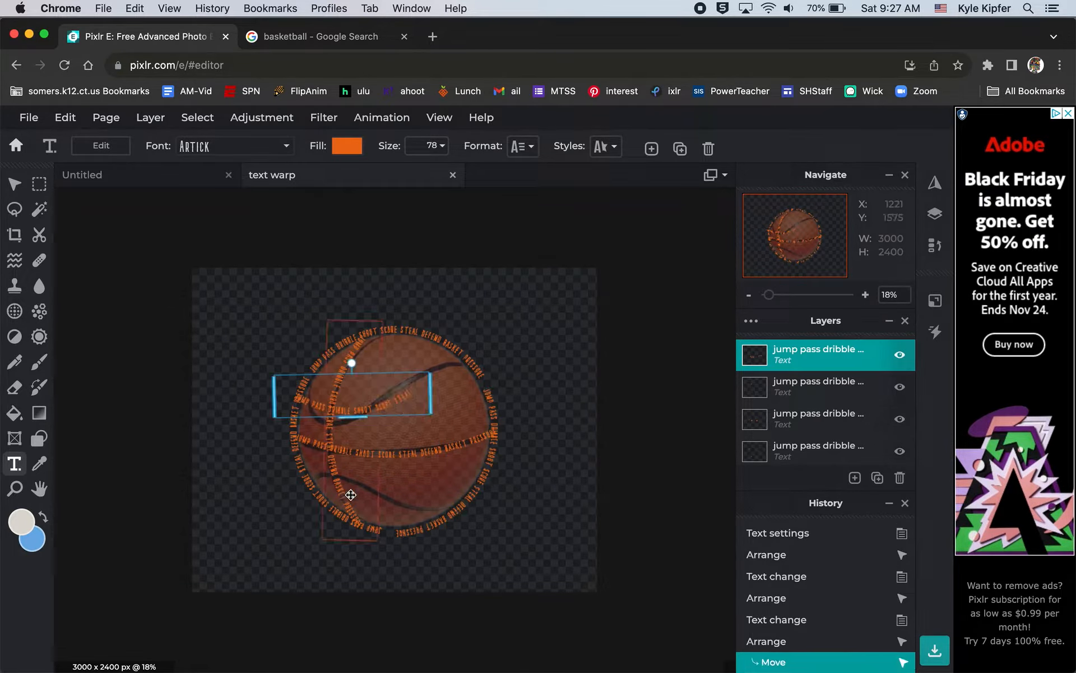
scroll(349, 496, "up", 1)
scroll(349, 496, "up", 2)
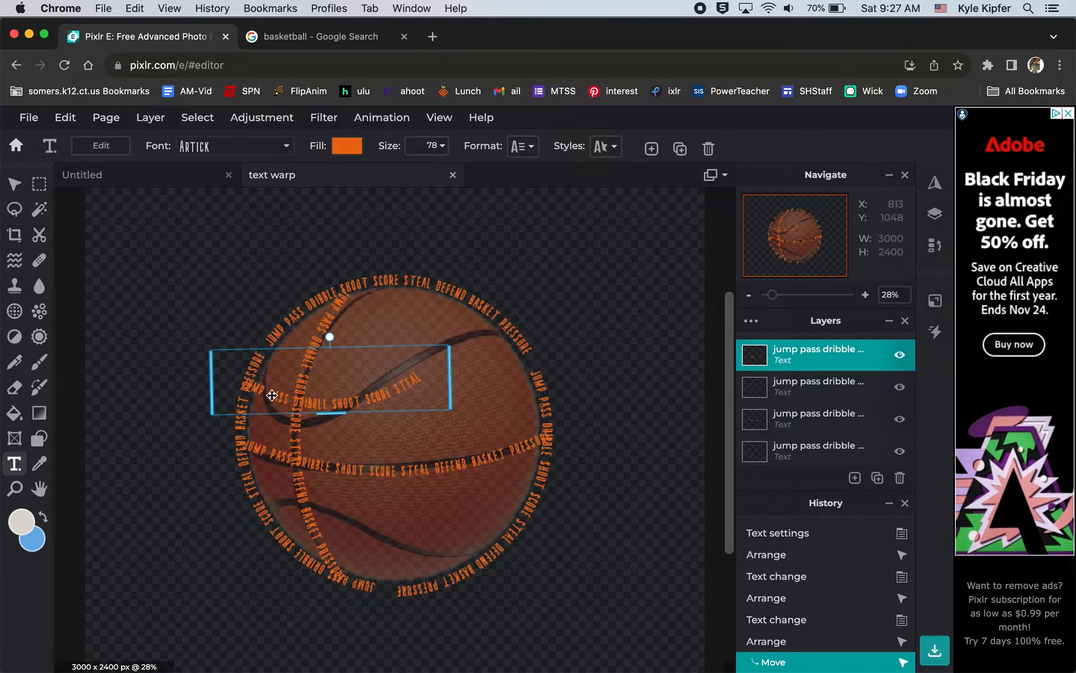
left_click(615, 140)
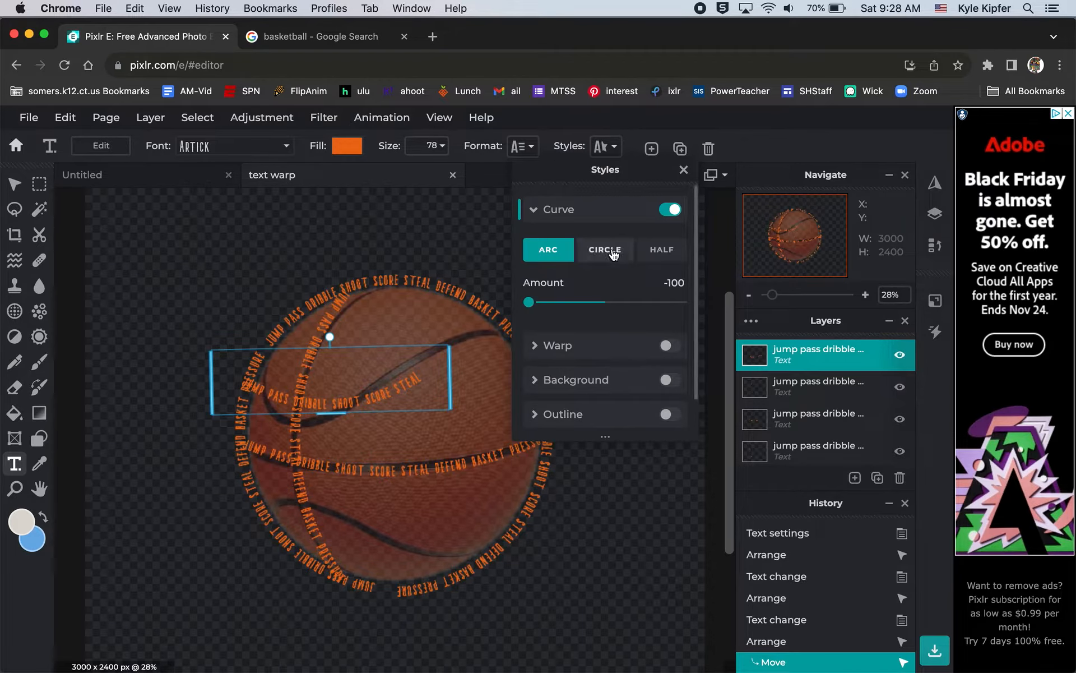
left_click(539, 210)
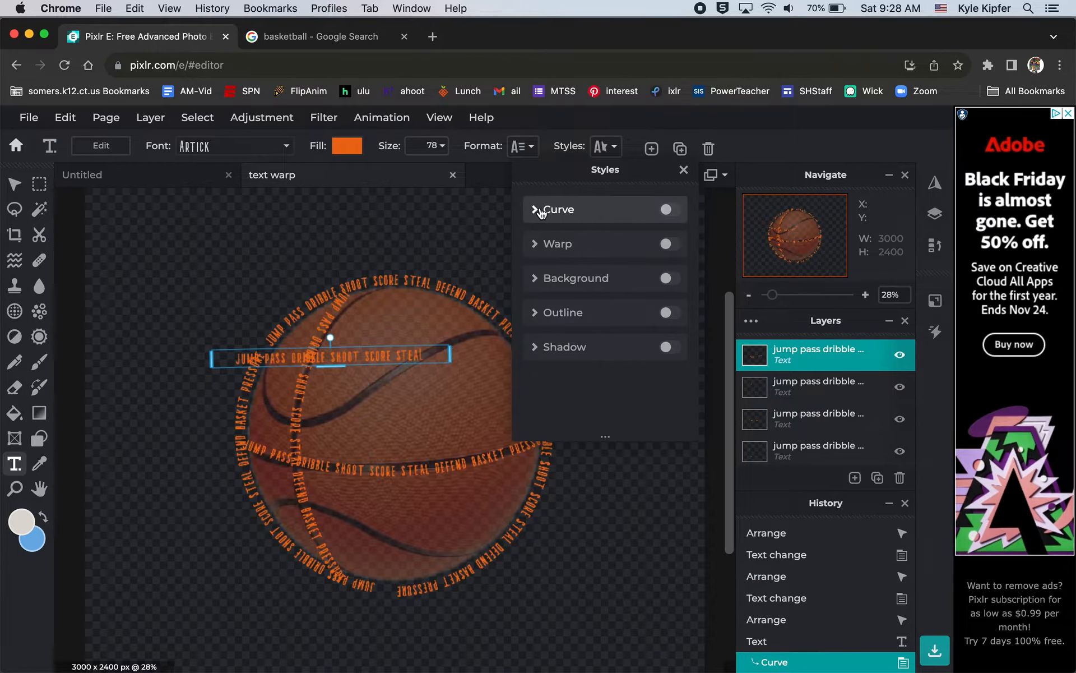
left_click(669, 210)
left_click(195, 273)
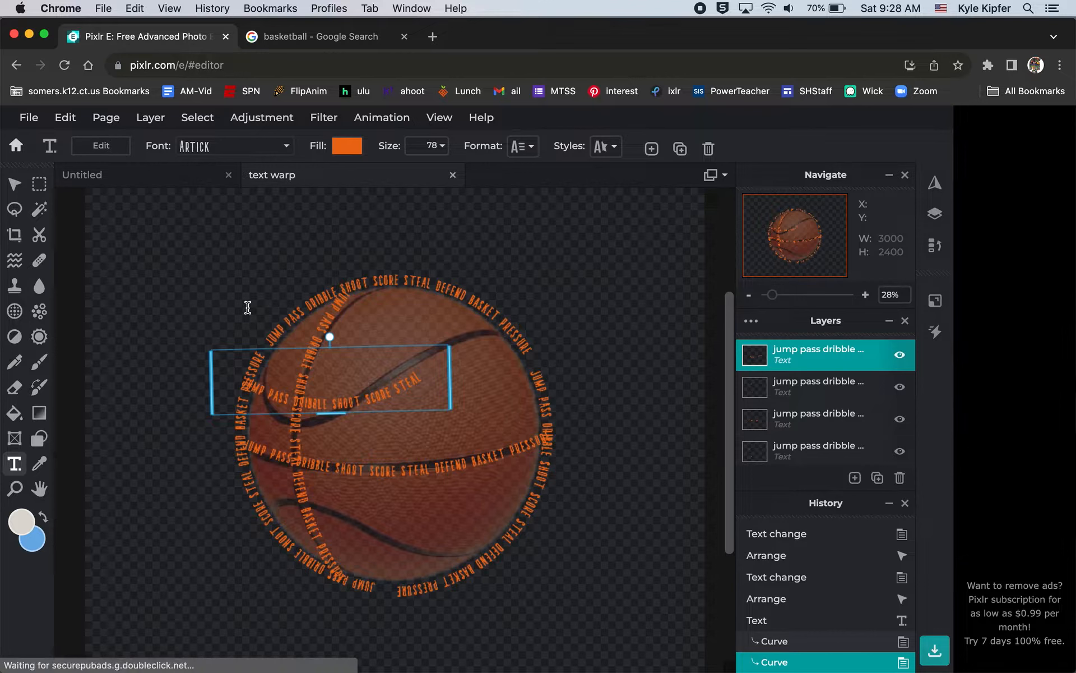
Step: Rasterize the shortened arc text layer
left_click(79, 120)
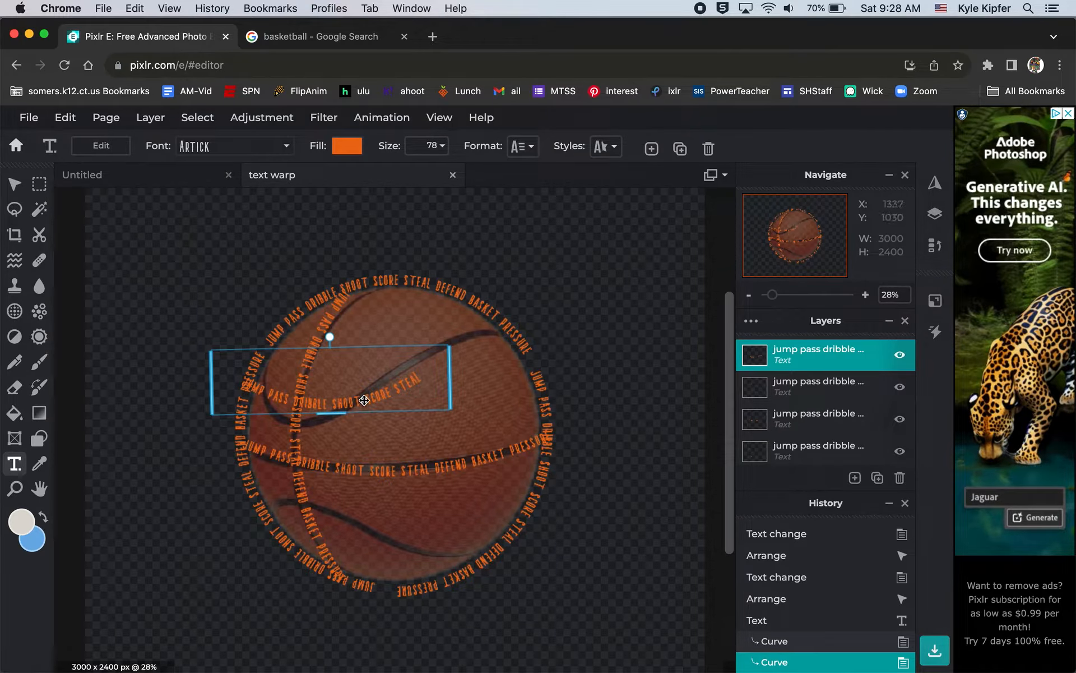
mouse_move(155, 122)
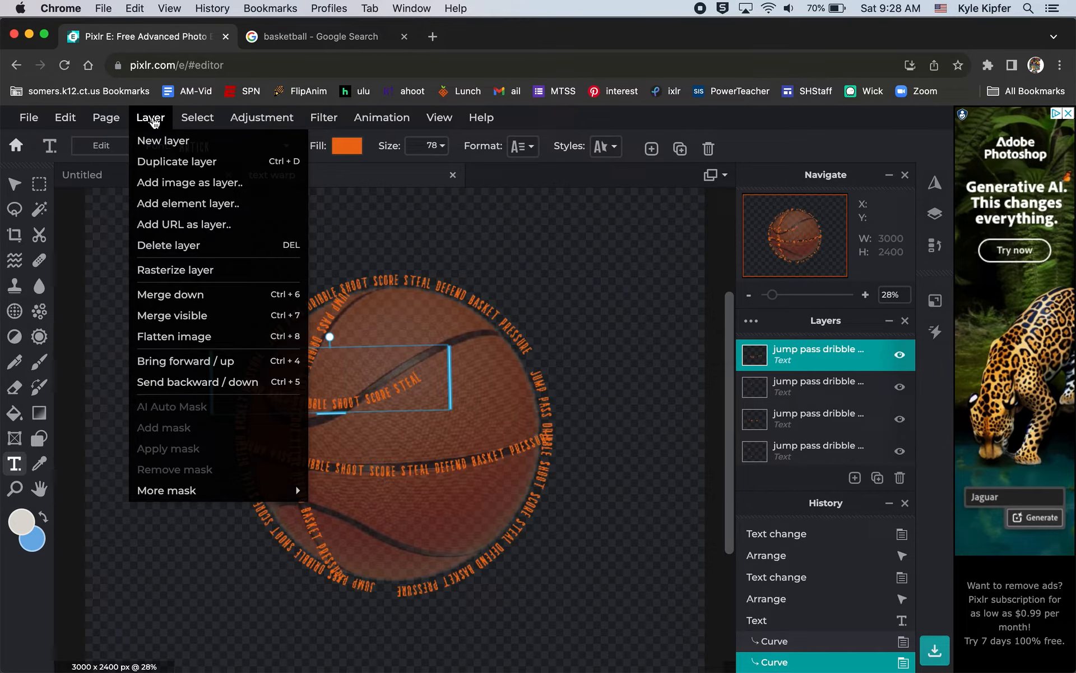
left_click(191, 270)
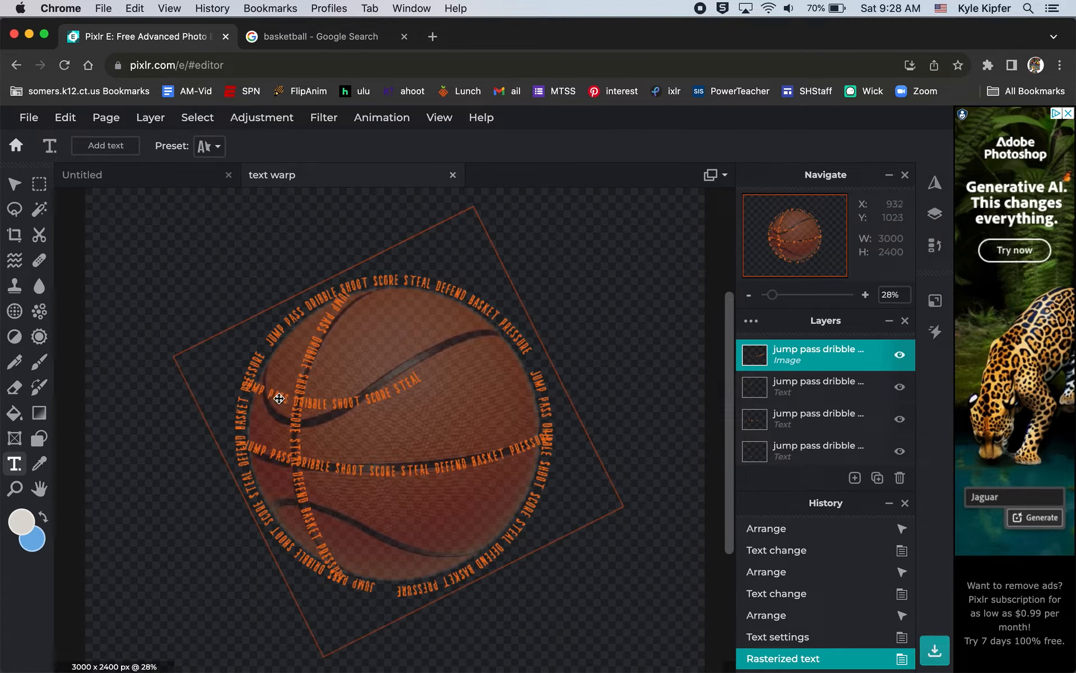
Step: Start a free distort on the rasterized arc text and stretch its two left corners outward along the upper-left seam
left_click(65, 119)
mouse_move(116, 318)
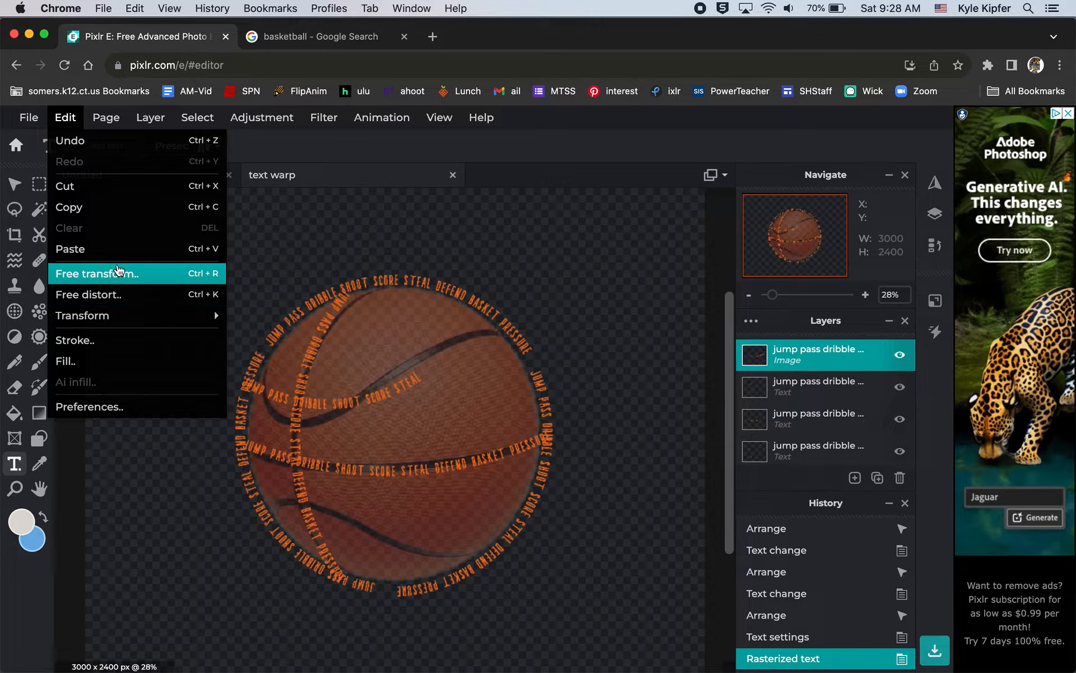
left_click(130, 297)
left_click_drag(245, 379, 267, 359)
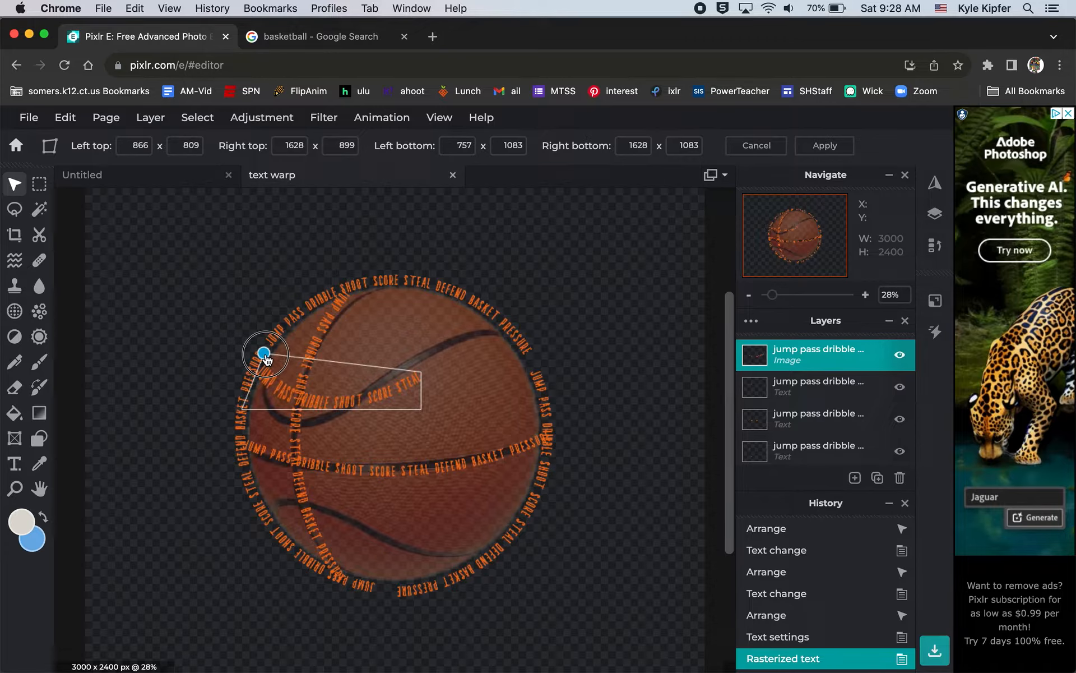
left_click_drag(241, 410, 229, 442)
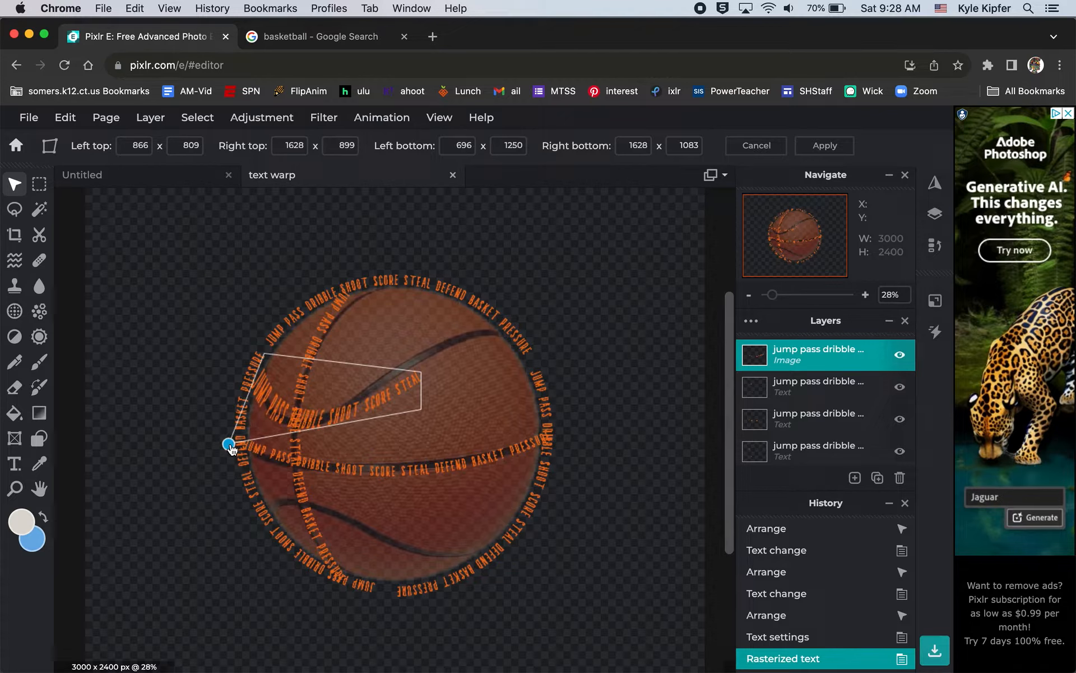
Step: Adjust the distort's right corners to follow the rising seam, fine-tune the left corners, and apply the distortion
left_click_drag(421, 371, 415, 344)
left_click_drag(421, 410, 397, 405)
left_click_drag(416, 344, 411, 355)
left_click_drag(265, 358, 265, 363)
mouse_move(230, 443)
left_mouse_down()
mouse_move(231, 434)
mouse_move(237, 442)
left_mouse_up()
left_click(589, 268)
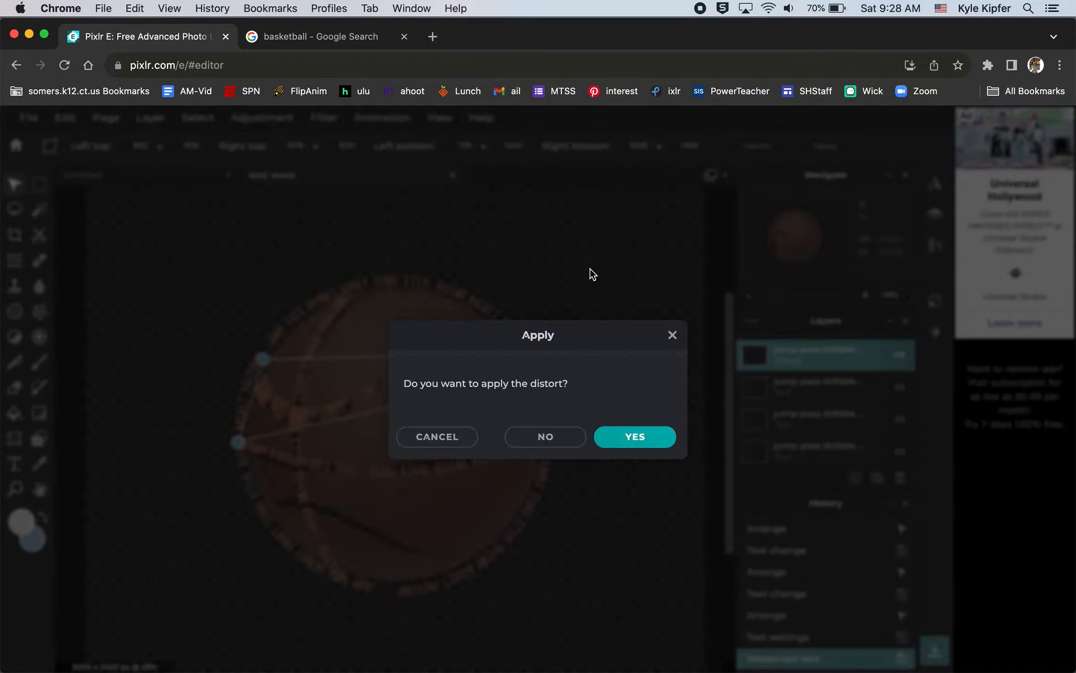
left_click(655, 444)
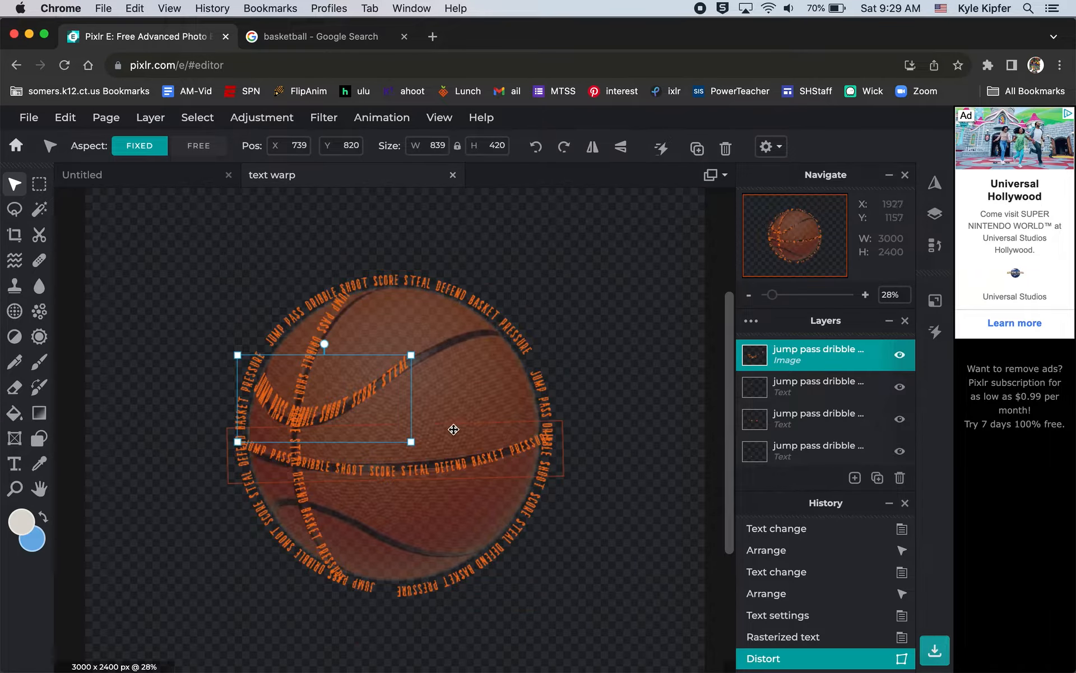
left_click(581, 275)
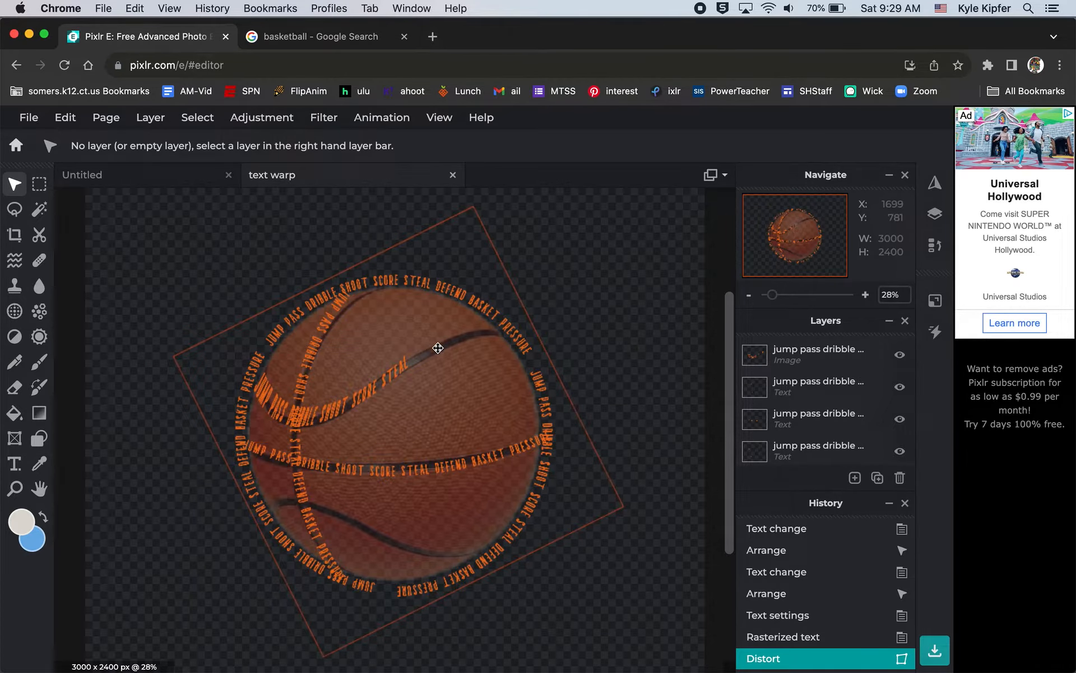
Step: Add a new text layer reading "3 pointer jumpshot"
left_click(15, 463)
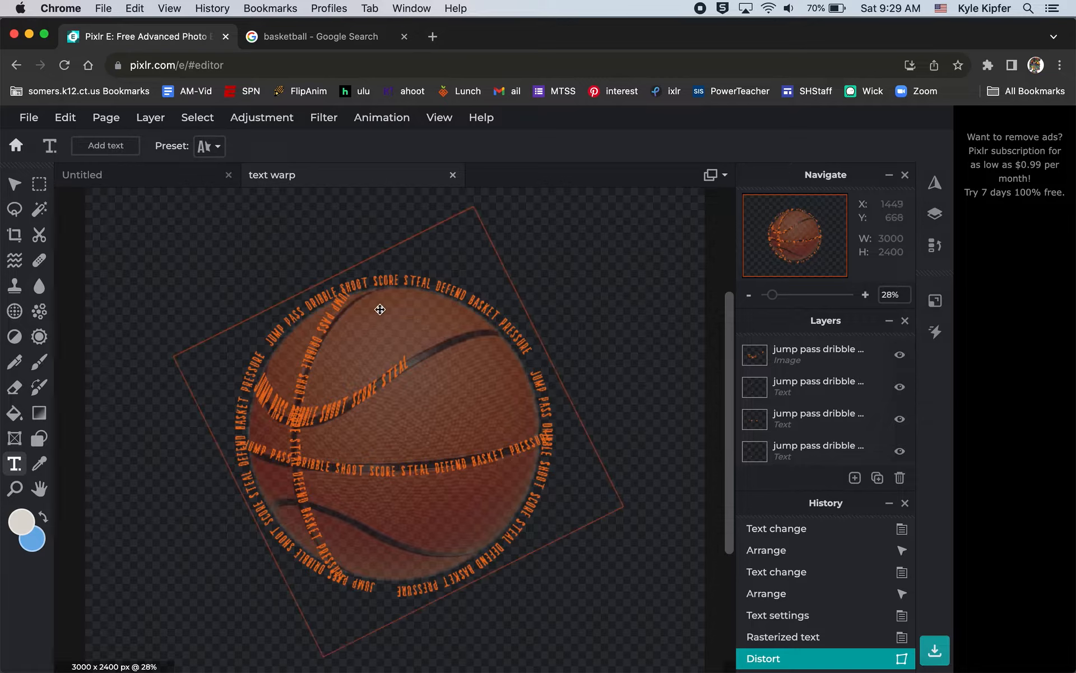
left_click(551, 227)
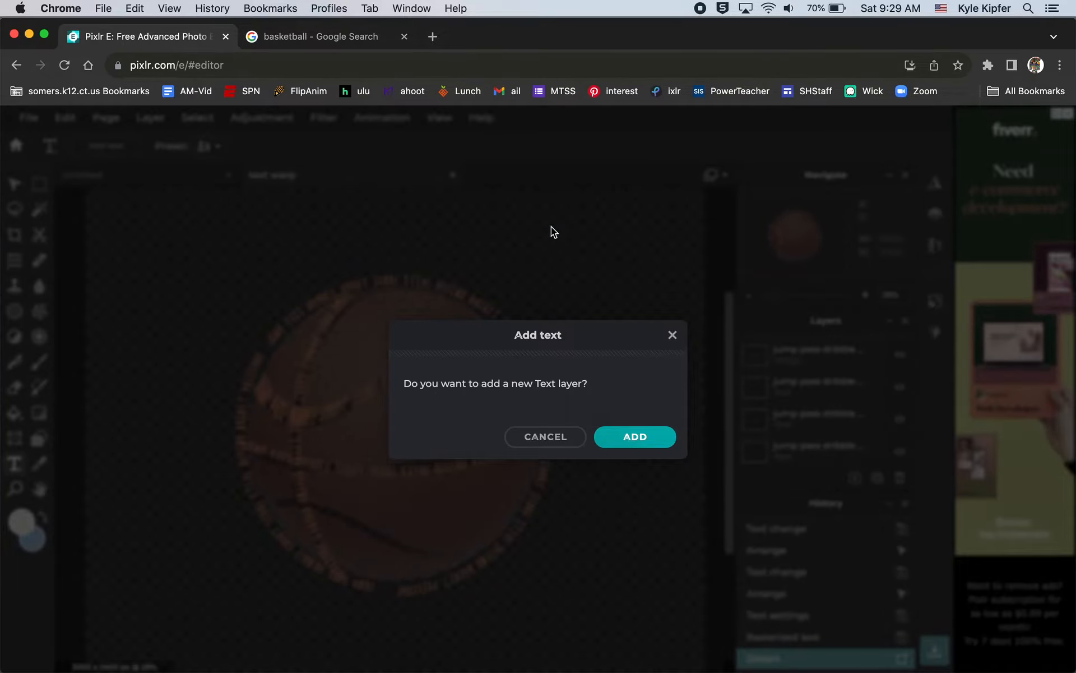
left_click(635, 437)
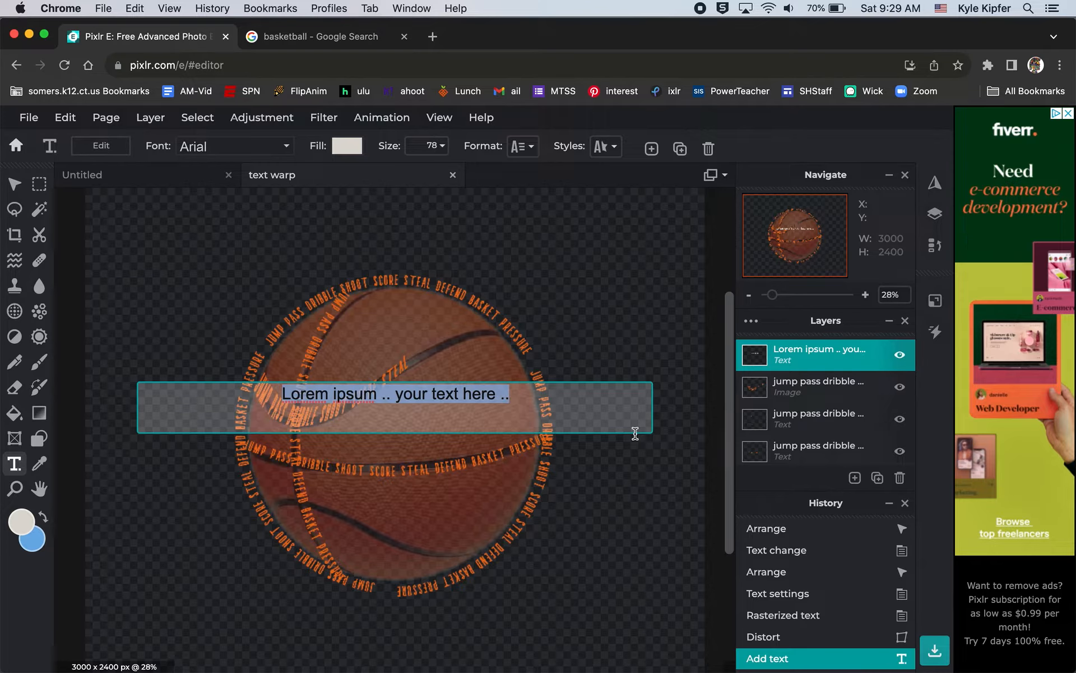
type("point")
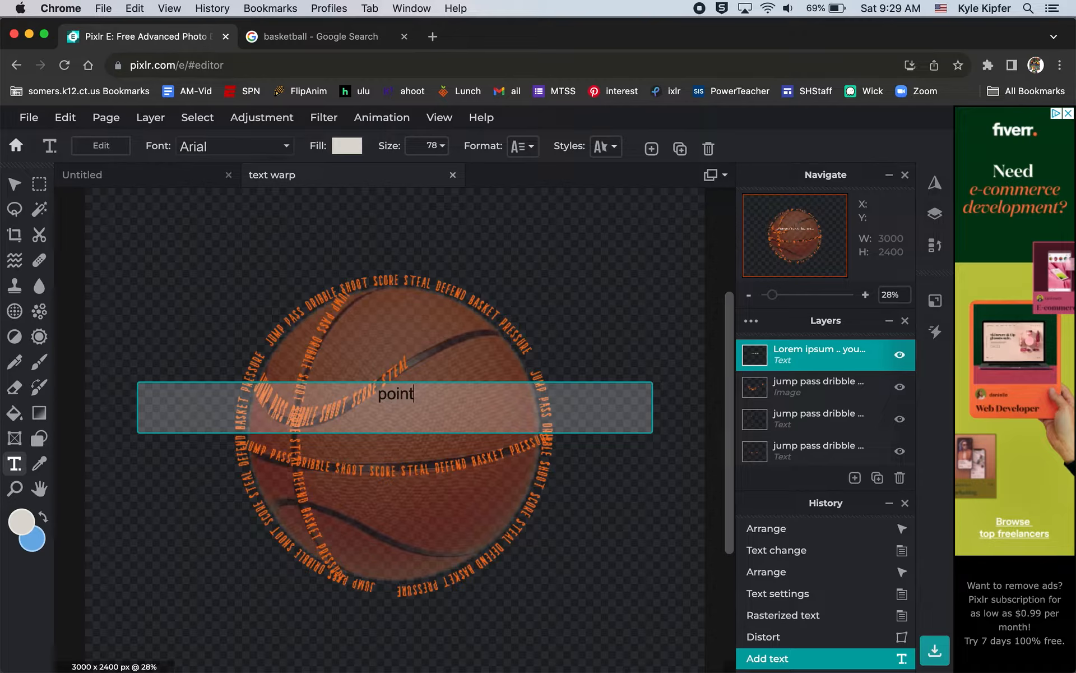
key("BackSpace")
key("BackSpace")
key("BackSpace")
type("ointer jum")
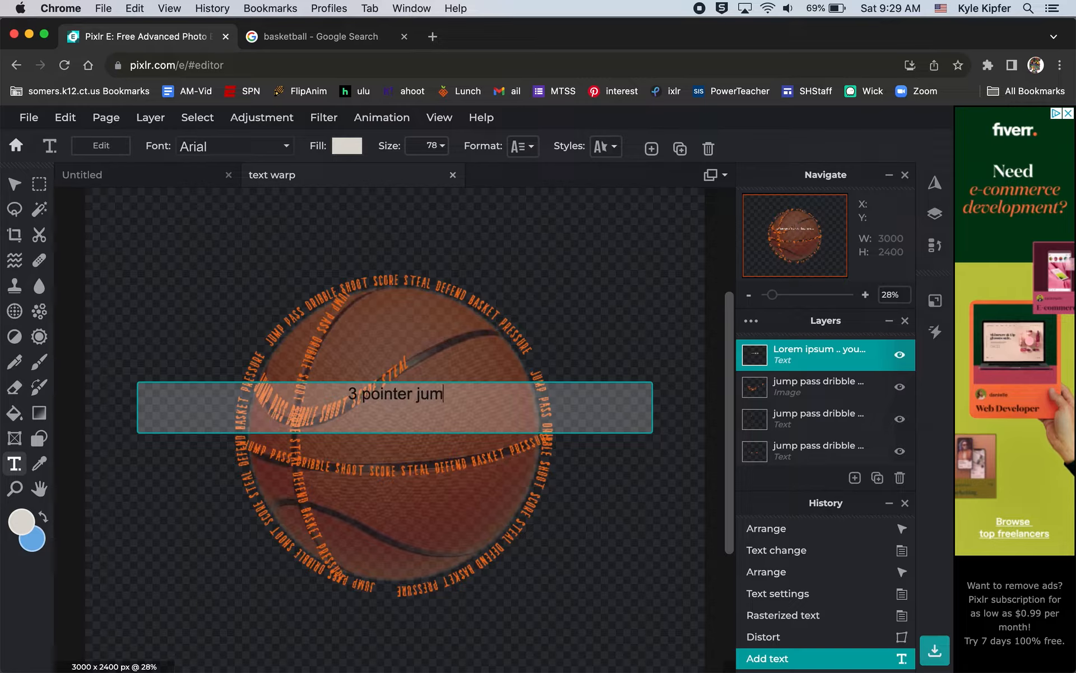
type("pshot")
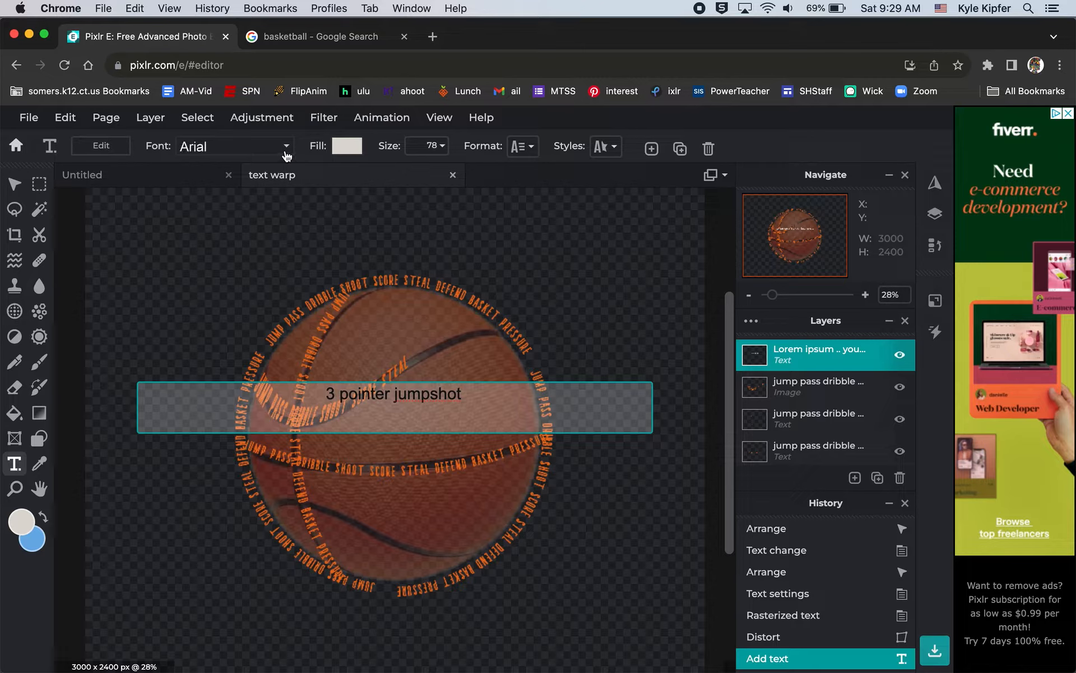
Step: Set the "3 pointer jumpshot" text to the Artick font used by the outline words, with the orange fill #EC6F16
left_click(285, 147)
scroll(252, 283, "up", 5)
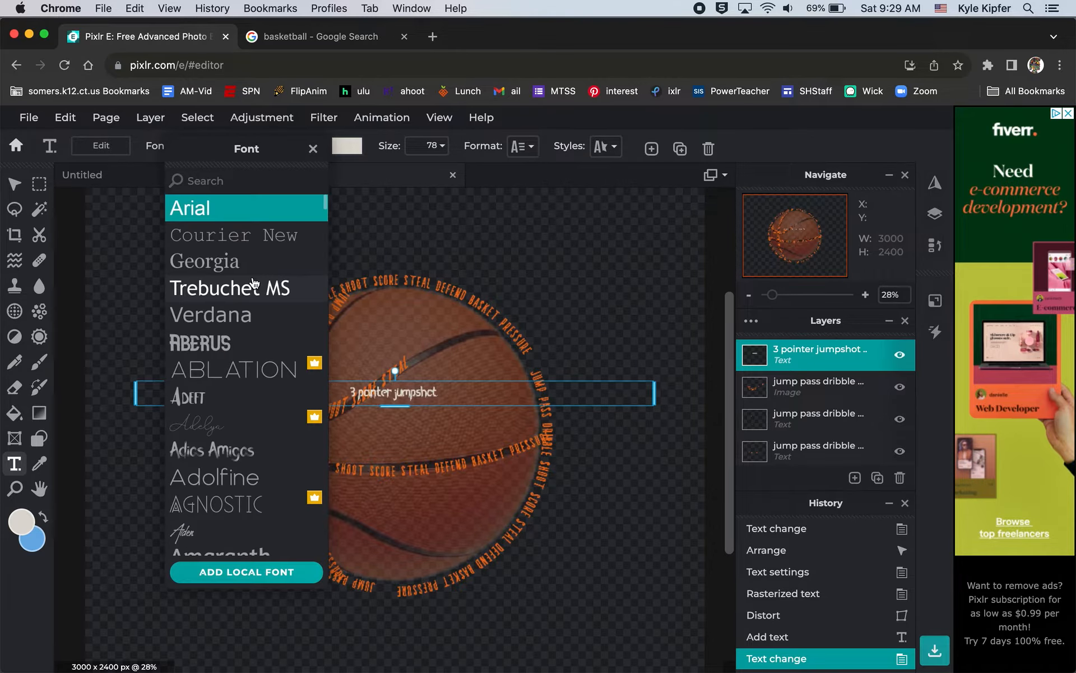
left_click(340, 263)
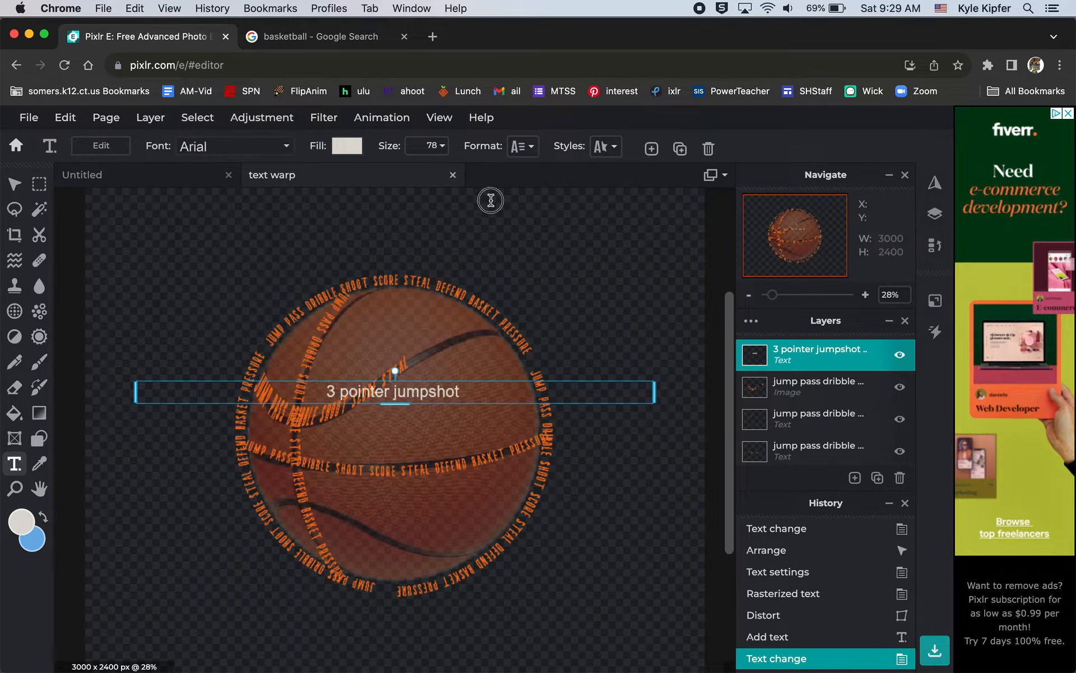
left_click(454, 290)
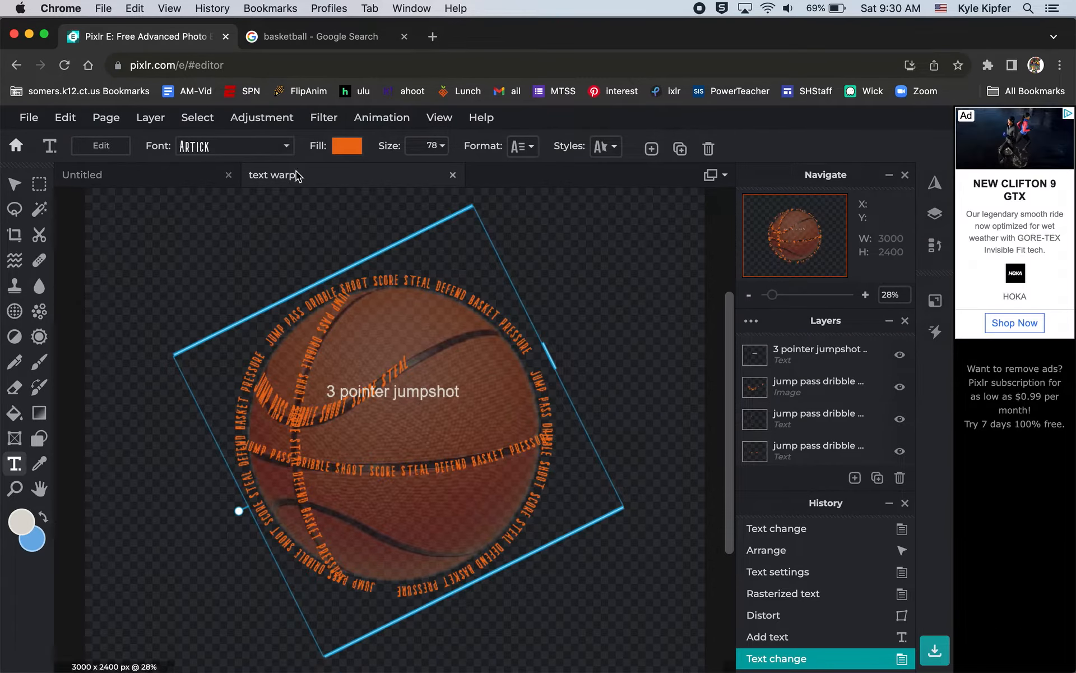
left_click(447, 399)
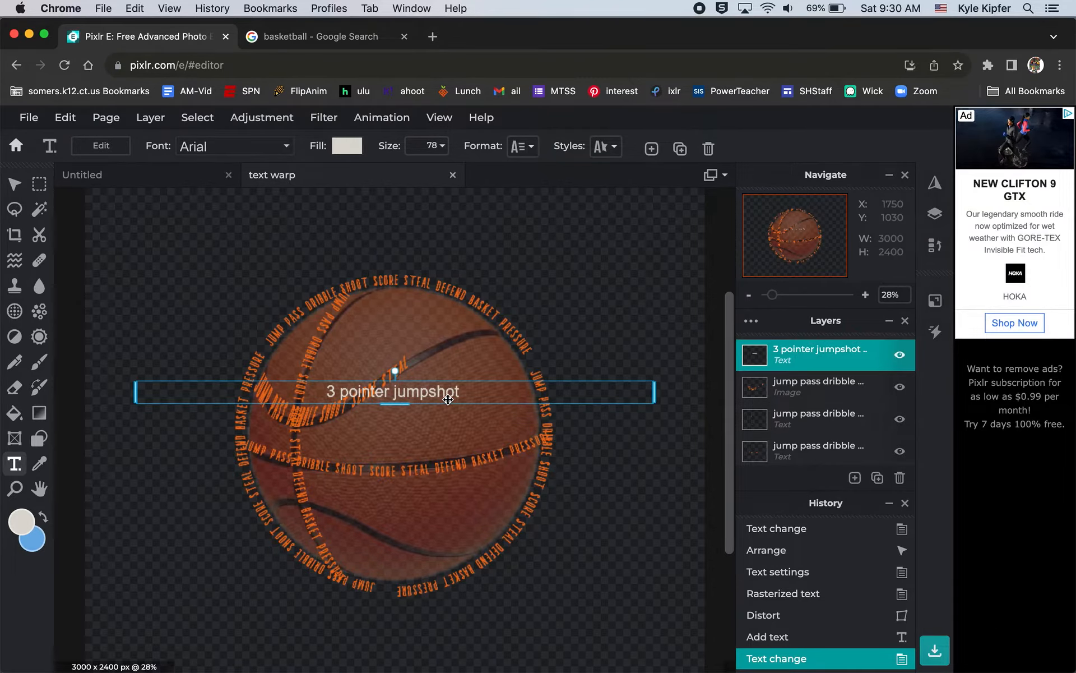
left_click(285, 147)
scroll(247, 439, "down", 5)
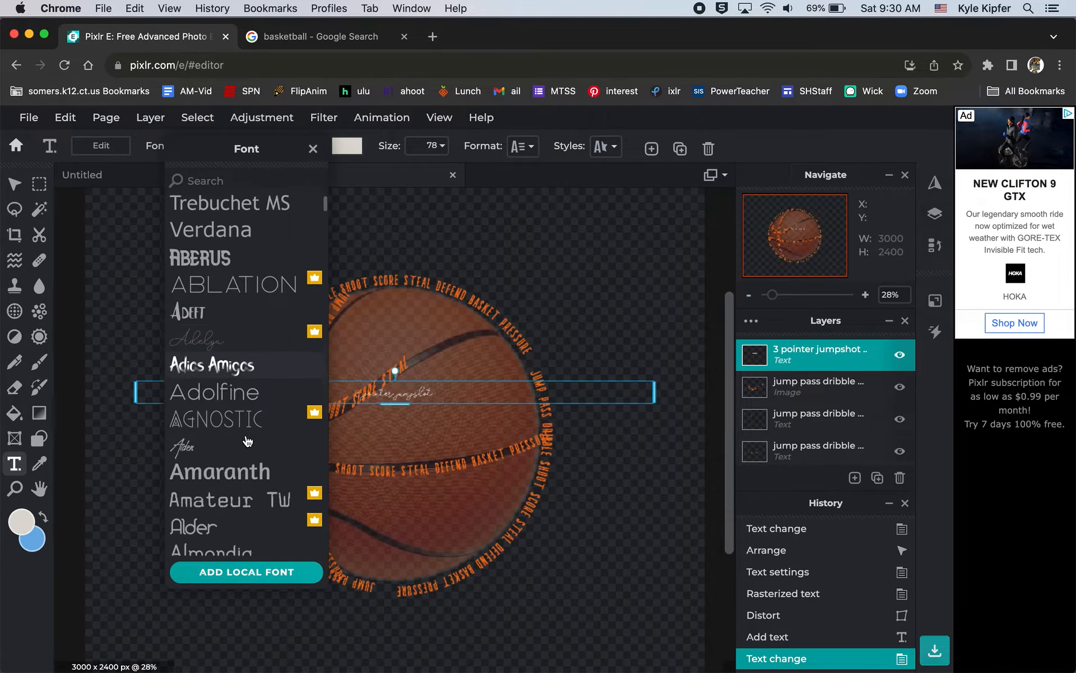
scroll(248, 440, "down", 3)
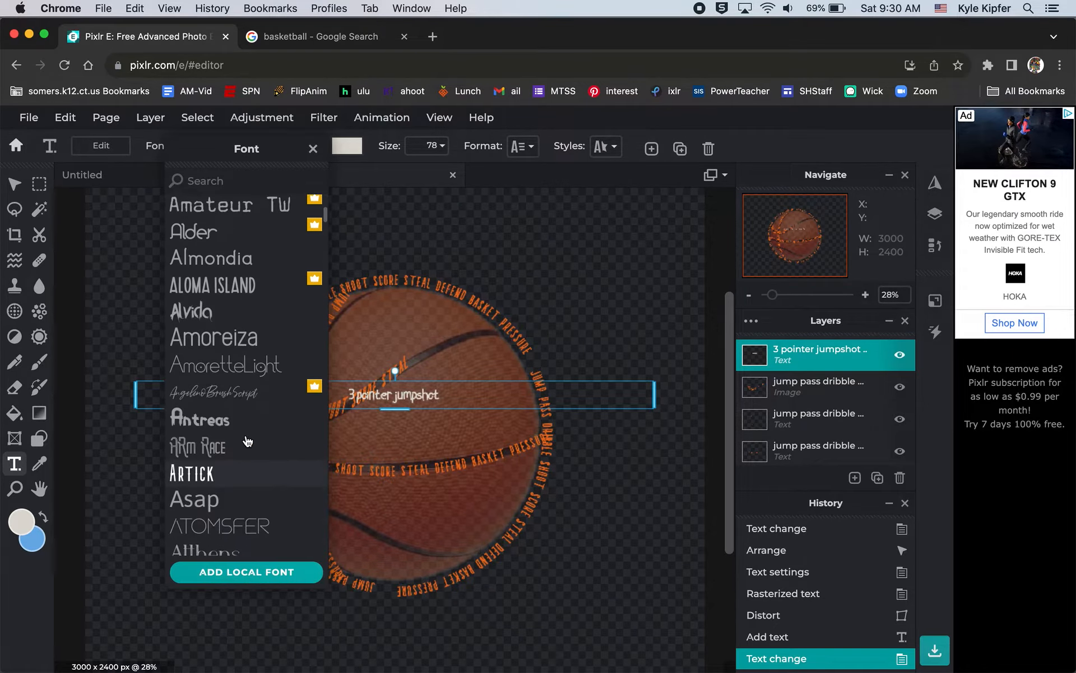
left_click(227, 471)
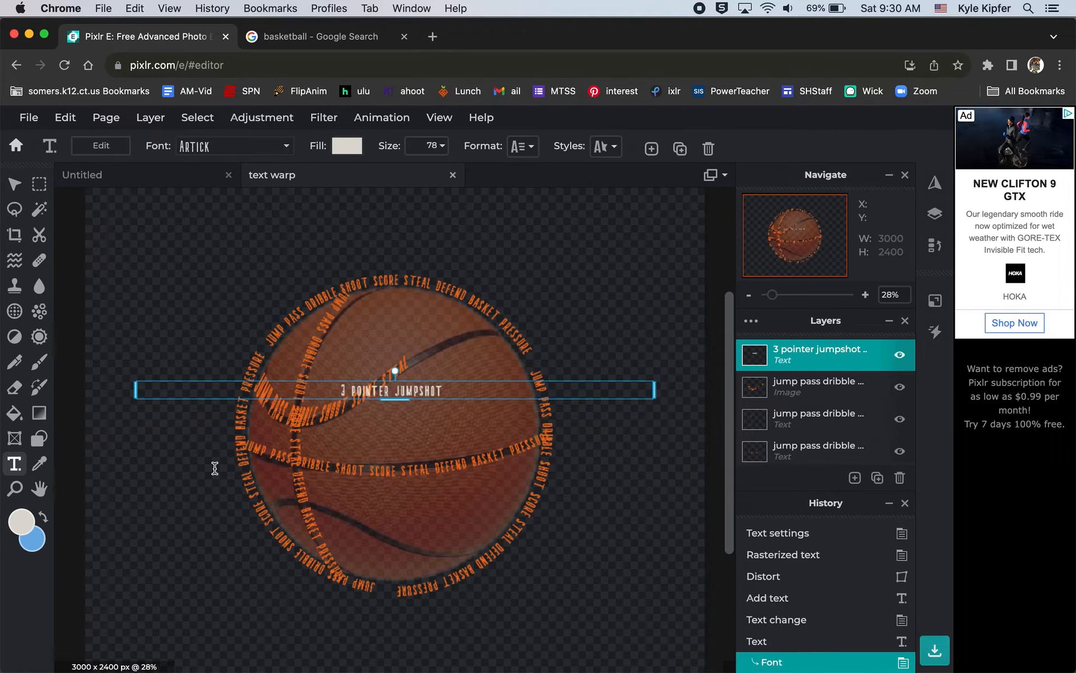
left_click(348, 147)
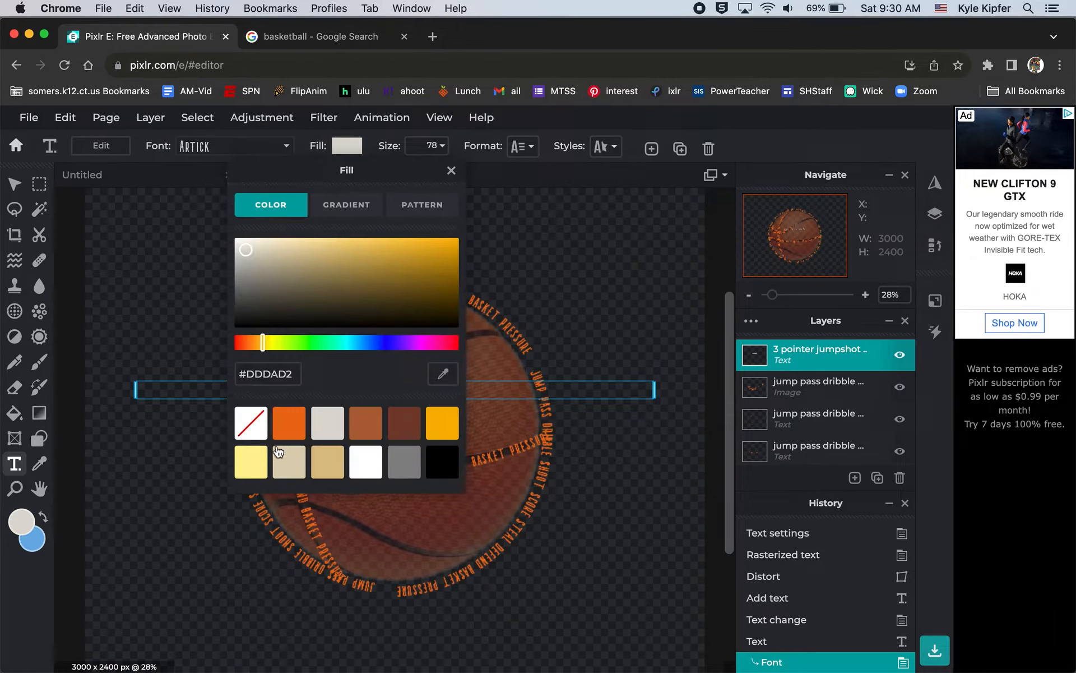
left_click(290, 424)
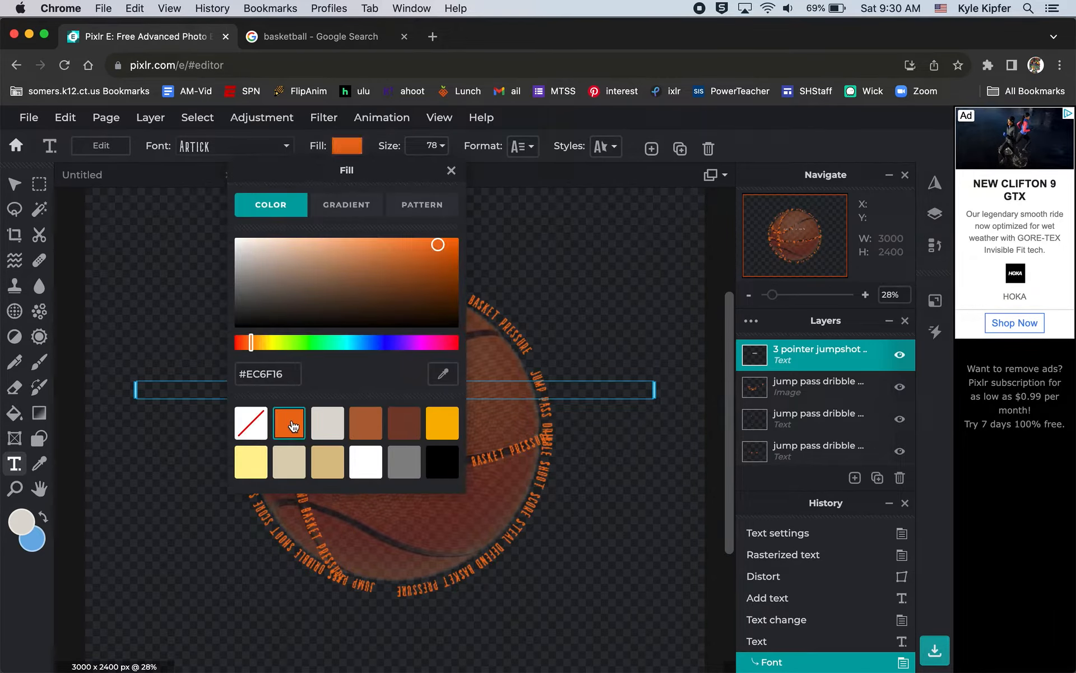
left_click(650, 265)
Step: Move "3 pointer jumpshot" onto the ball's upper-right seam and bend it upward with an Arc curve
left_click_drag(427, 389, 492, 341)
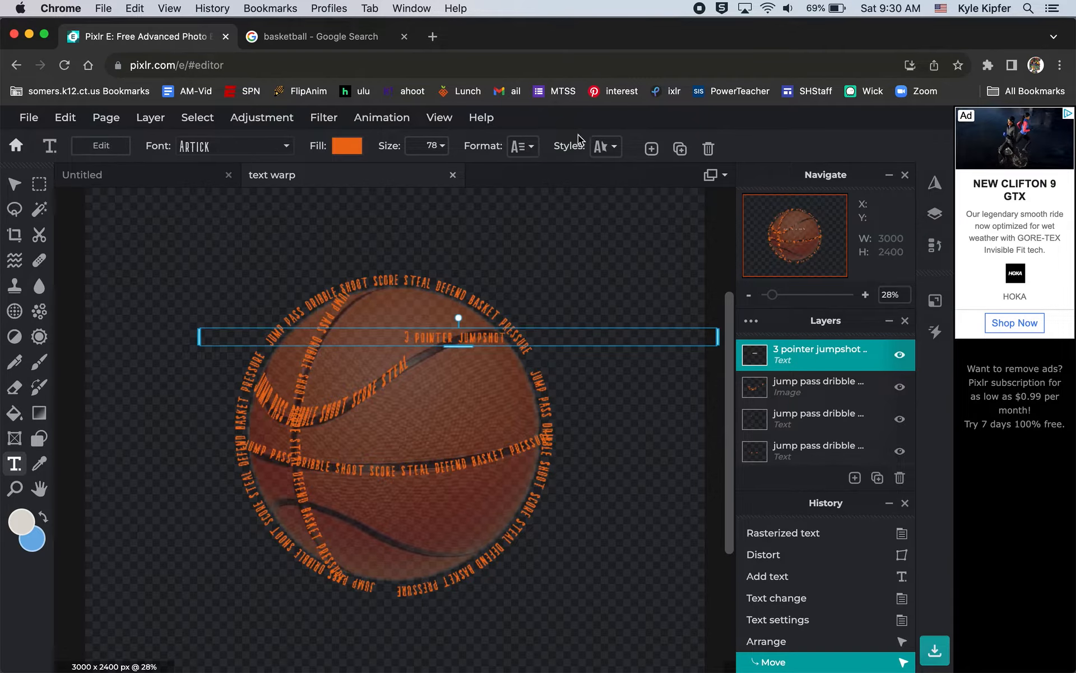
left_click(606, 147)
left_click(579, 223)
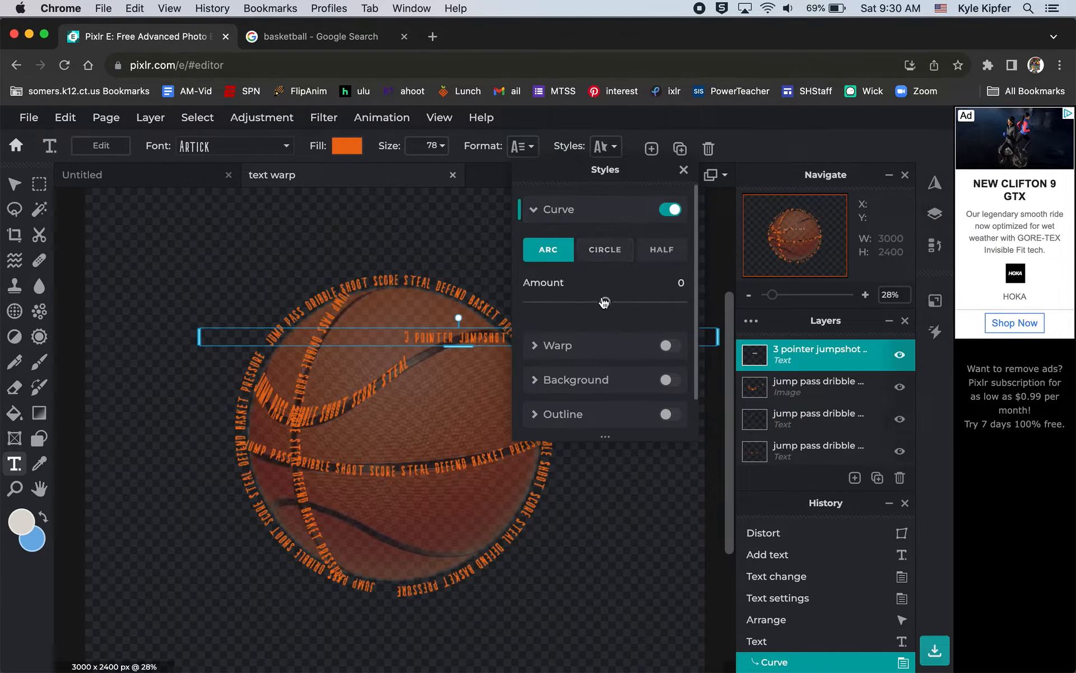
left_click_drag(605, 302, 729, 314)
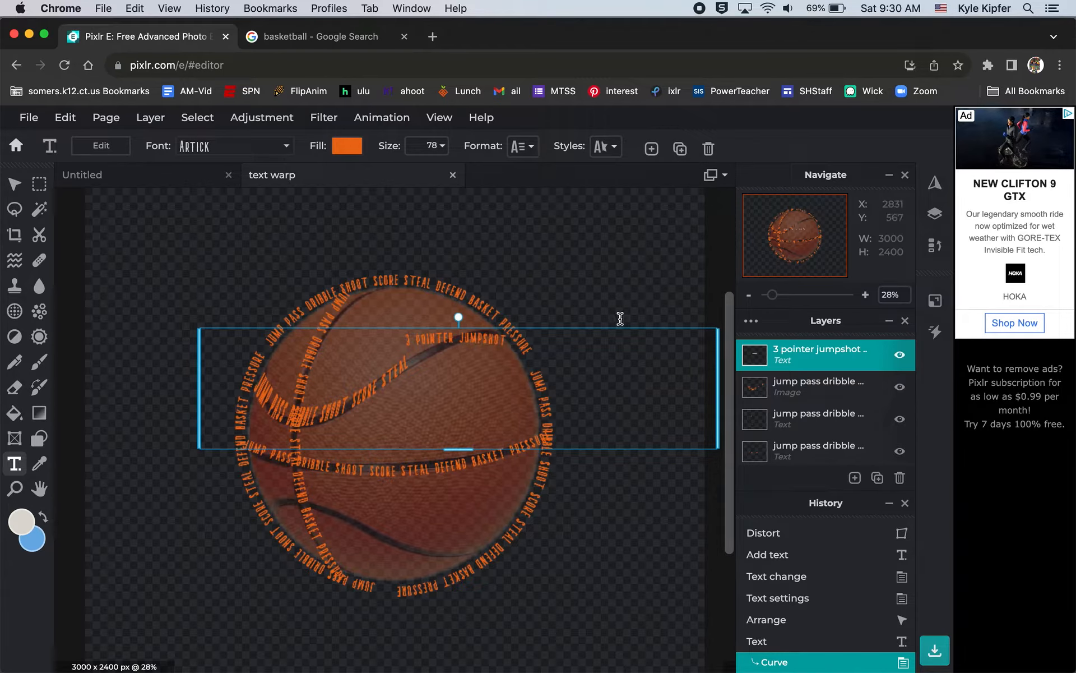
Step: Rotate "3 pointer jumpshot" counterclockwise, narrow its text box, and position it along the upper-right seam after "steal"
left_click_drag(459, 317, 424, 306)
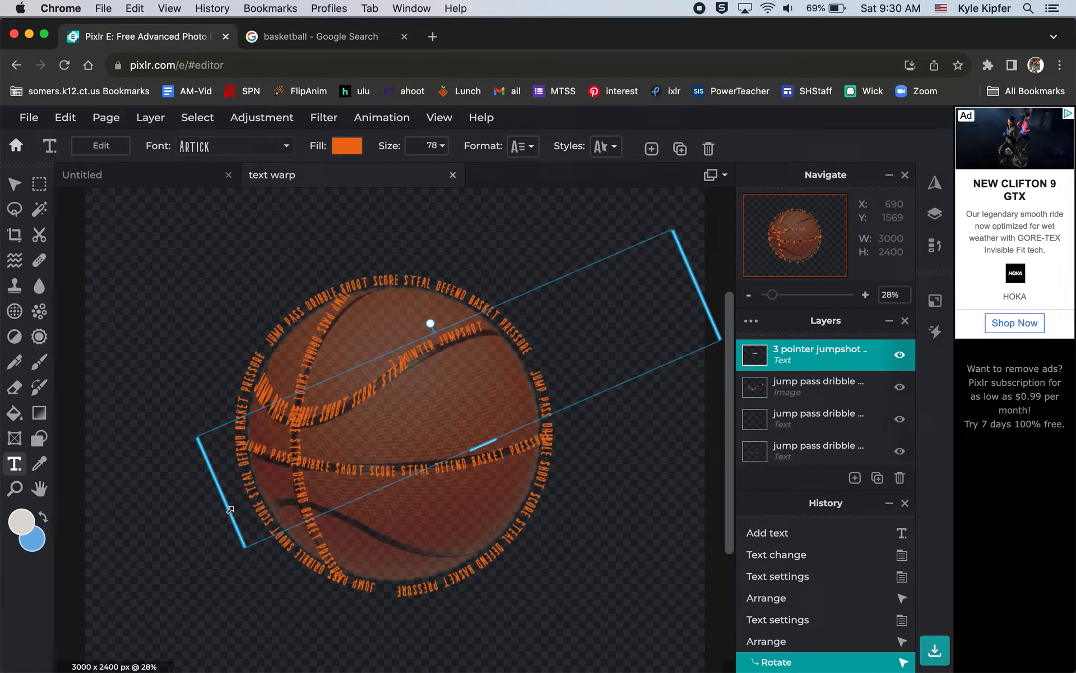
left_click_drag(226, 512, 556, 354)
left_click_drag(633, 300, 446, 313)
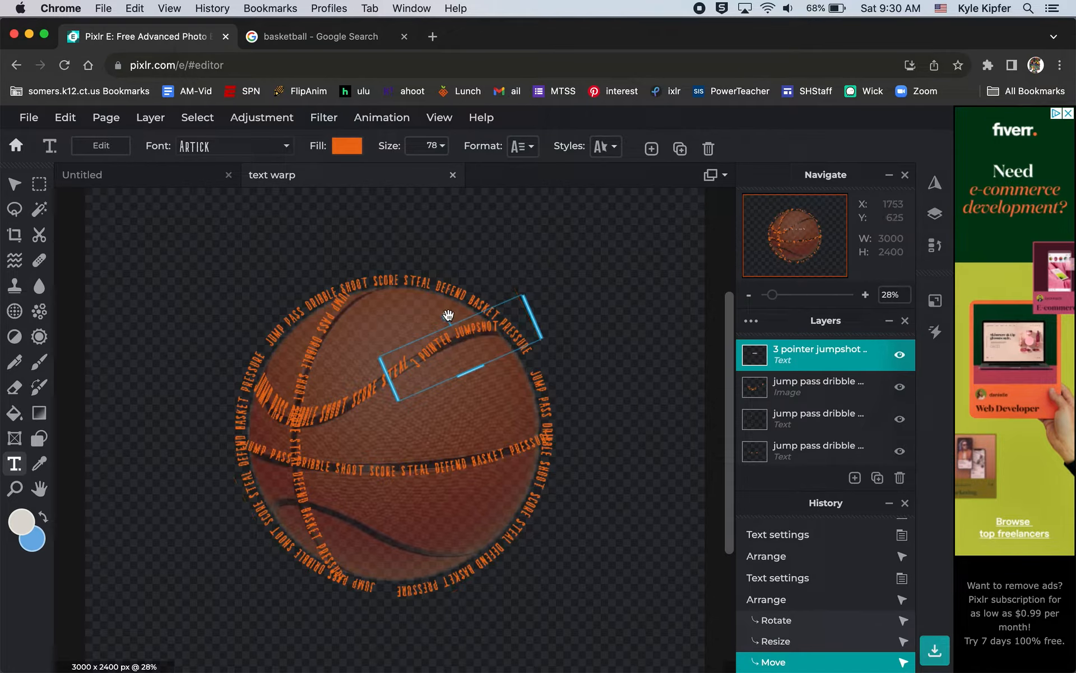
left_click_drag(451, 316, 450, 314)
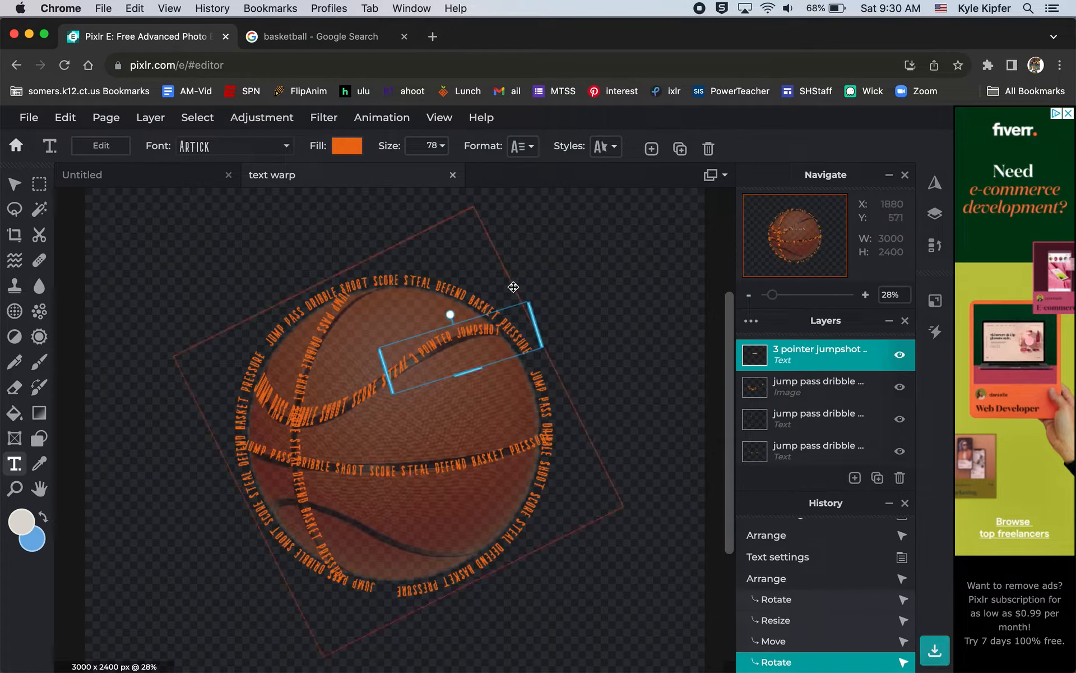
left_click(615, 302)
Step: Duplicate the arc text along the ball's top edge, rotate the copy nearly level, and move it to the lower-left seam
scroll(816, 376, "down", 2)
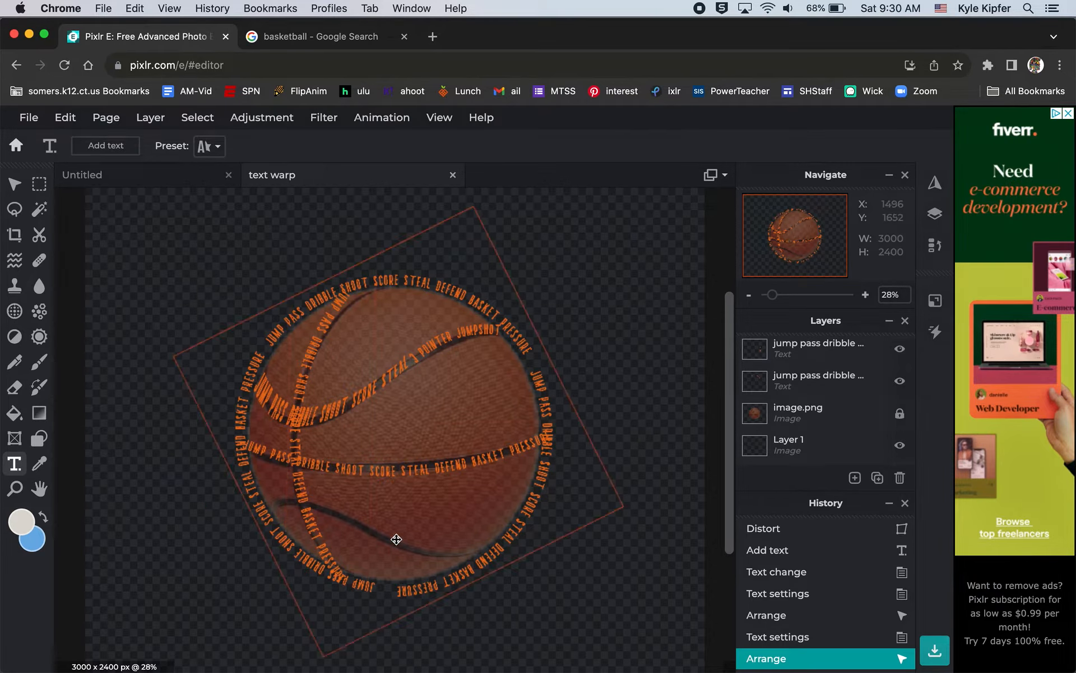
left_click(420, 281)
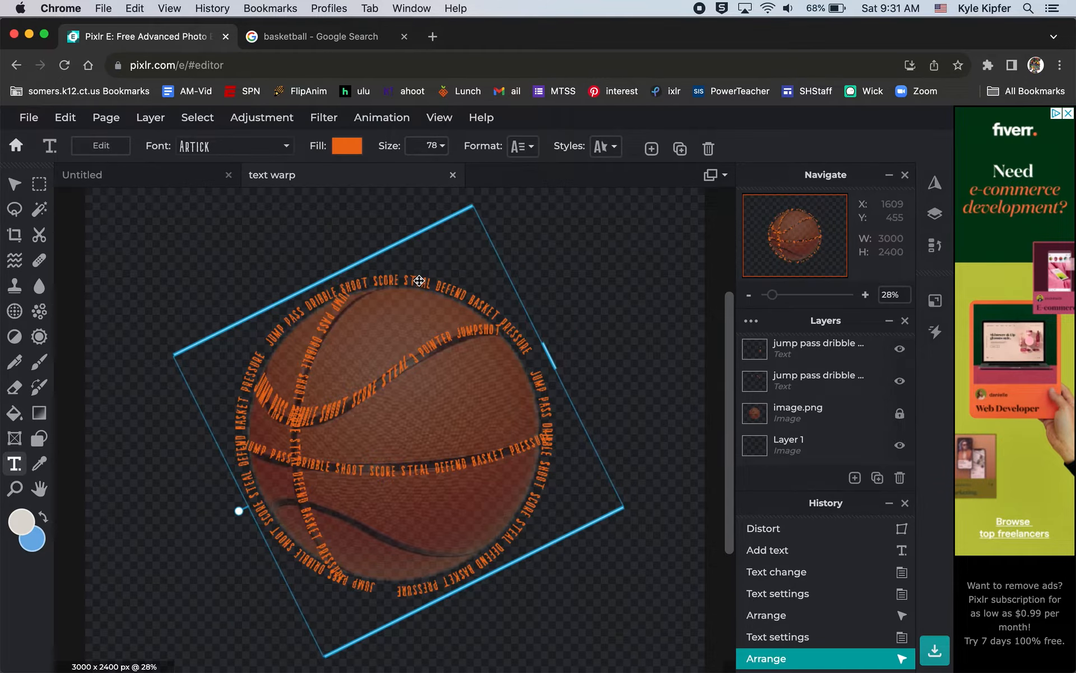
key("super+c")
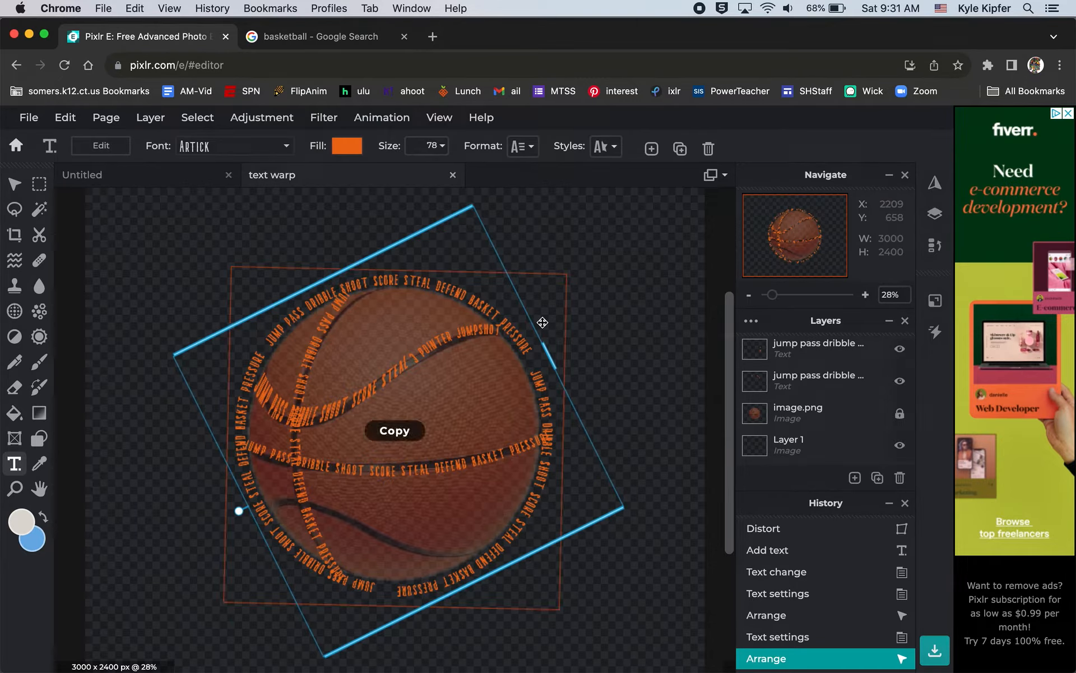
key("super+v")
left_click_drag(424, 284, 330, 281)
left_click_drag(152, 507, 253, 499)
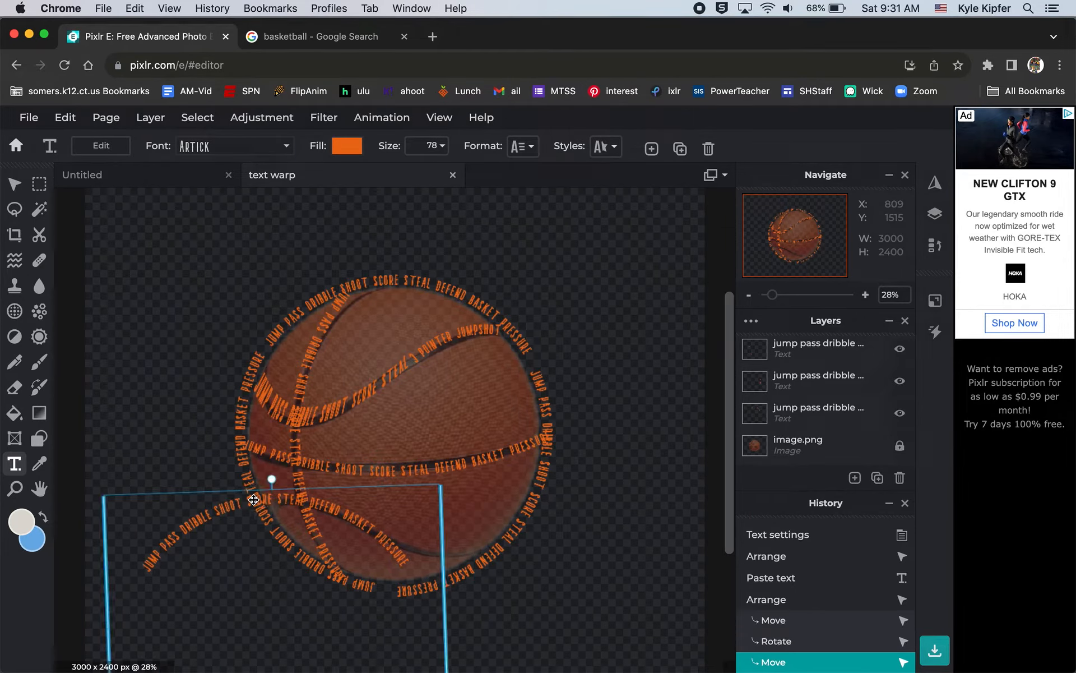
Step: Shorten the duplicated arc text to "jump pass dribble shoot score" and move it over the start of the lower-left seam
double_click(407, 562)
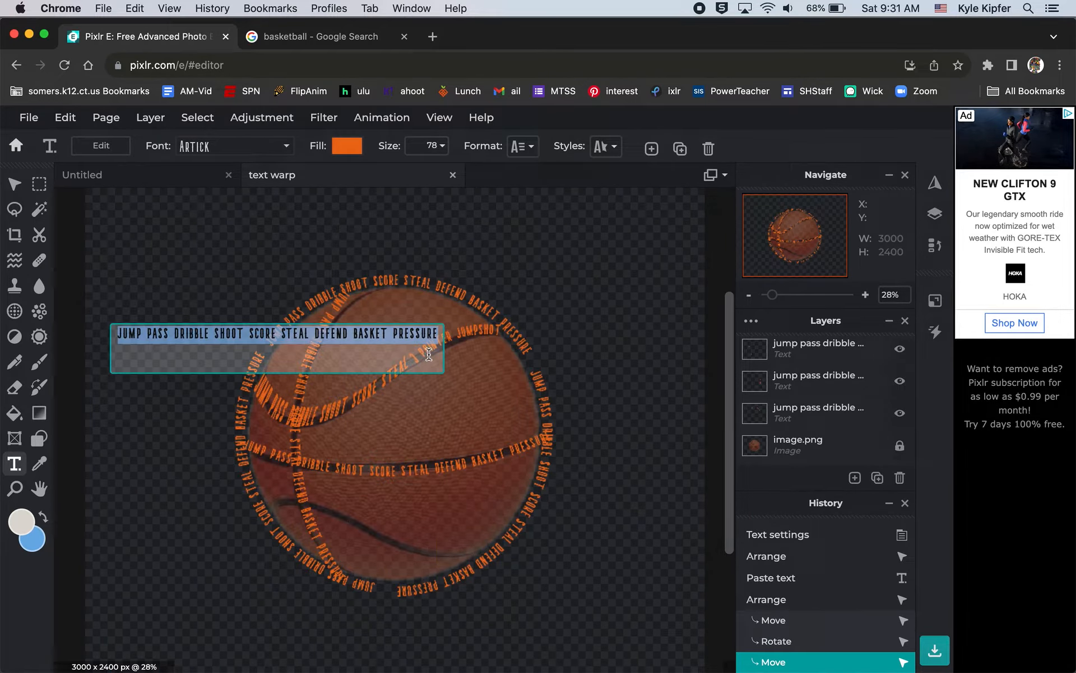
key("Right")
key("BackSpace")
key("BackSpace")
key("BackSpace")
key("BackSpace")
key("BackSpace")
key("BackSpace")
key("BackSpace")
key("BackSpace")
key("BackSpace")
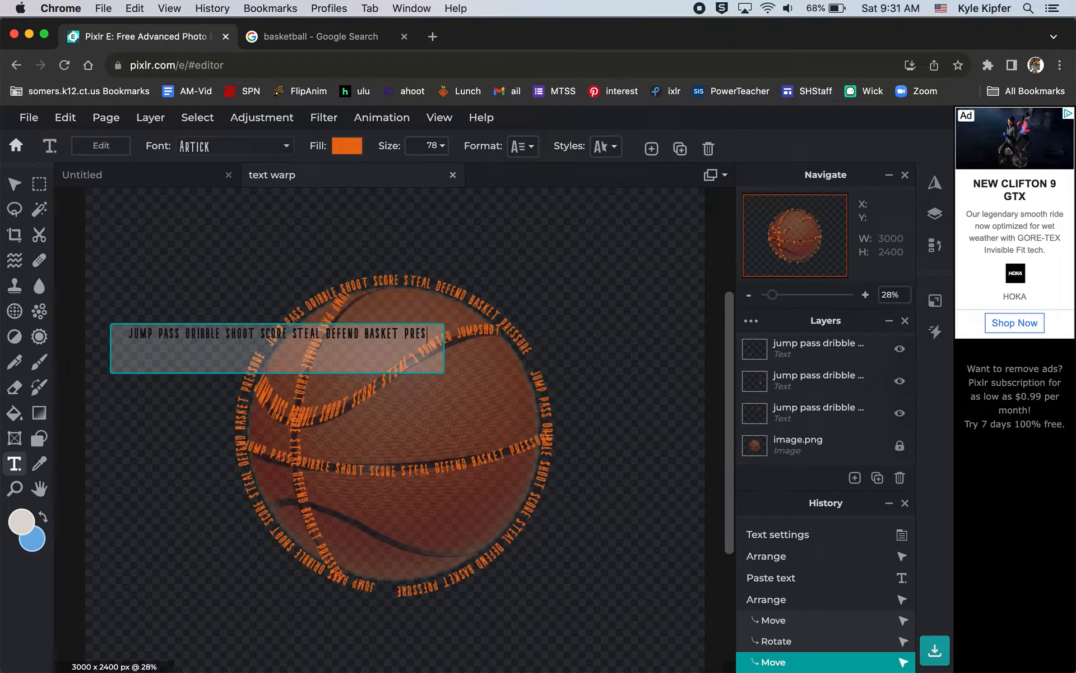
key("BackSpace")
key("BackSpace")
key("BackSpace")
key("BackSpace")
key("BackSpace")
key("BackSpace")
key("BackSpace")
key("BackSpace")
key("BackSpace")
key("BackSpace")
key("BackSpace")
key("BackSpace")
key("BackSpace")
key("BackSpace")
key("BackSpace")
key("BackSpace")
key("BackSpace")
key("BackSpace")
key("BackSpace")
key("BackSpace")
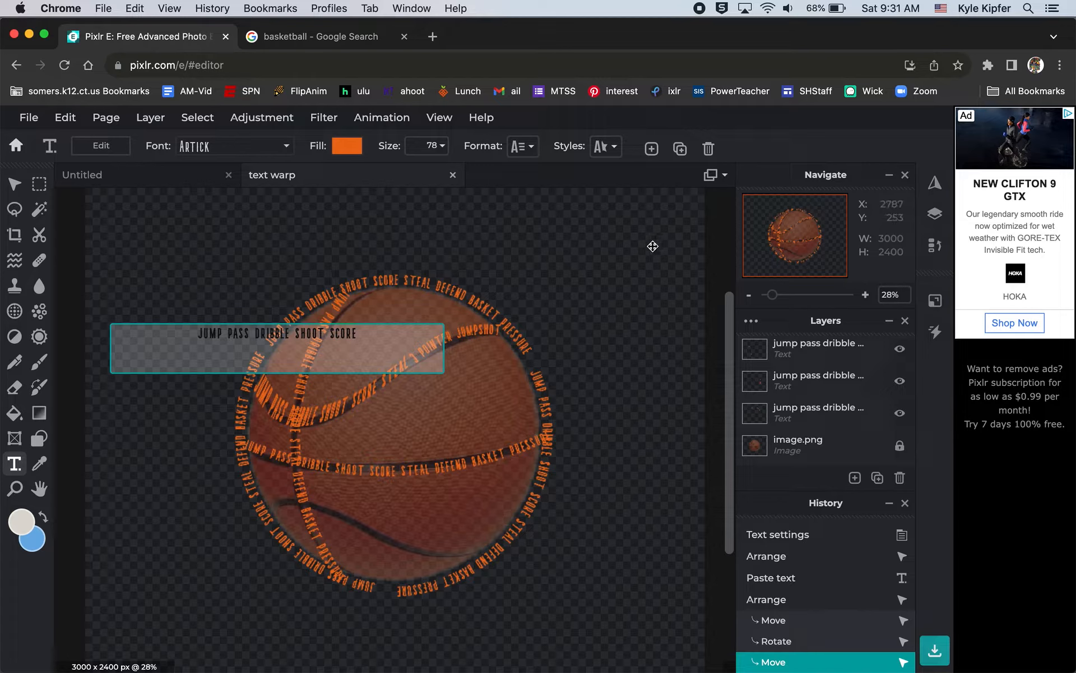
left_click(562, 255)
left_click_drag(217, 518, 267, 508)
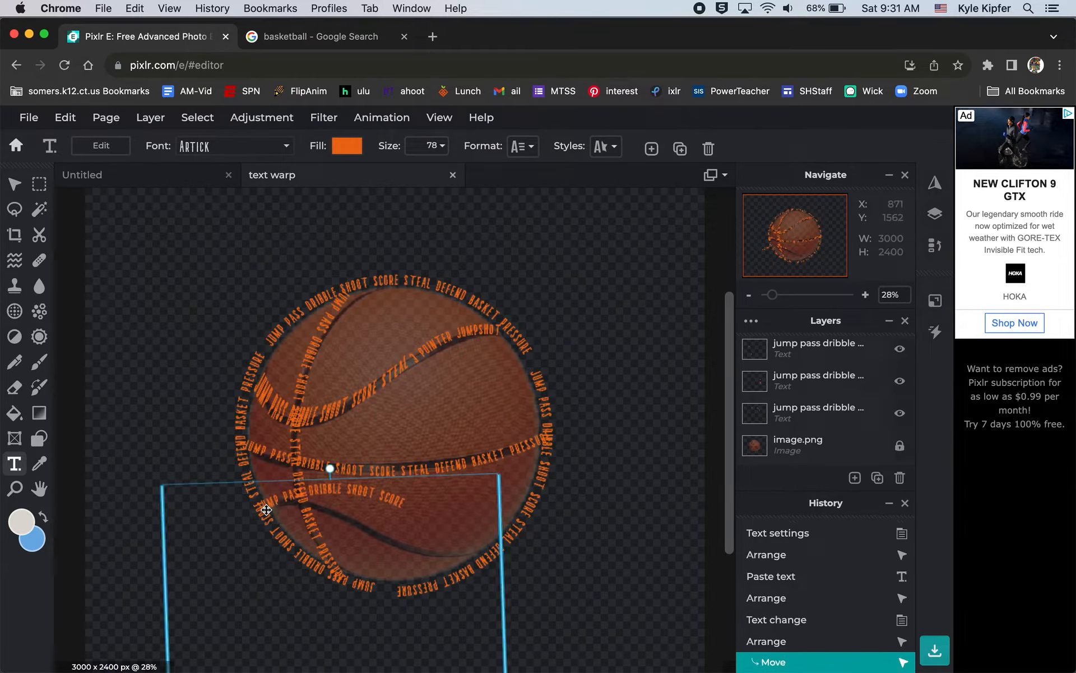
Step: Rotate the lower-left seam text clockwise to follow the seam and shorten it to "jump pass dribble shoot"
left_click_drag(328, 466, 359, 528)
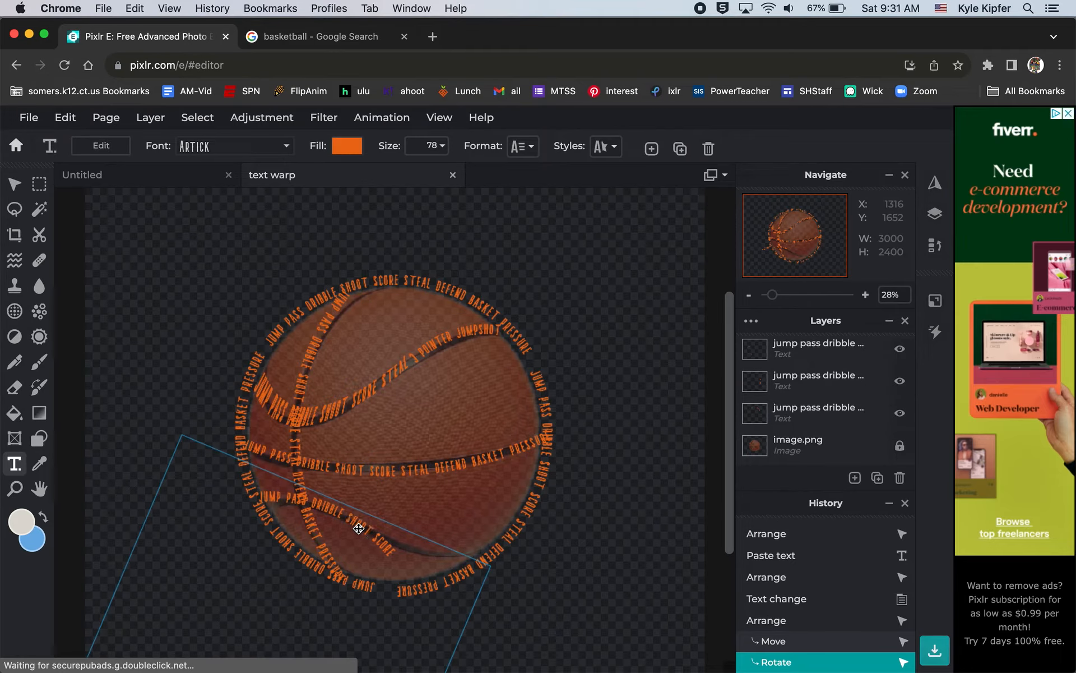
double_click(396, 551)
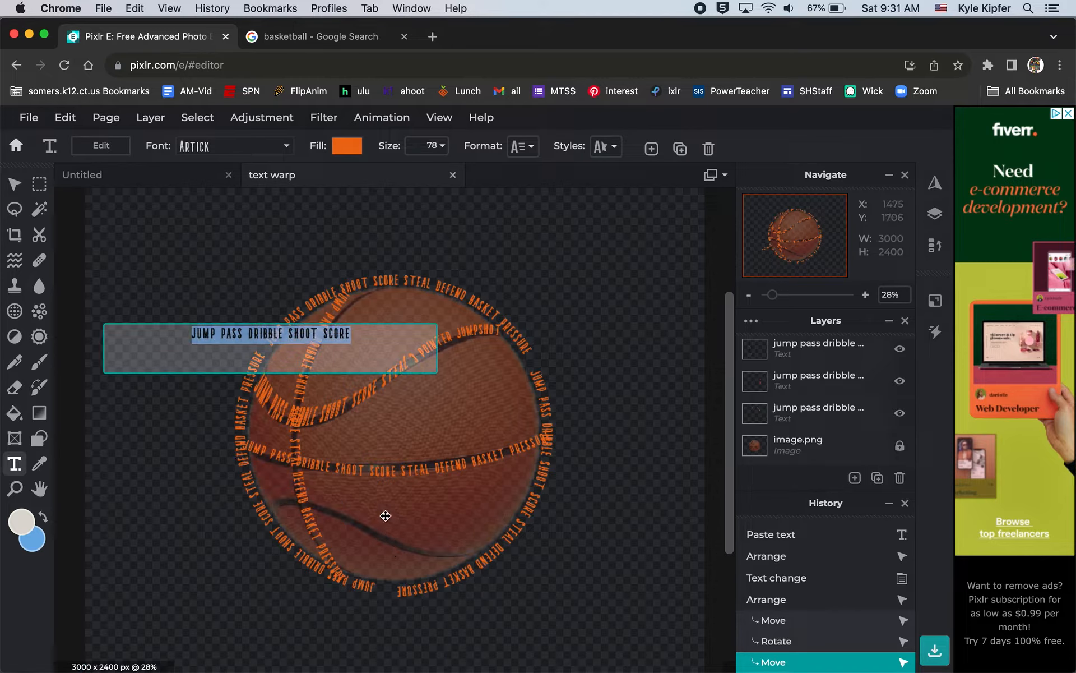
left_click(359, 328)
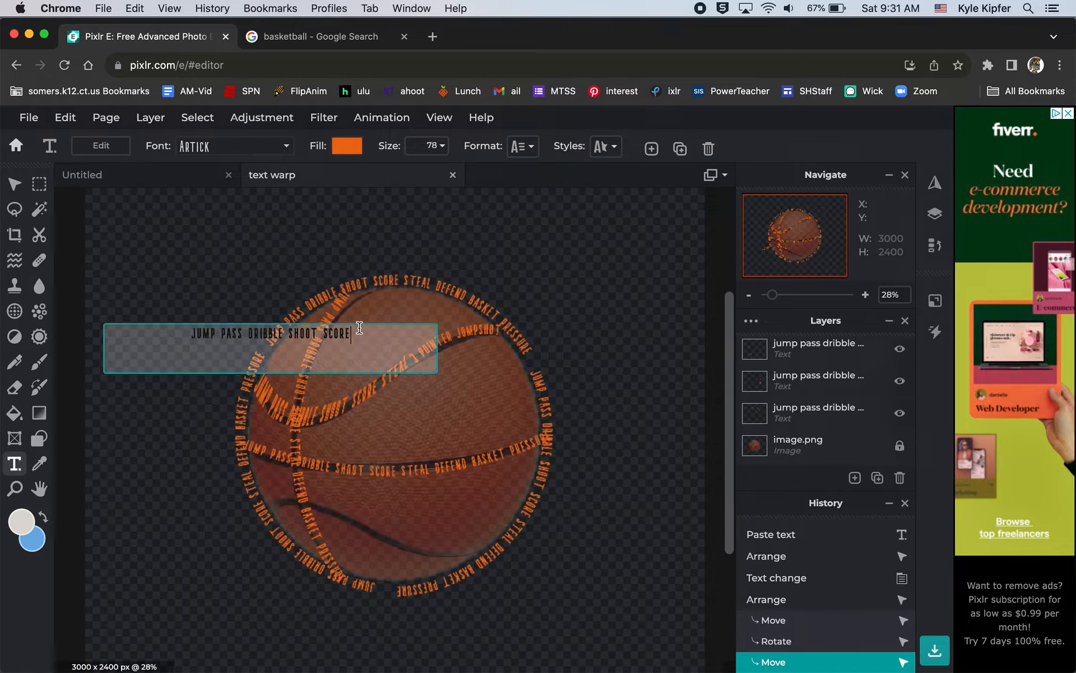
key("BackSpace")
key("BackSpace")
key("BackSpace")
key("BackSpace")
key("BackSpace")
key("BackSpace")
key("BackSpace")
key("BackSpace")
type("OT")
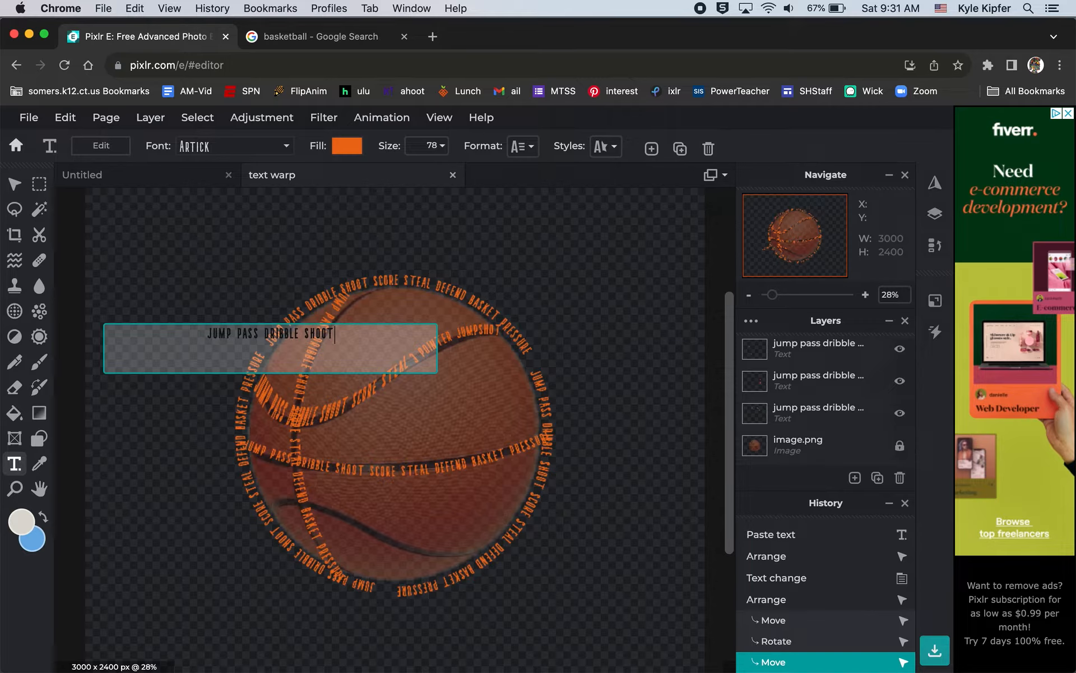
left_click(514, 230)
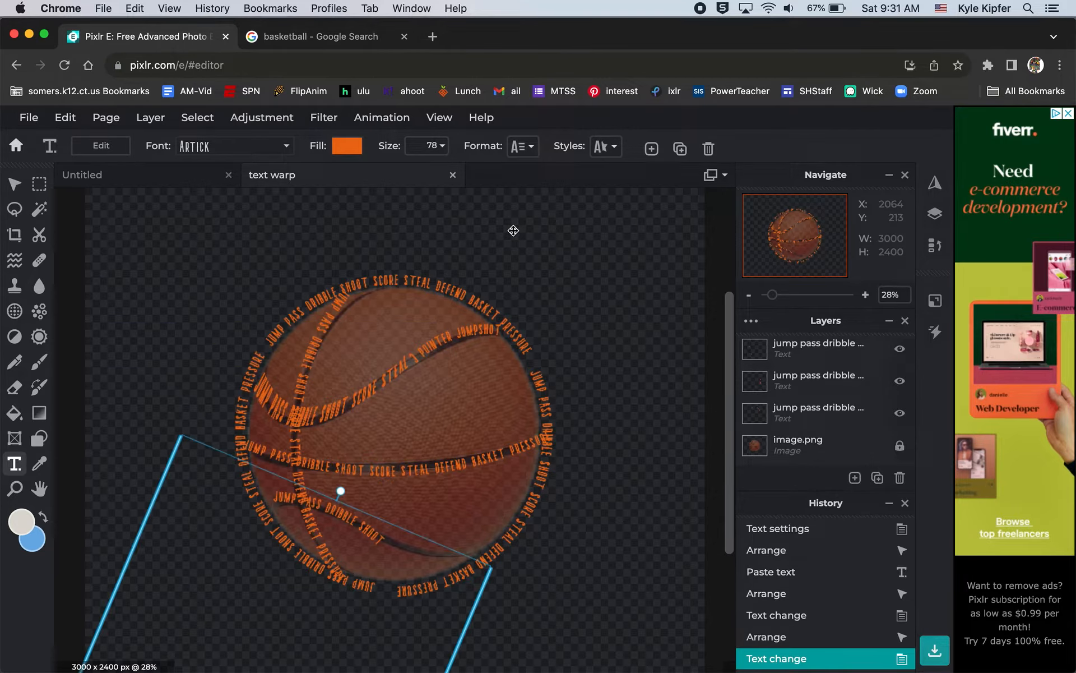
left_click_drag(343, 493, 333, 488)
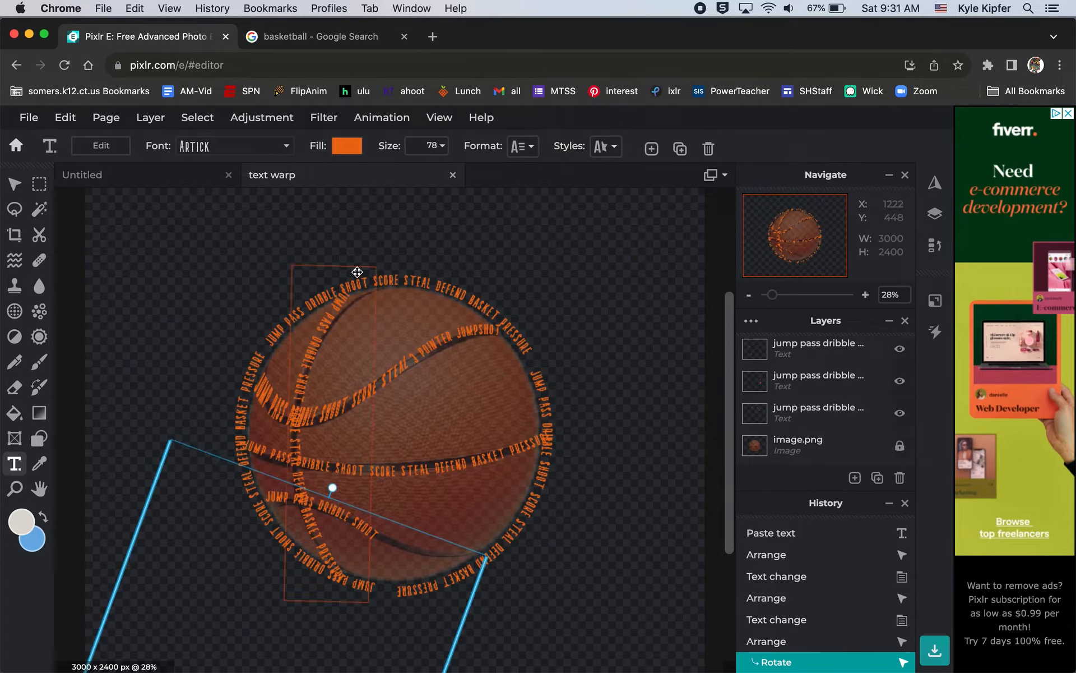
left_click(624, 304)
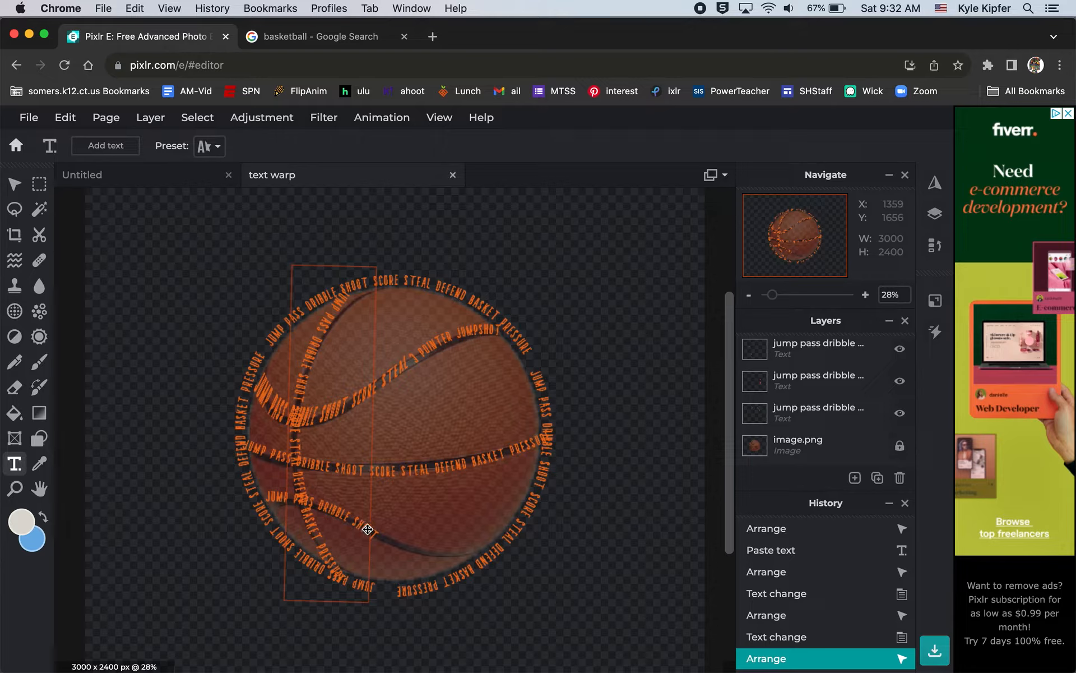
Step: Duplicate the "jump pass dribble shoot" seam text and move the copy toward the lower-right end of that seam
left_click(367, 530)
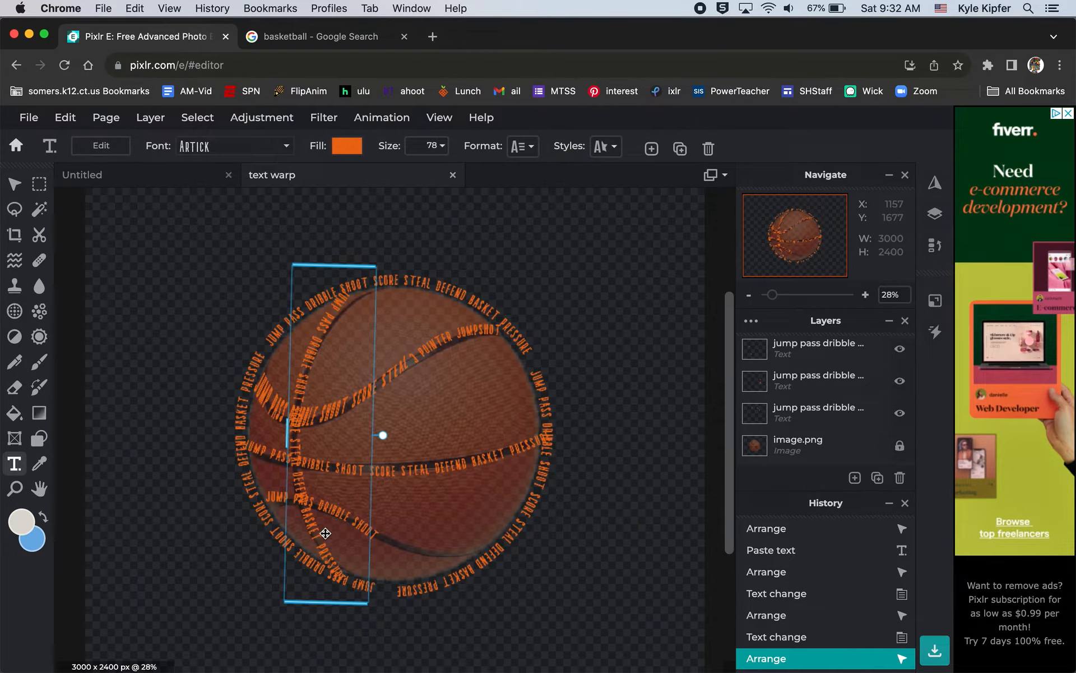
left_click(269, 502)
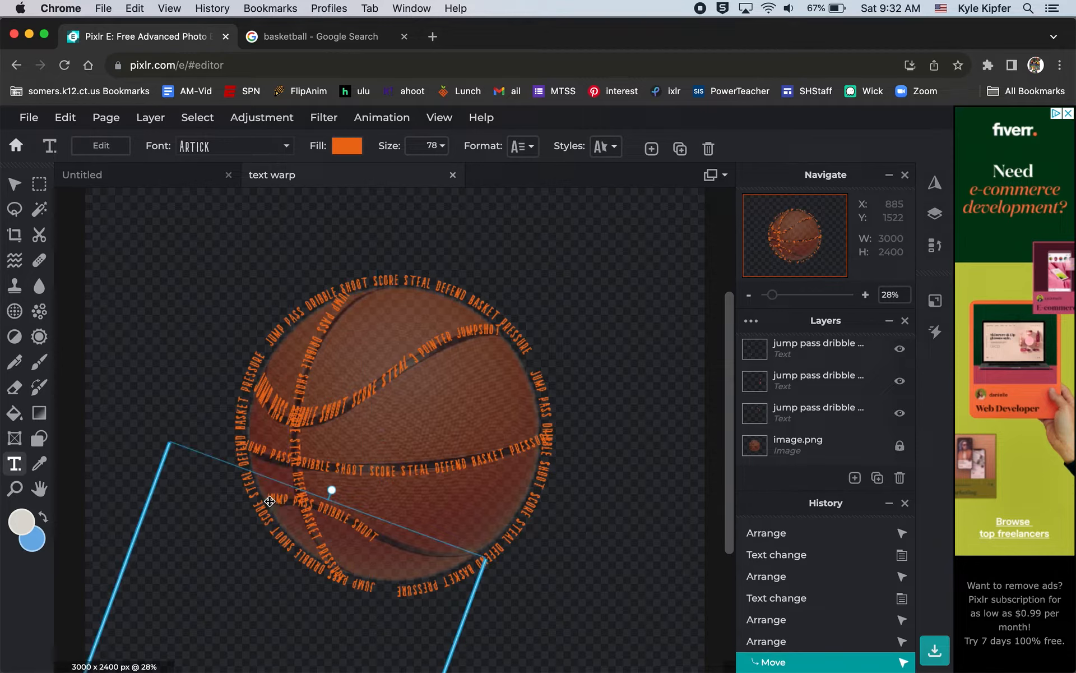
key("super+c")
key("super+v")
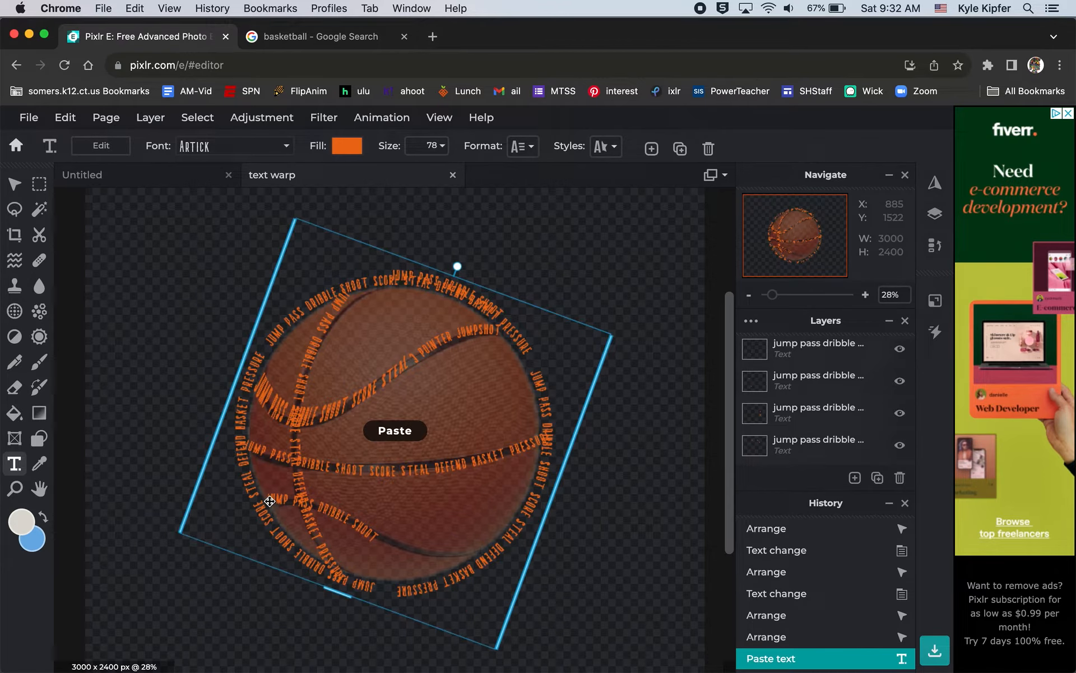
left_click_drag(456, 267, 432, 547)
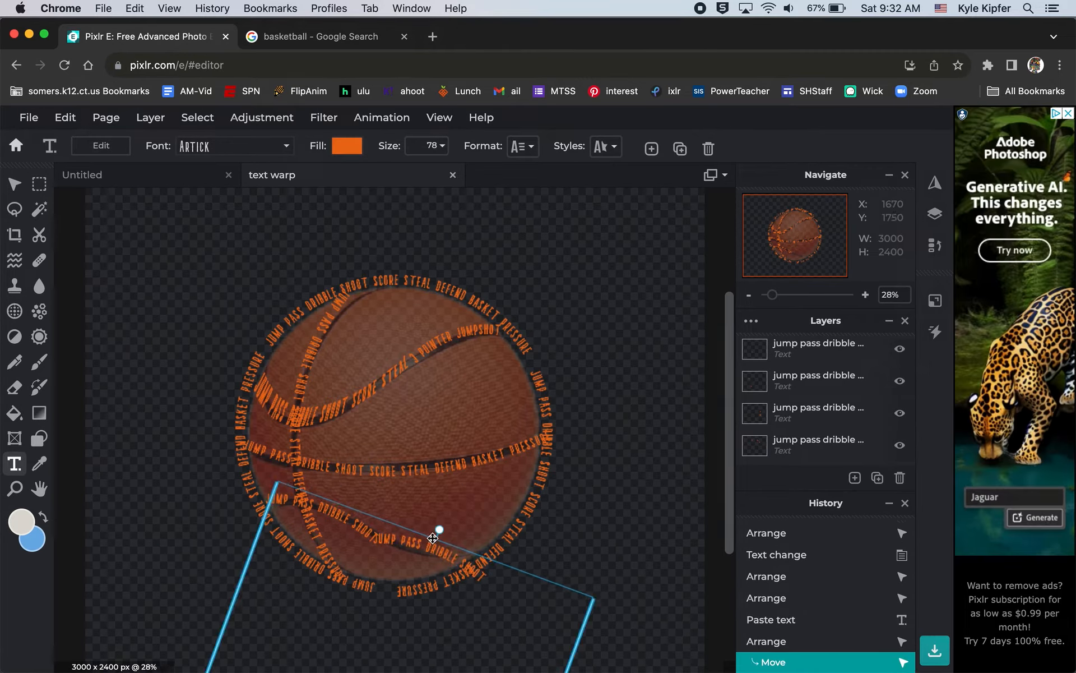
Step: Bend the duplicated "jump pass dribble shoot" text downward with an Arc curve of -100
left_click(616, 147)
left_click(552, 253)
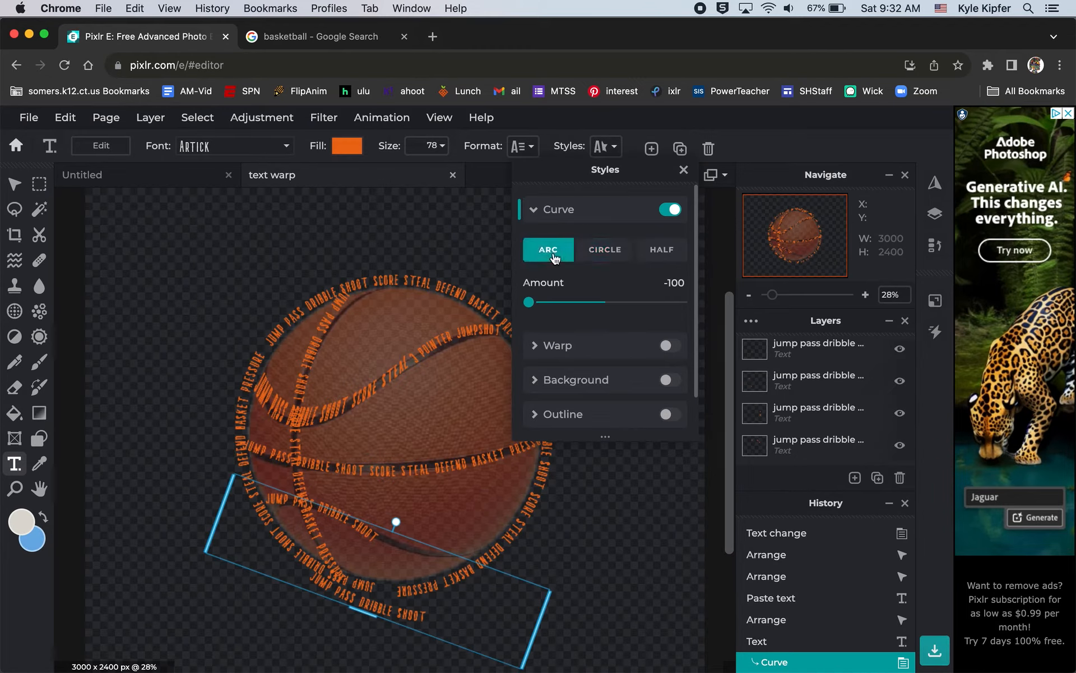
left_click_drag(536, 312, 786, 313)
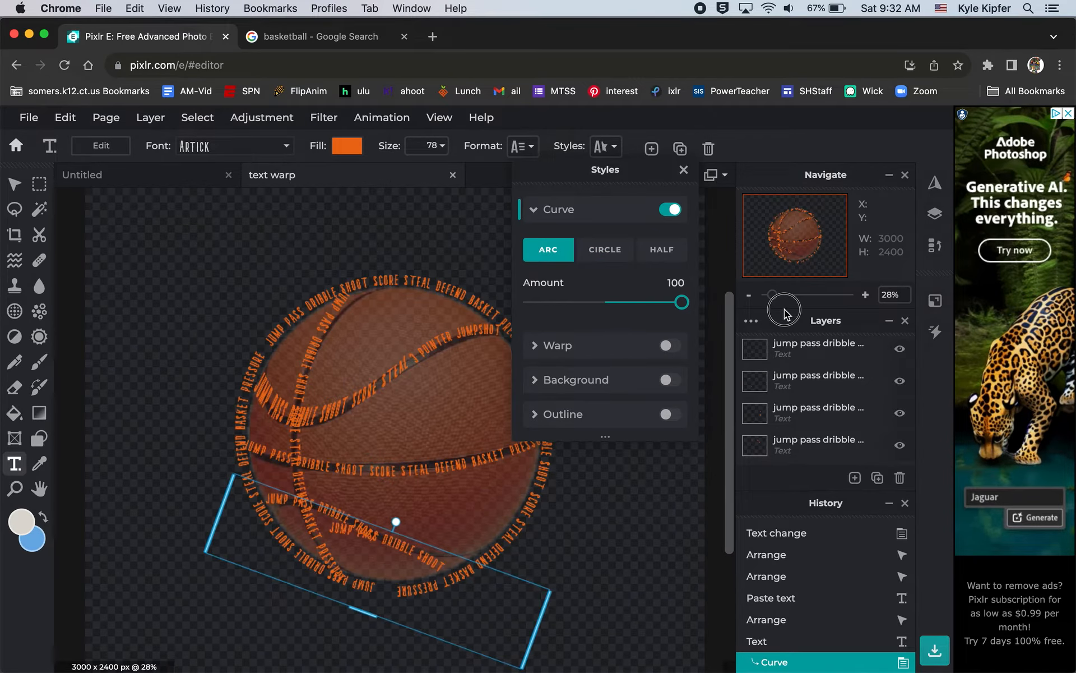
left_click_drag(644, 308, 507, 300)
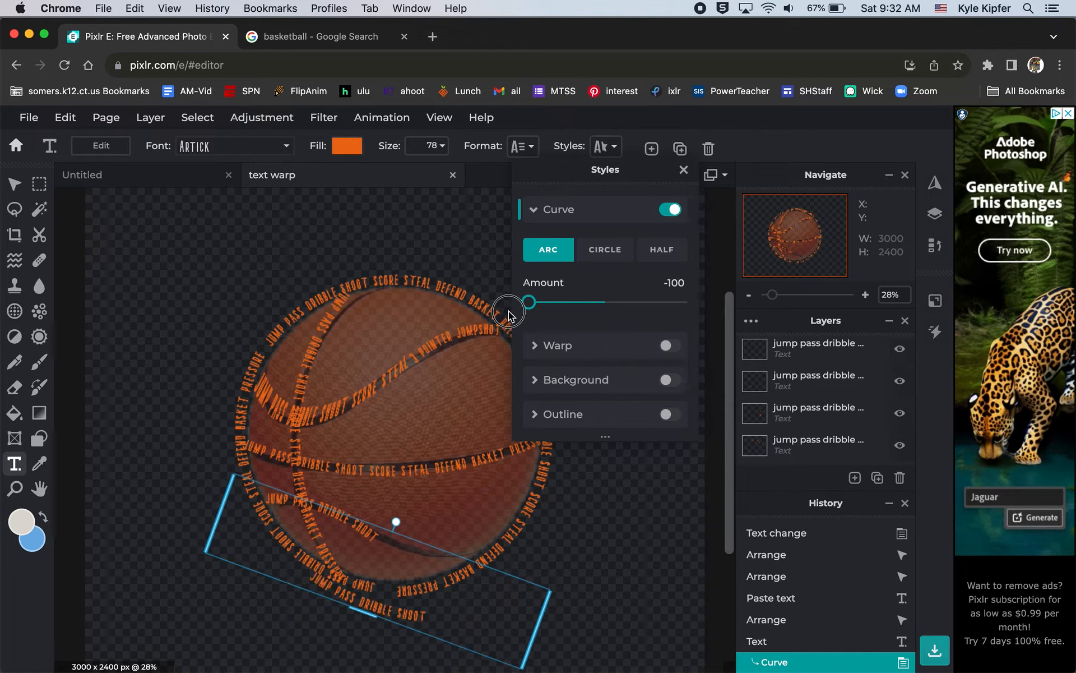
left_click(476, 313)
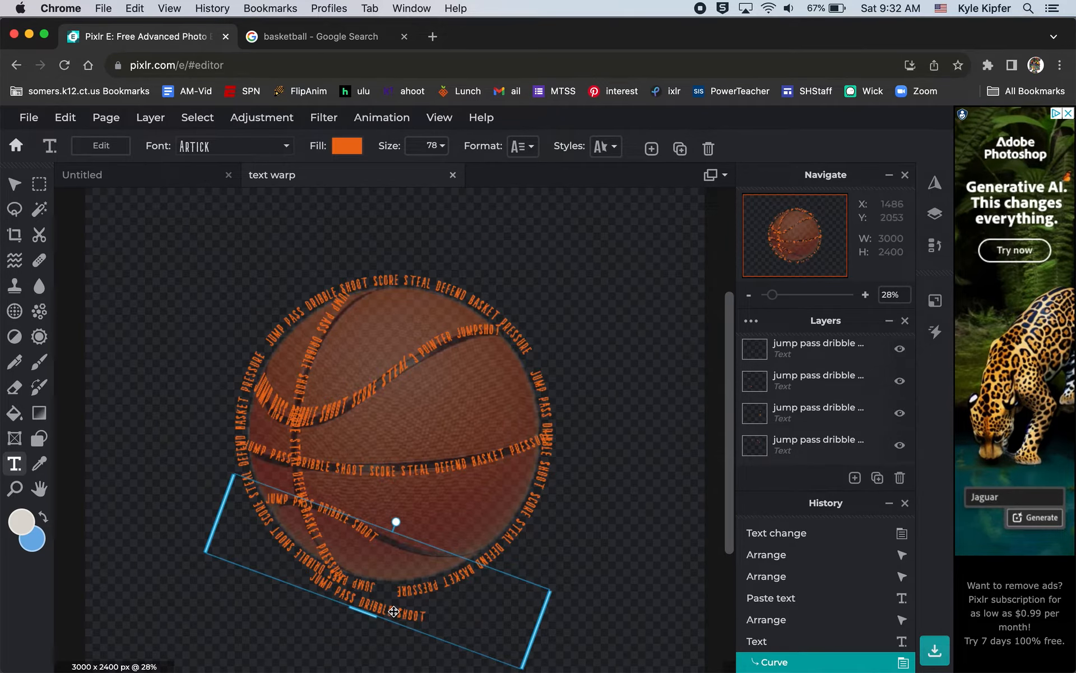
Step: Rotate the downward-curved copy counterclockwise until nearly level and position it directly after the first text along the lower seam
left_click_drag(421, 587, 465, 573)
left_click_drag(468, 485, 456, 480)
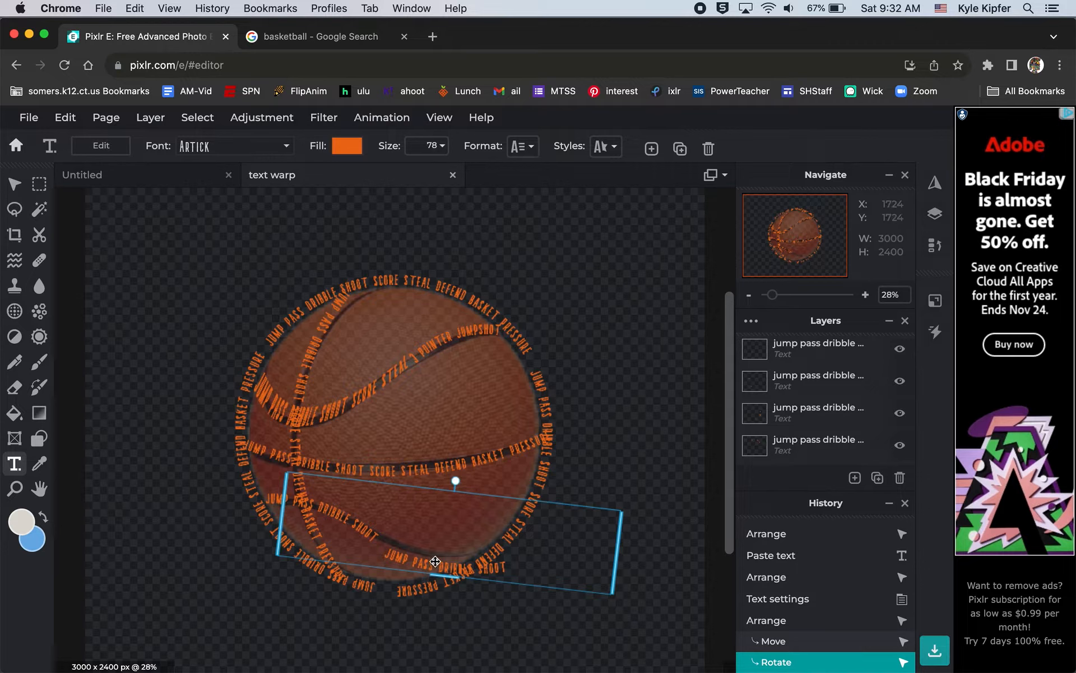
left_click_drag(430, 562, 422, 549)
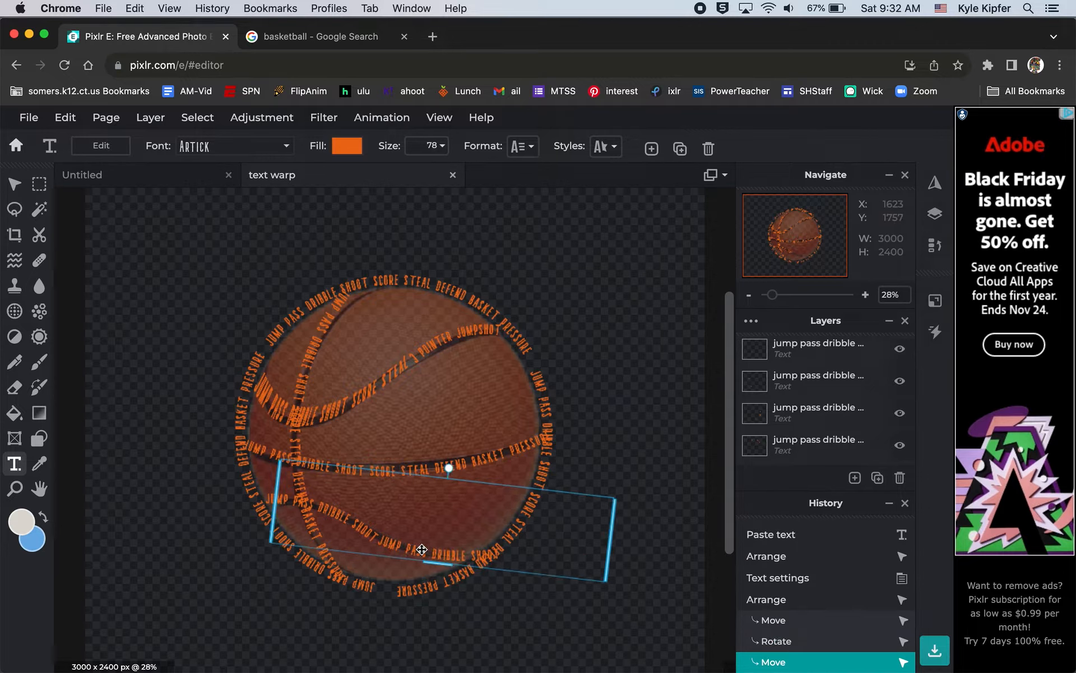
left_click(609, 290)
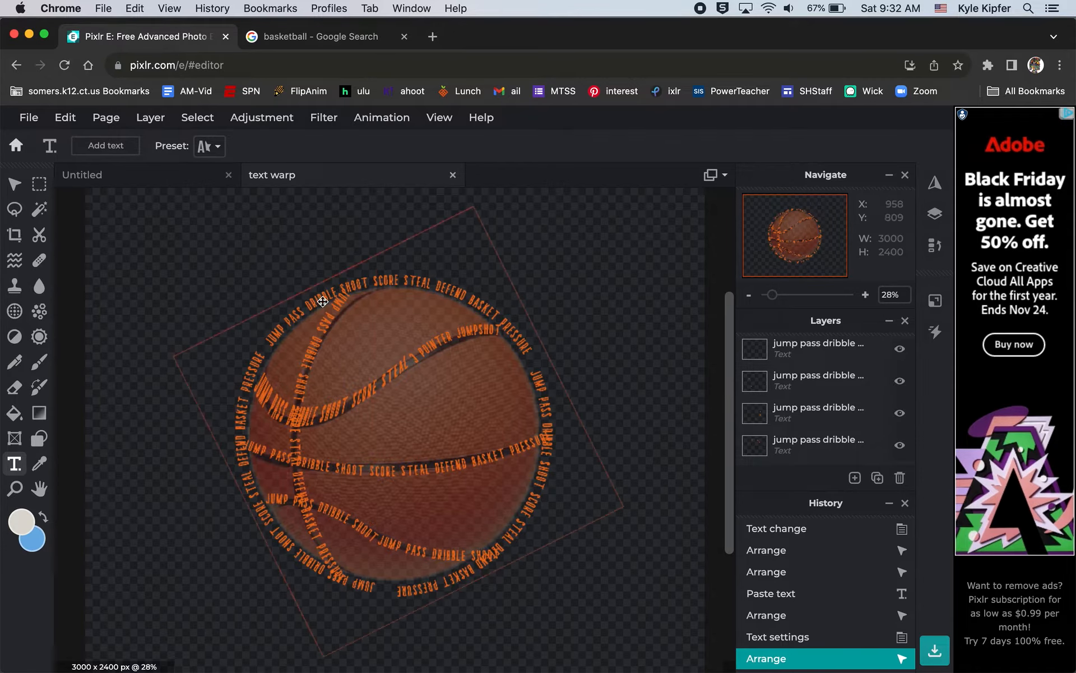
Step: Unlock, hide and delete the image.png basketball photo layer
scroll(822, 405, "down", 2)
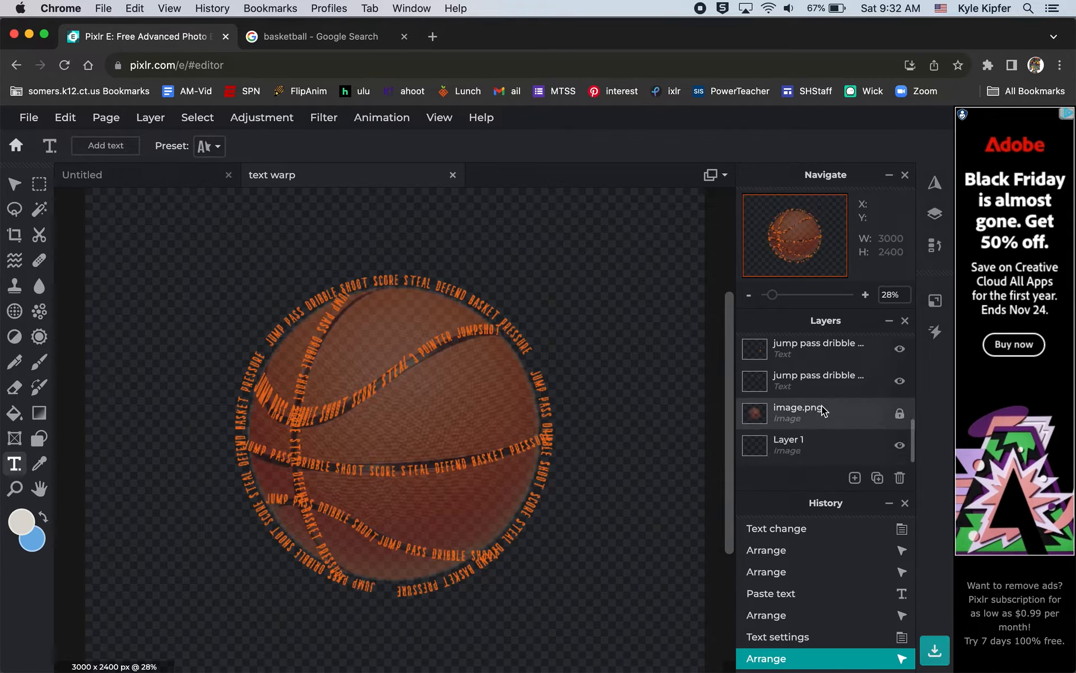
left_click(900, 415)
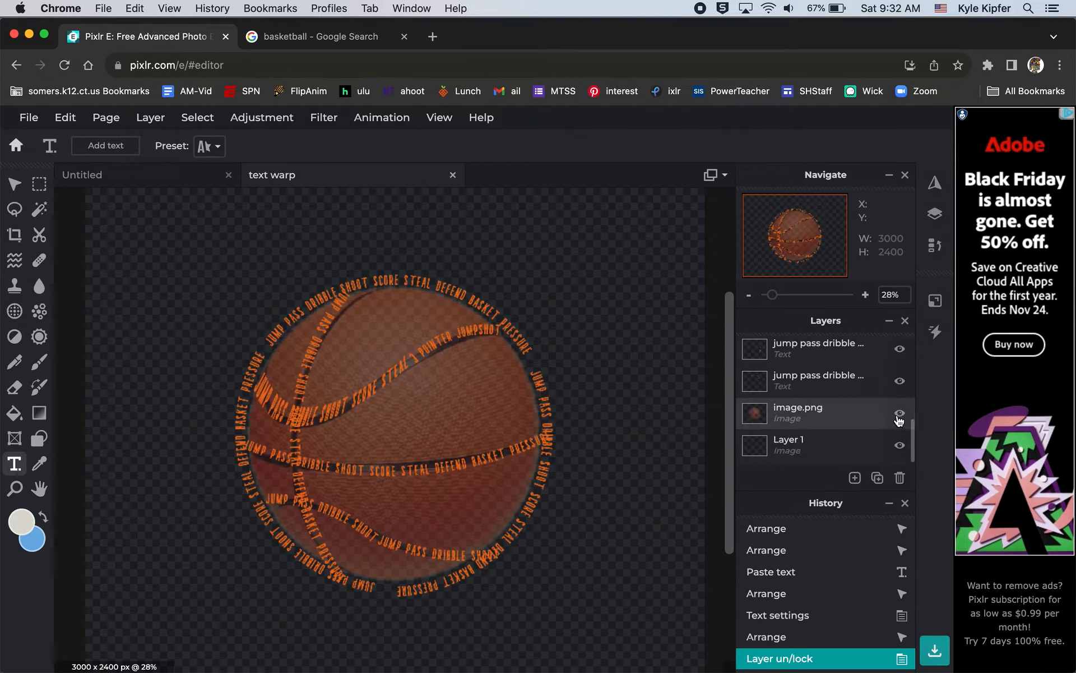
left_click(900, 415)
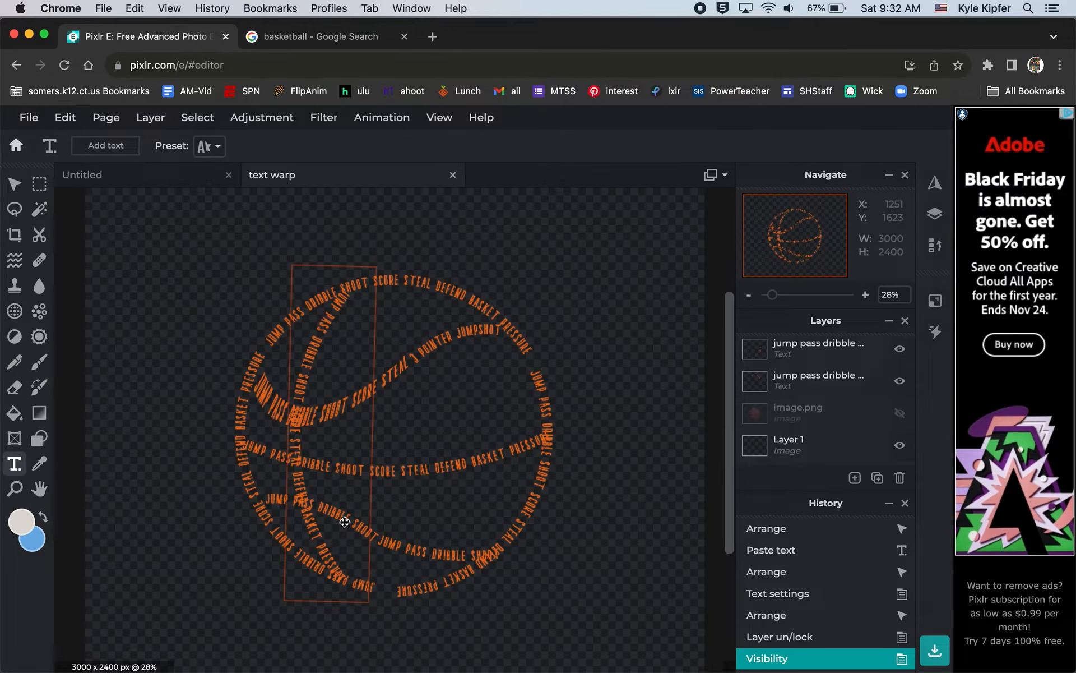
left_click(827, 415)
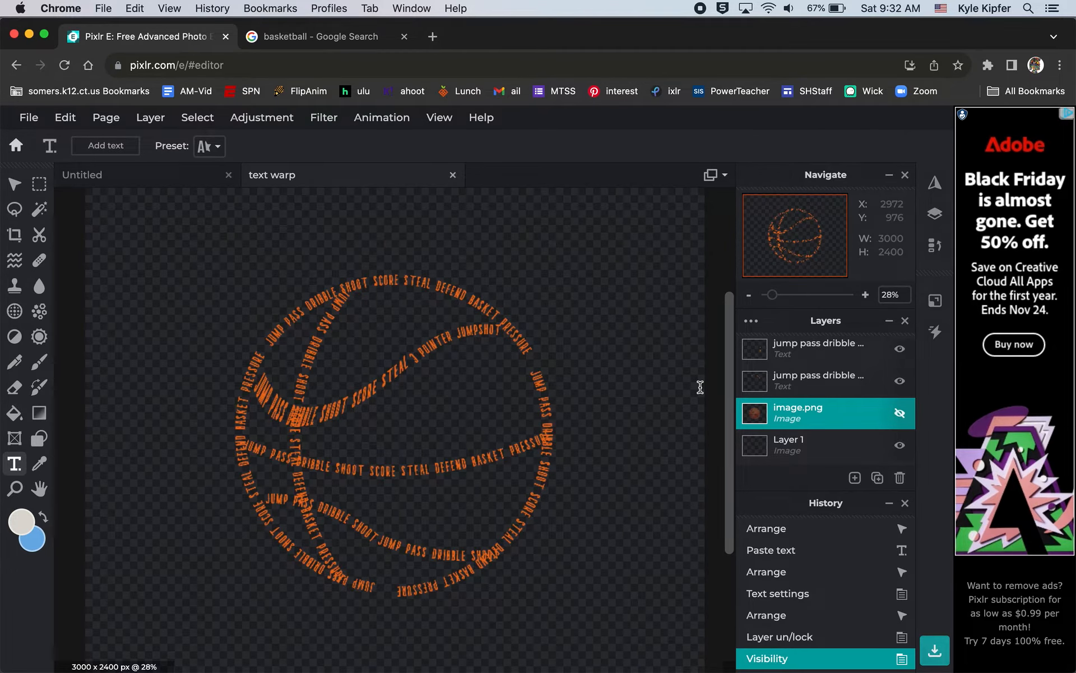
left_click(900, 479)
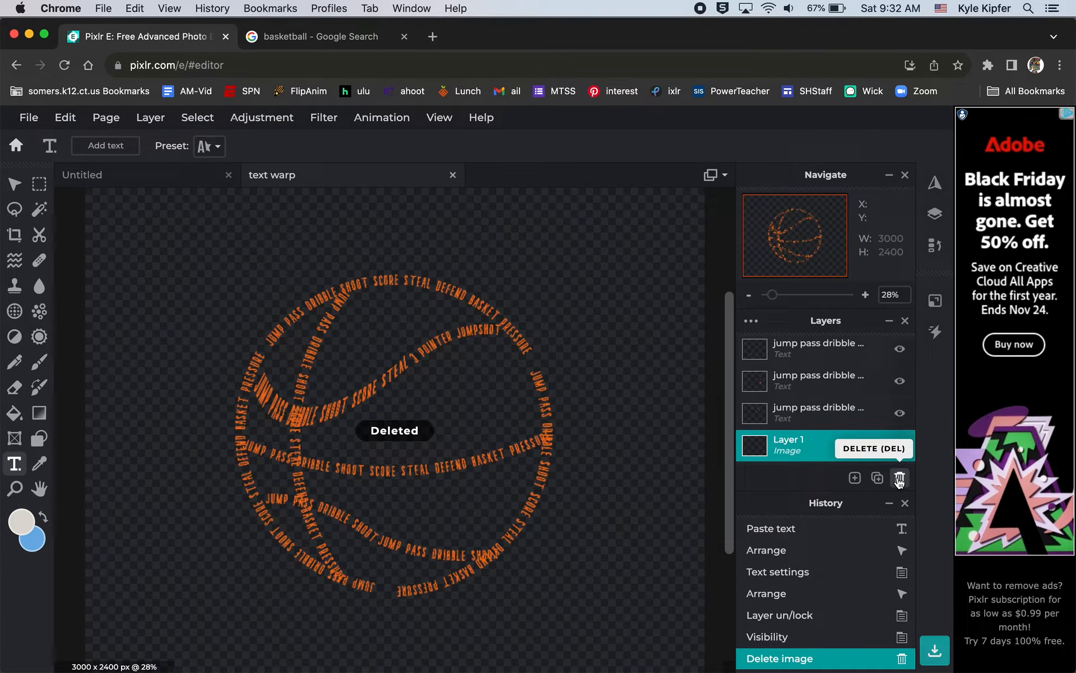
Step: Fill Layer 1 with a radial light-gray-to-blue gradient spreading from the word ball's left side toward the canvas's upper-right corner
left_click(39, 414)
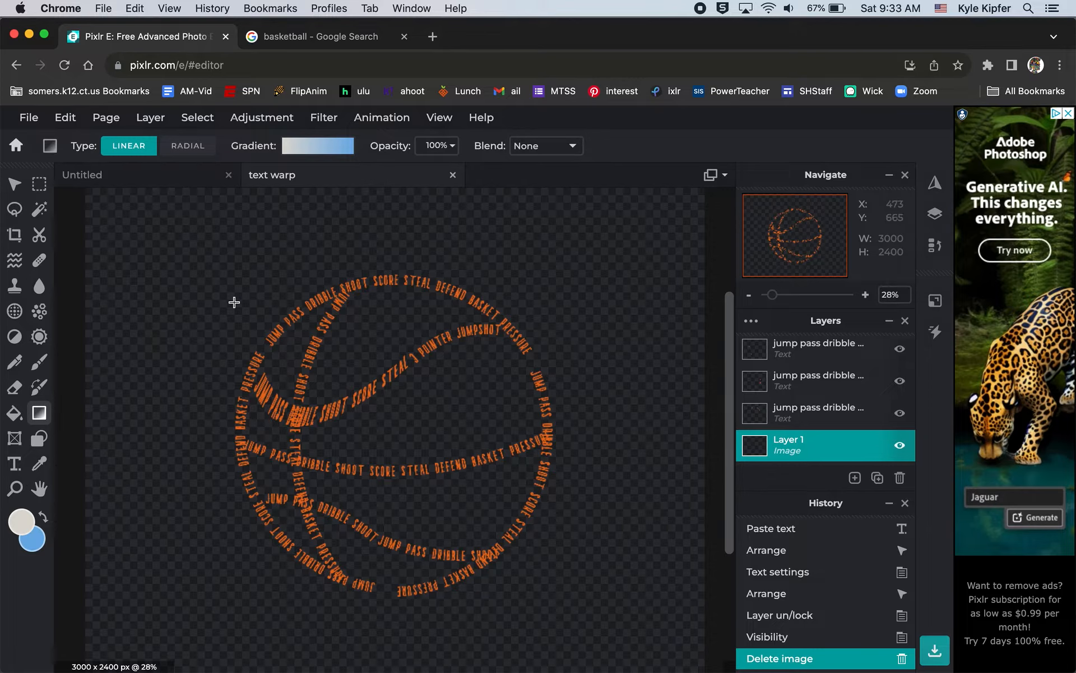
left_click(338, 148)
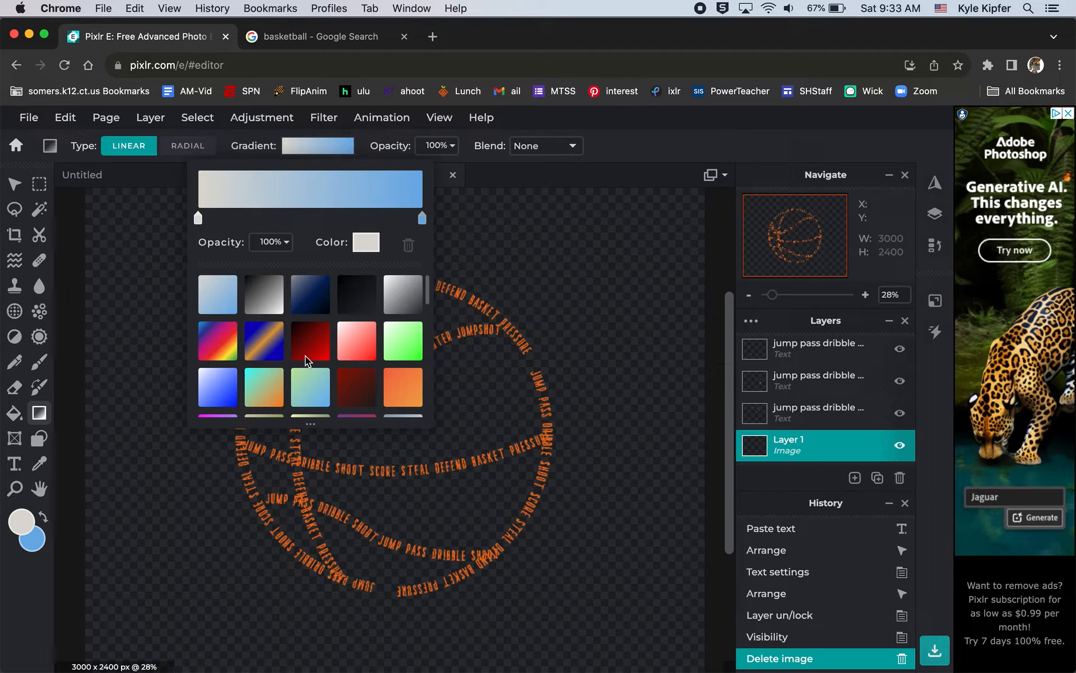
left_click(186, 153)
left_click(186, 147)
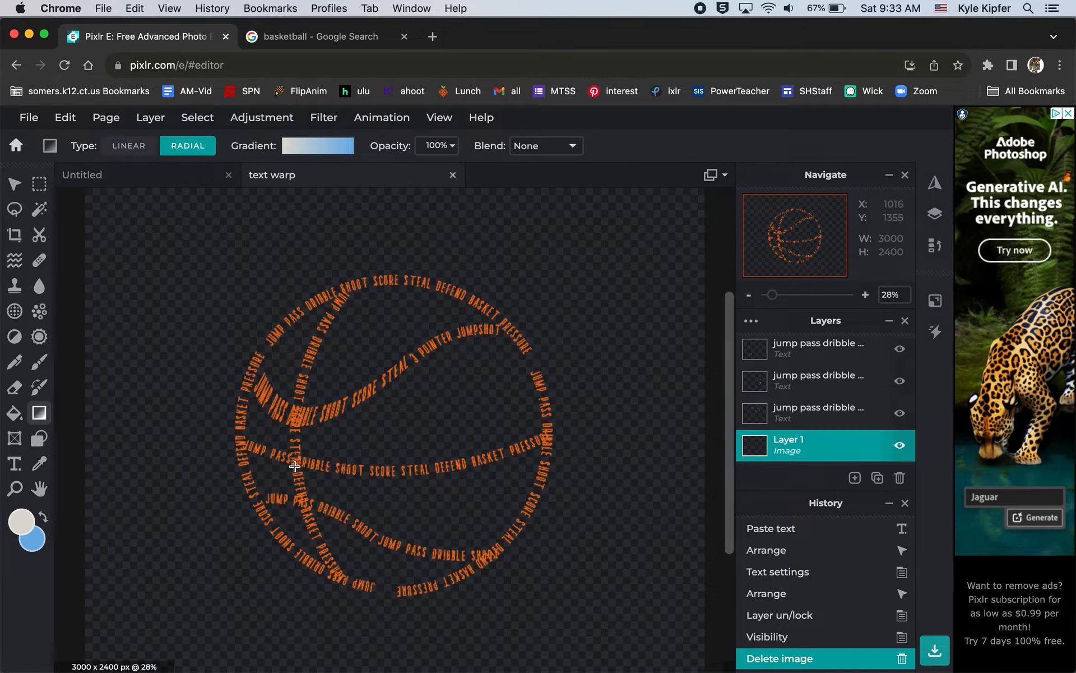
left_click_drag(295, 466, 626, 253)
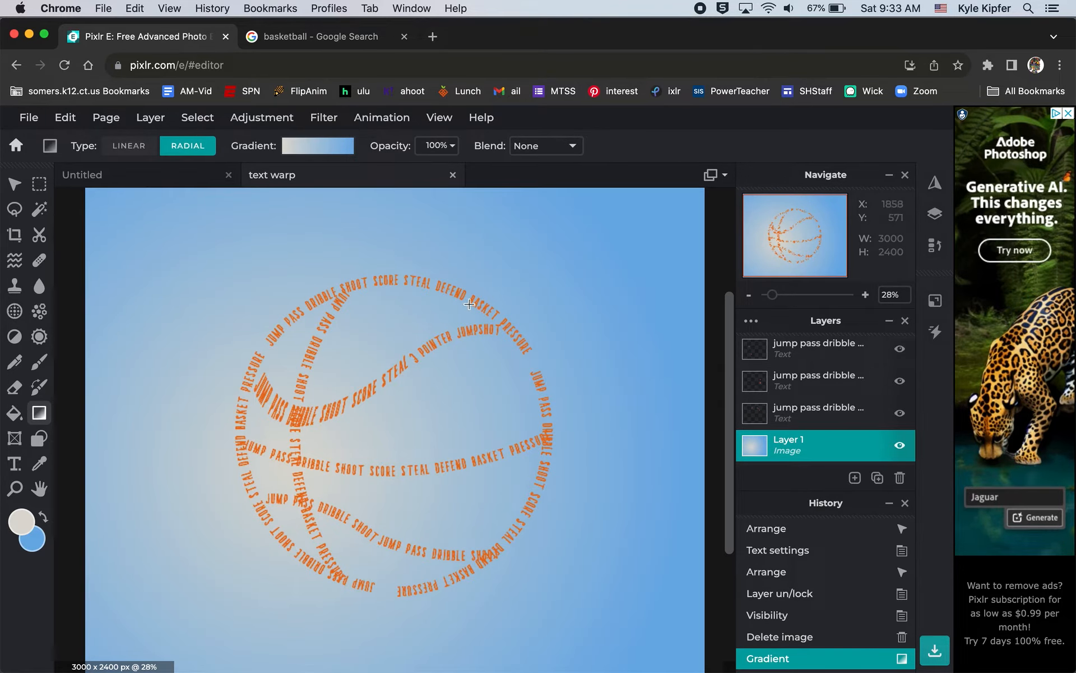
Step: Fill Layer 1 with a linear light-gray-to-blue gradient, trying it bottom to top before running it diagonally from upper left to lower right
left_click(313, 150)
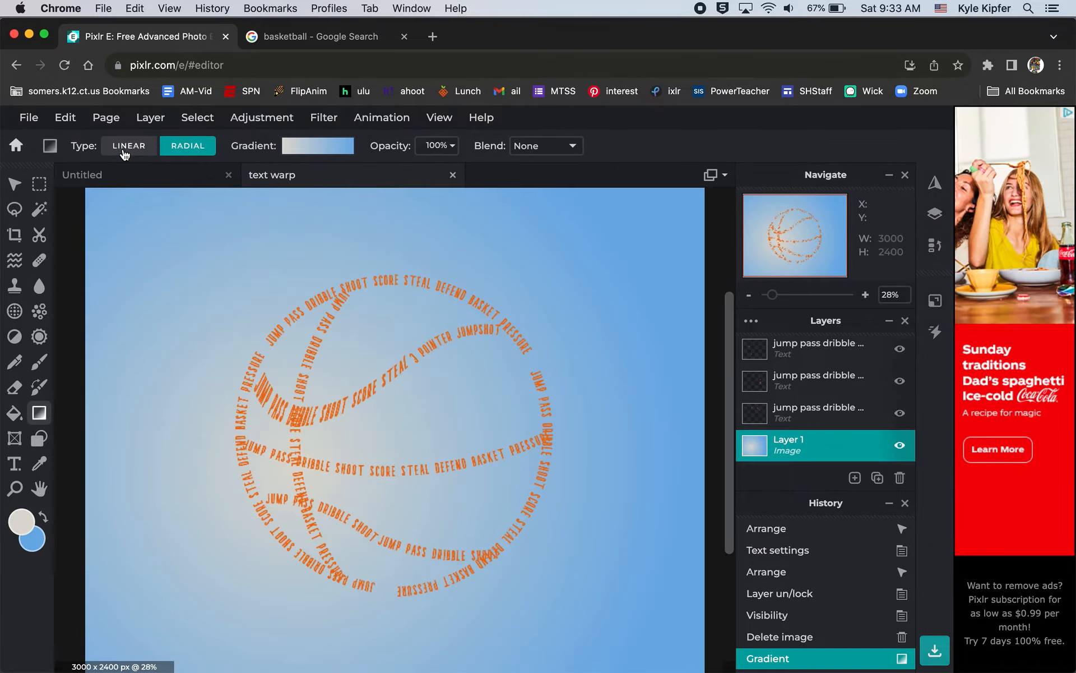
left_click(124, 150)
left_click_drag(366, 639, 375, 259)
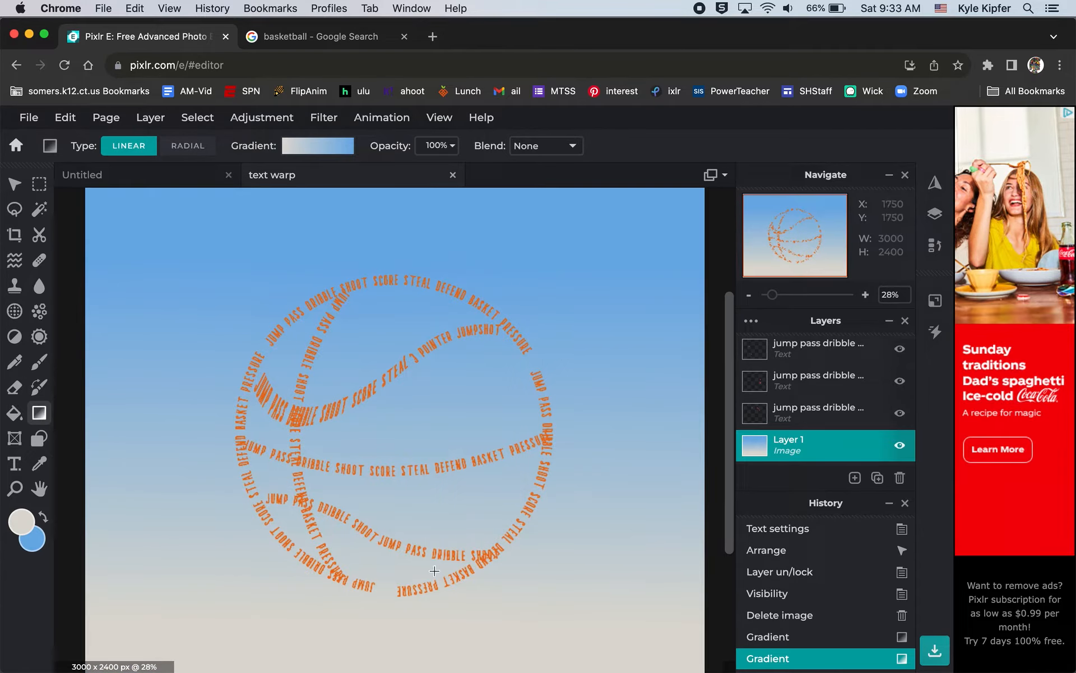
left_click_drag(135, 250, 605, 597)
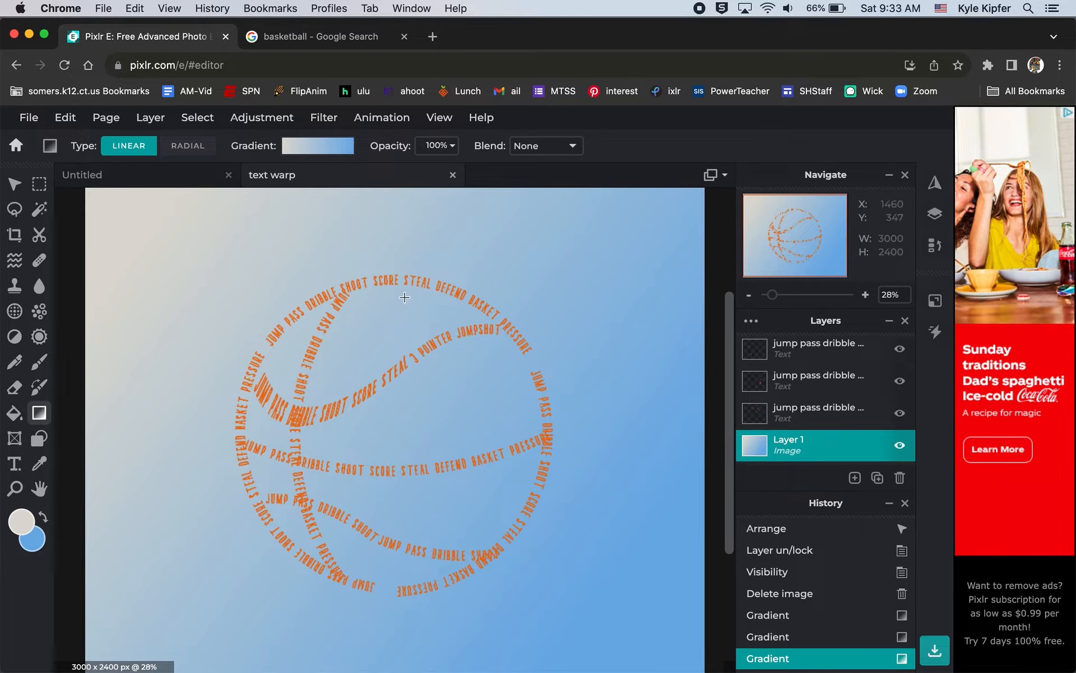
Step: Try the purple-to-teal, magenta-to-blue and purple-to-blue gradient presets, then settle on the gray-navy-black preset
left_click(329, 148)
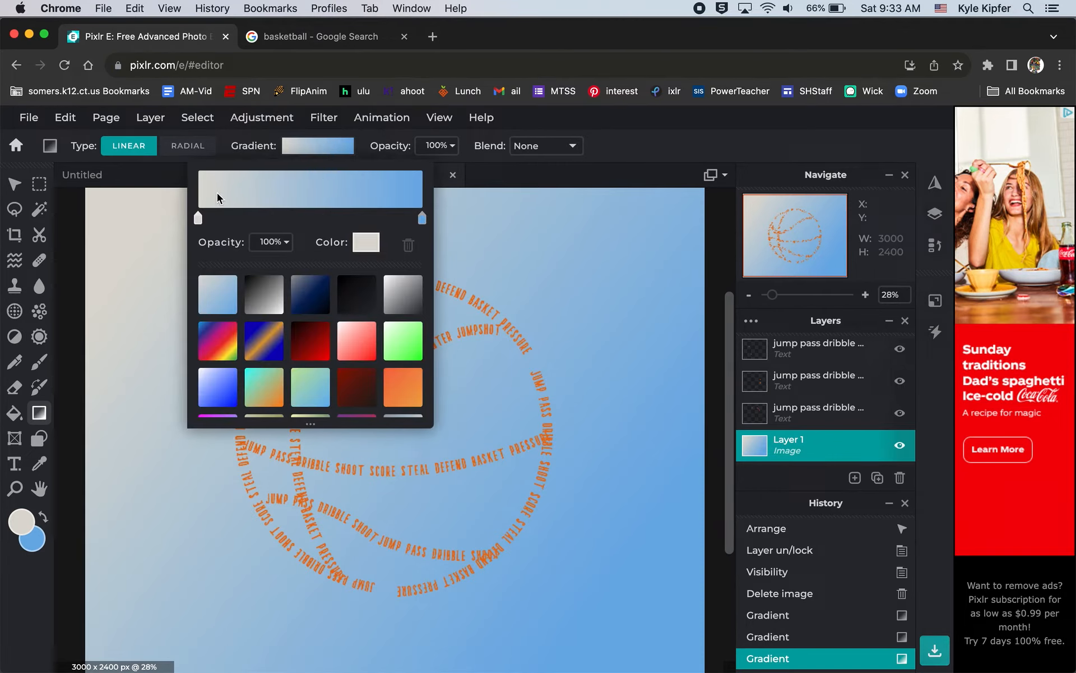
scroll(311, 334, "down", 1)
scroll(303, 331, "up", 1)
left_click(313, 292)
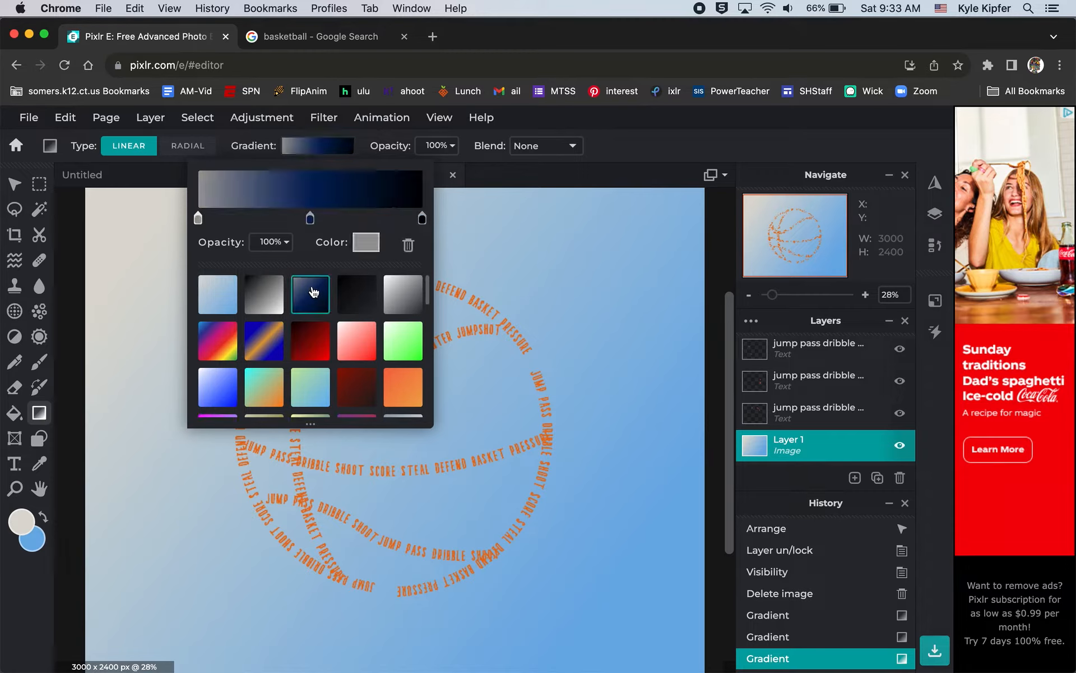
scroll(282, 326, "down", 3)
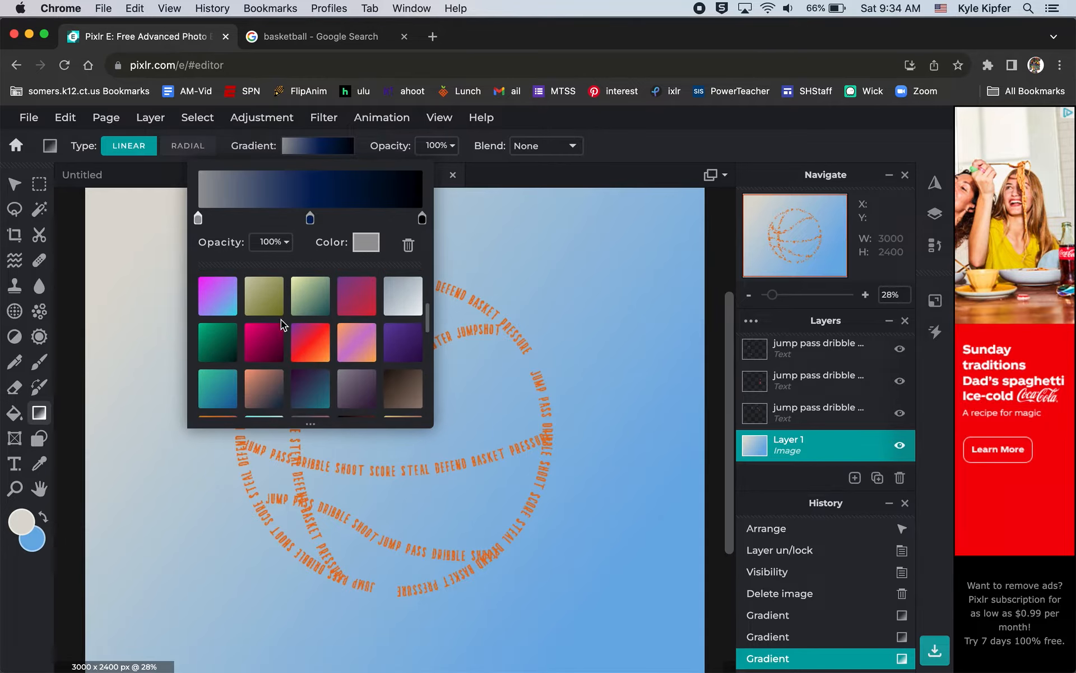
scroll(281, 319, "down", 1)
scroll(310, 340, "down", 10)
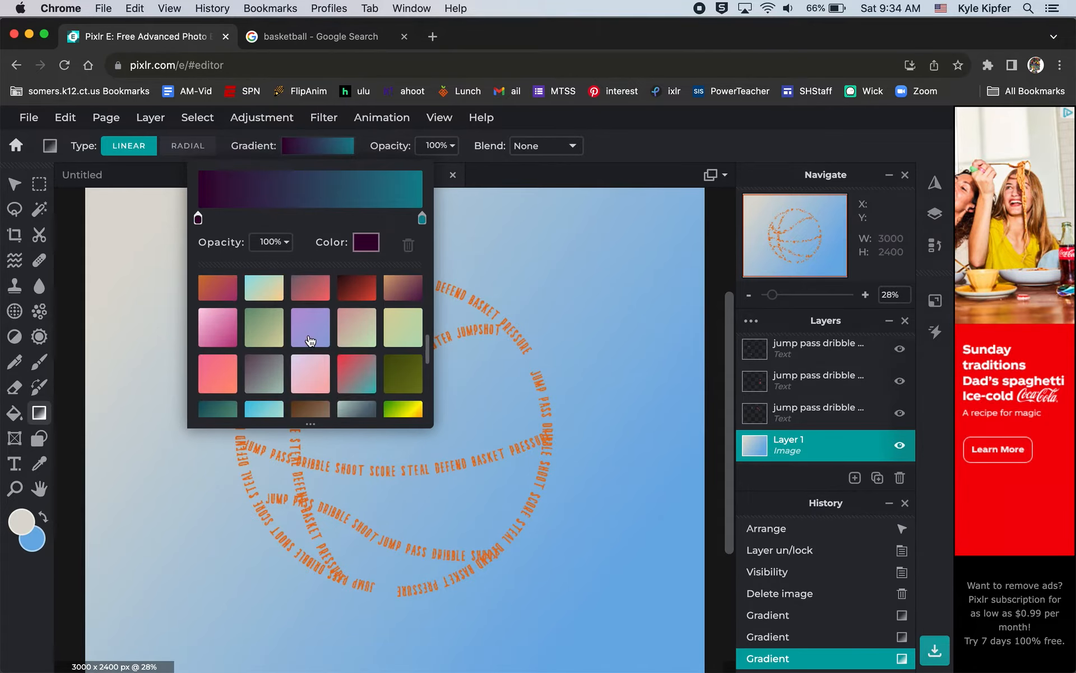
scroll(310, 340, "down", 3)
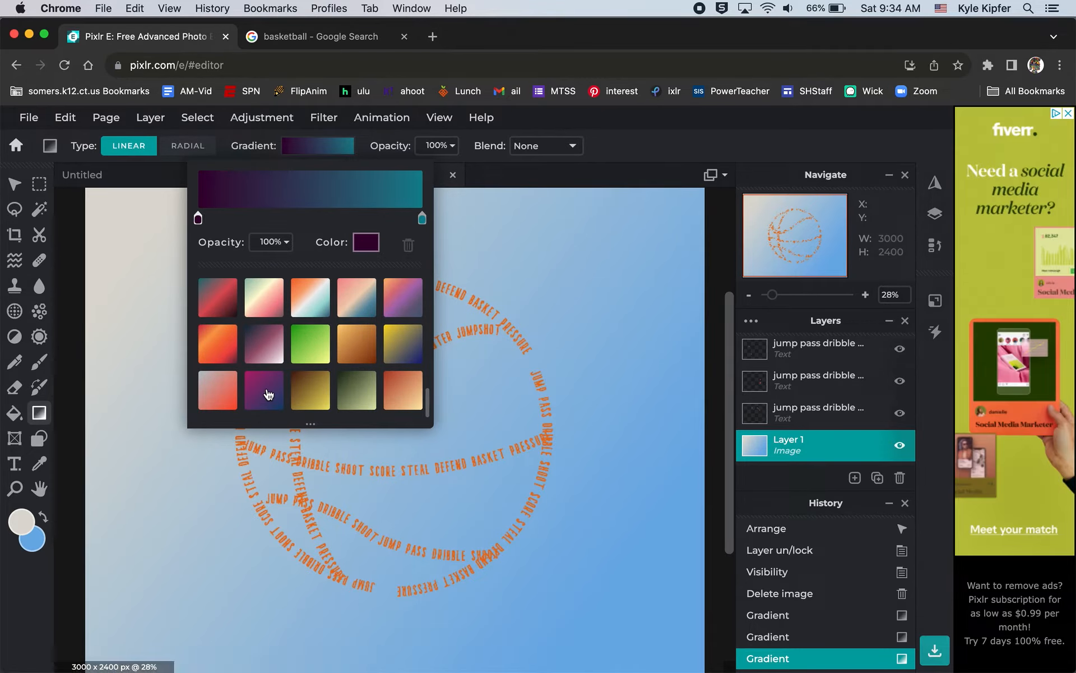
left_click(269, 395)
scroll(328, 336, "up", 1)
scroll(330, 335, "up", 2)
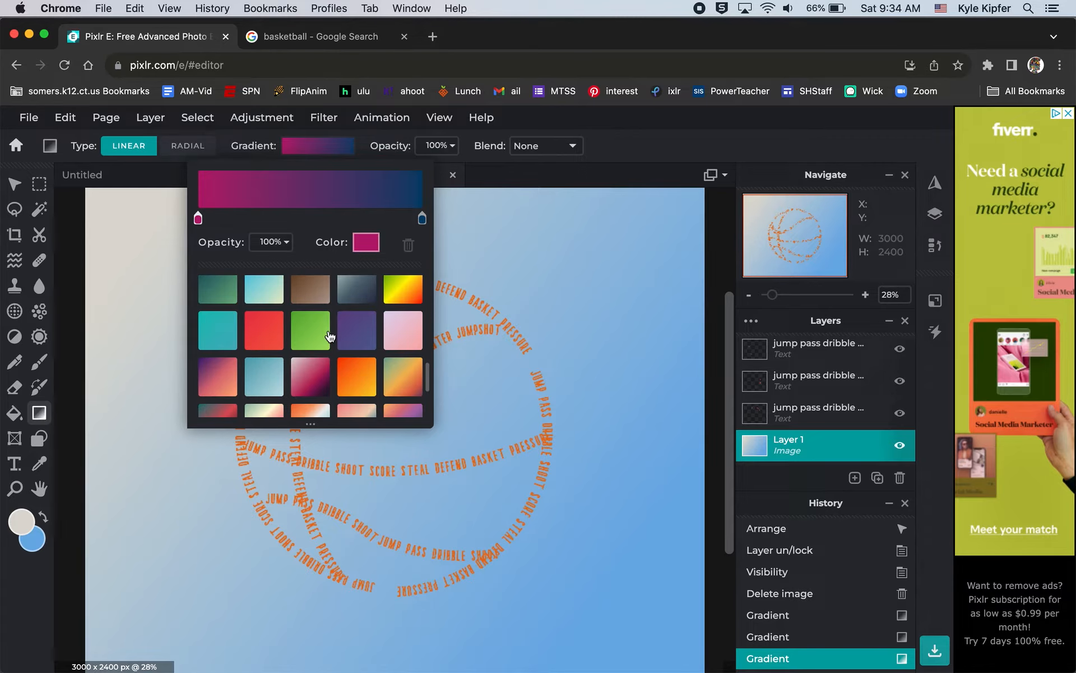
left_click(362, 331)
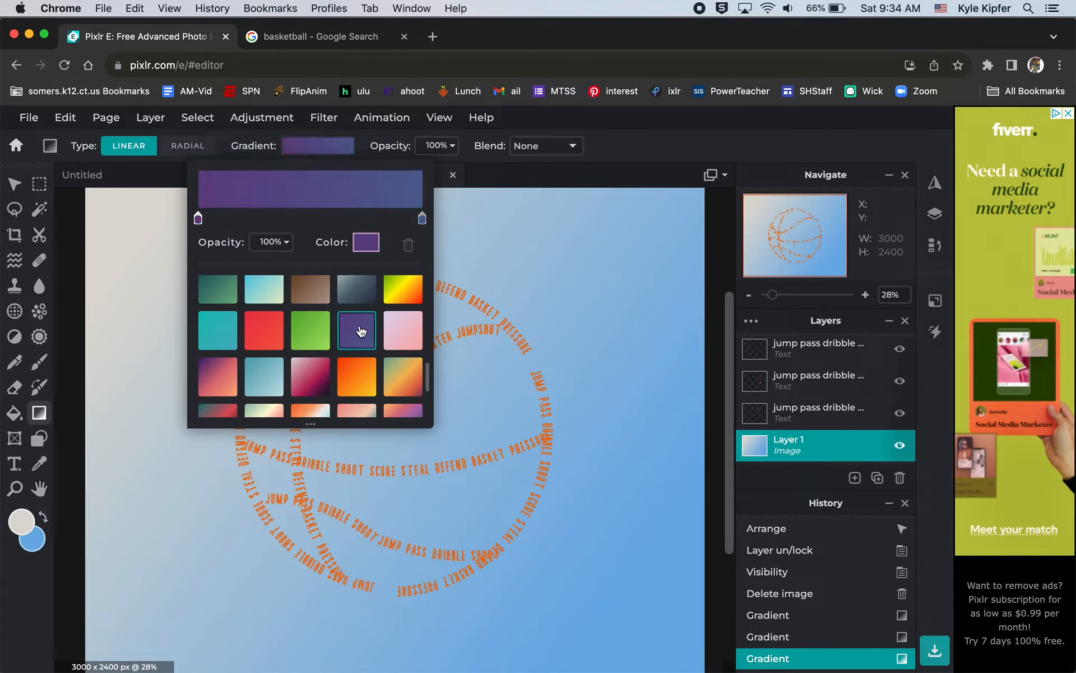
scroll(362, 331, "up", 5)
scroll(361, 331, "up", 5)
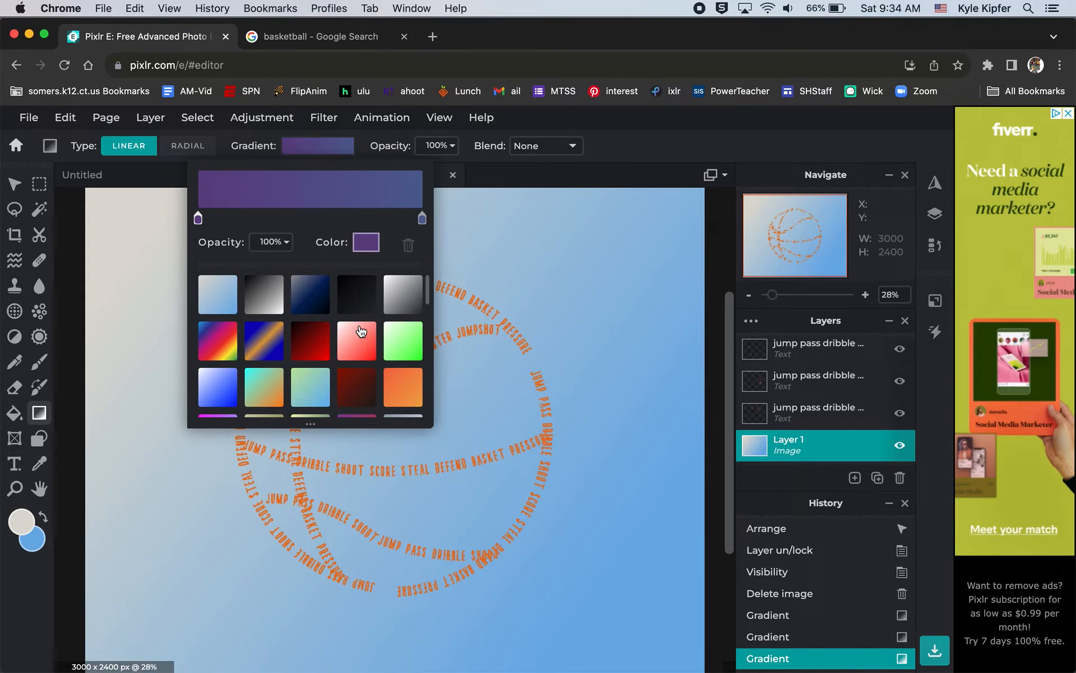
left_click(311, 286)
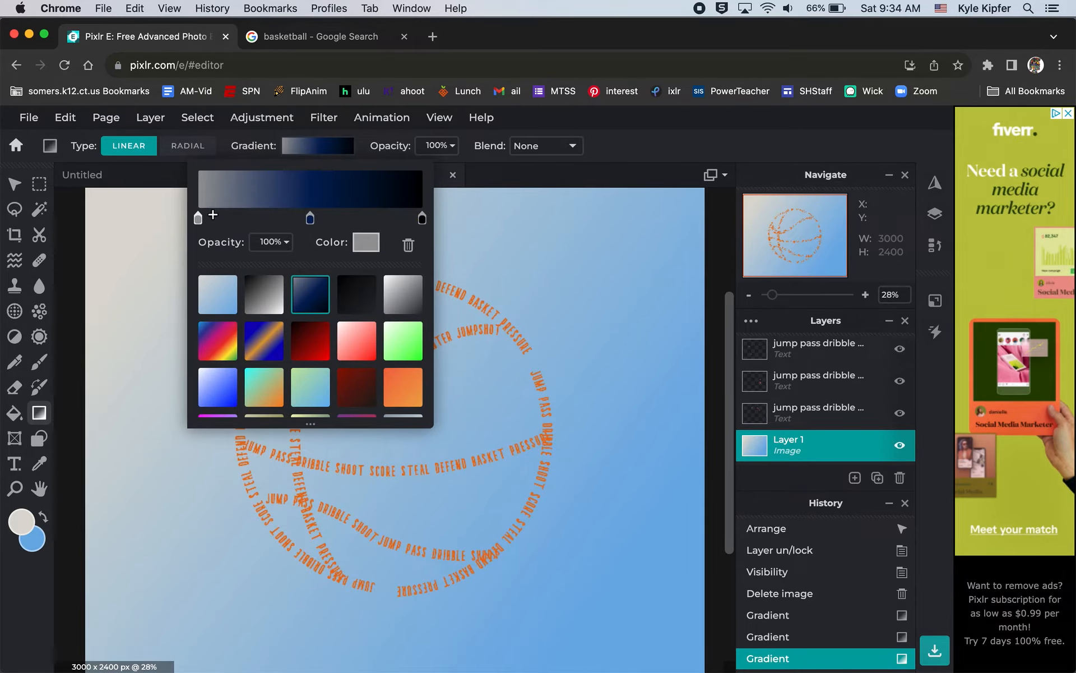
Step: Fill Layer 1 with a radial gray-navy-black gradient, trying different centers before spreading it from the canvas's upper-right corner to the lower left
left_click(189, 146)
left_click(188, 145)
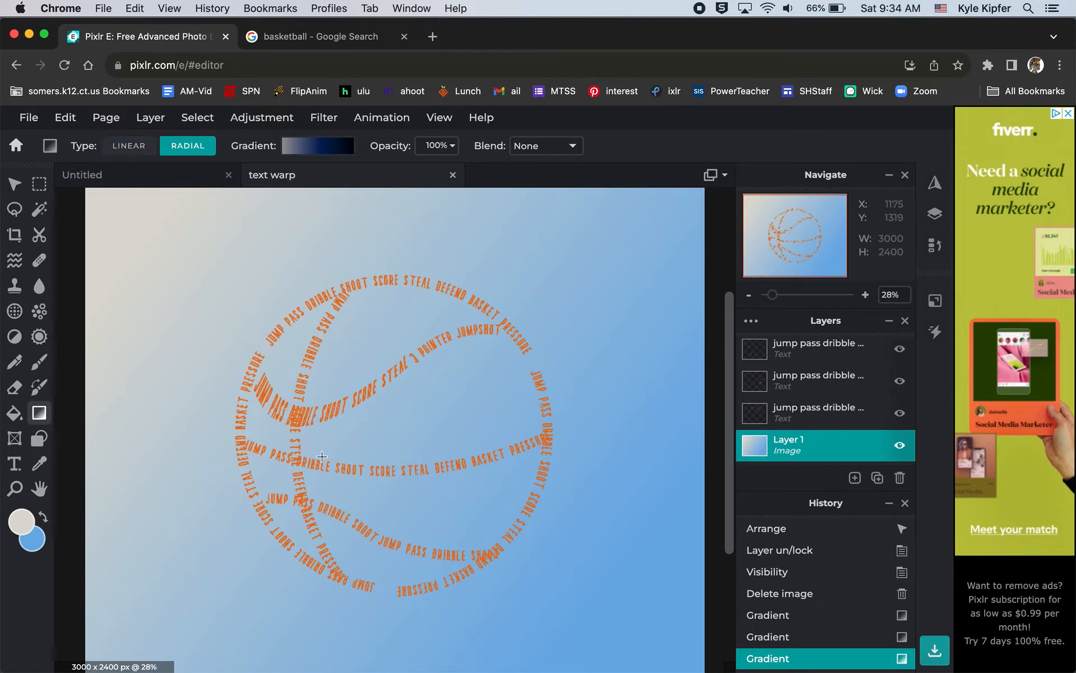
left_click_drag(307, 464, 665, 227)
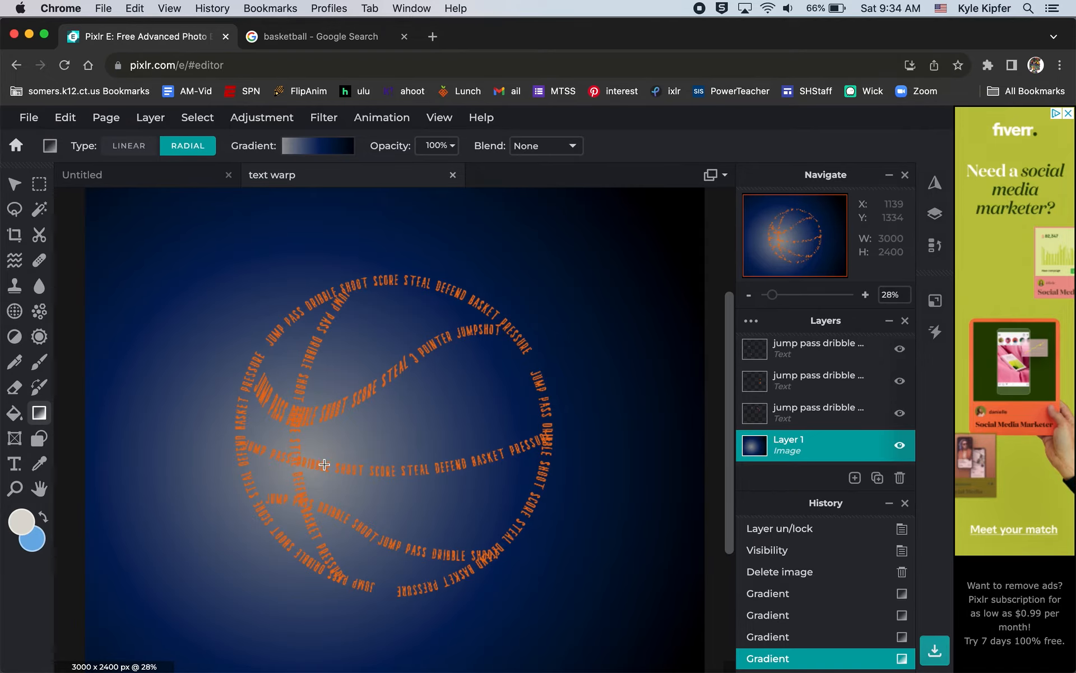
left_click_drag(490, 348, 139, 589)
left_click_drag(625, 233, 169, 586)
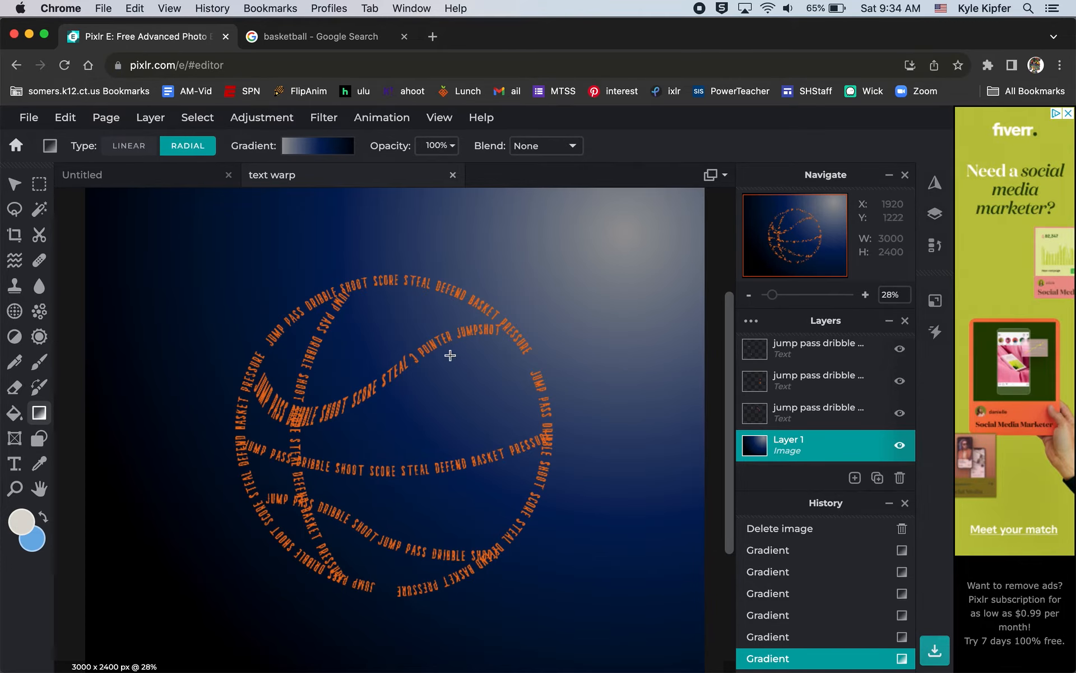
scroll(481, 437, "down", 3)
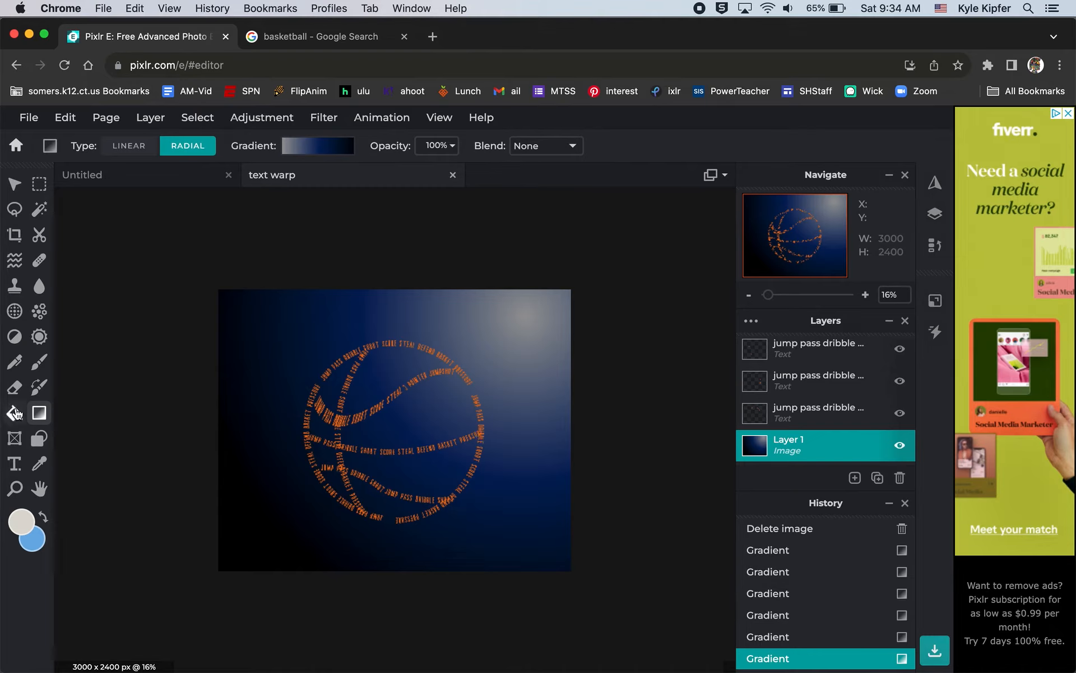
left_click(15, 413)
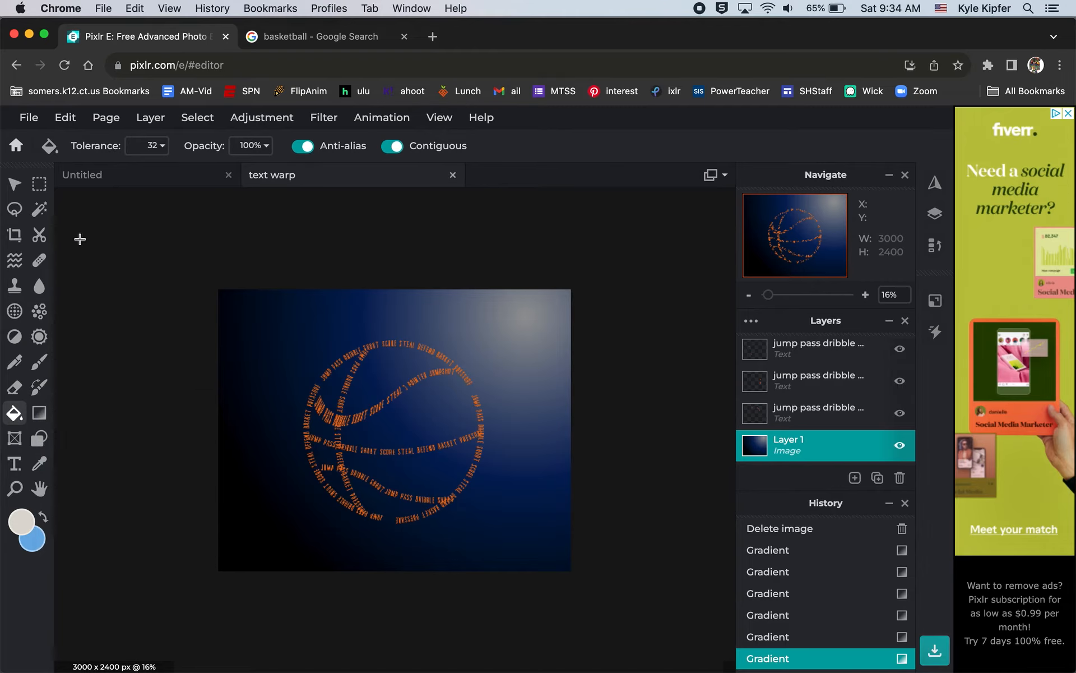
left_click(39, 412)
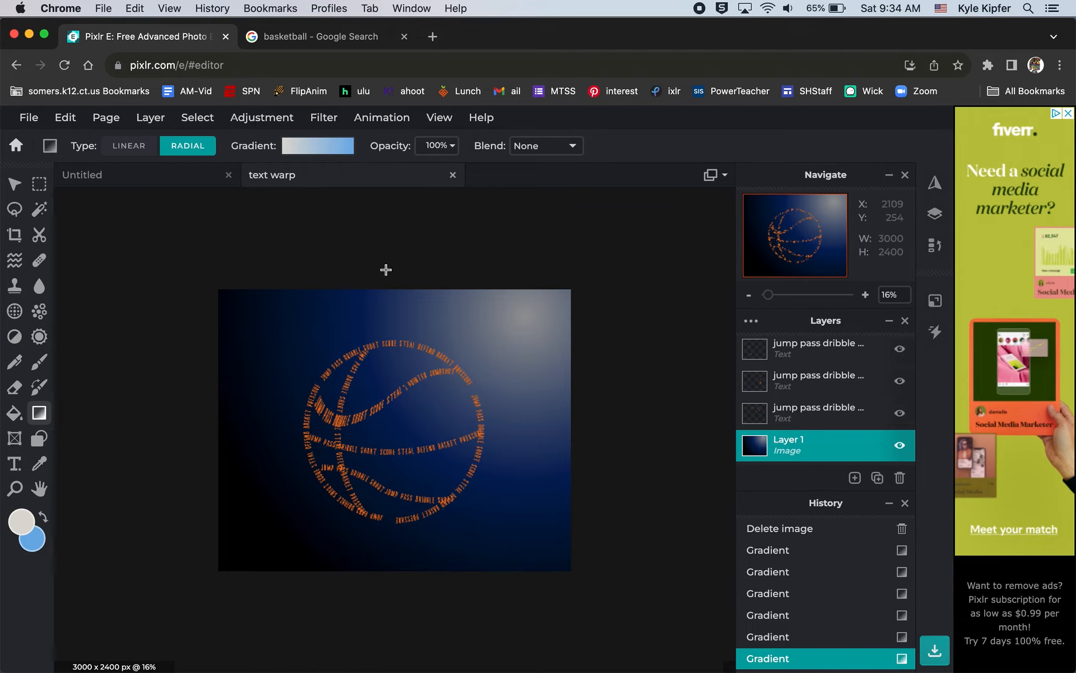
Step: Hide Layer 1 and merge all the visible basketball text layers into a single layer
left_click(15, 184)
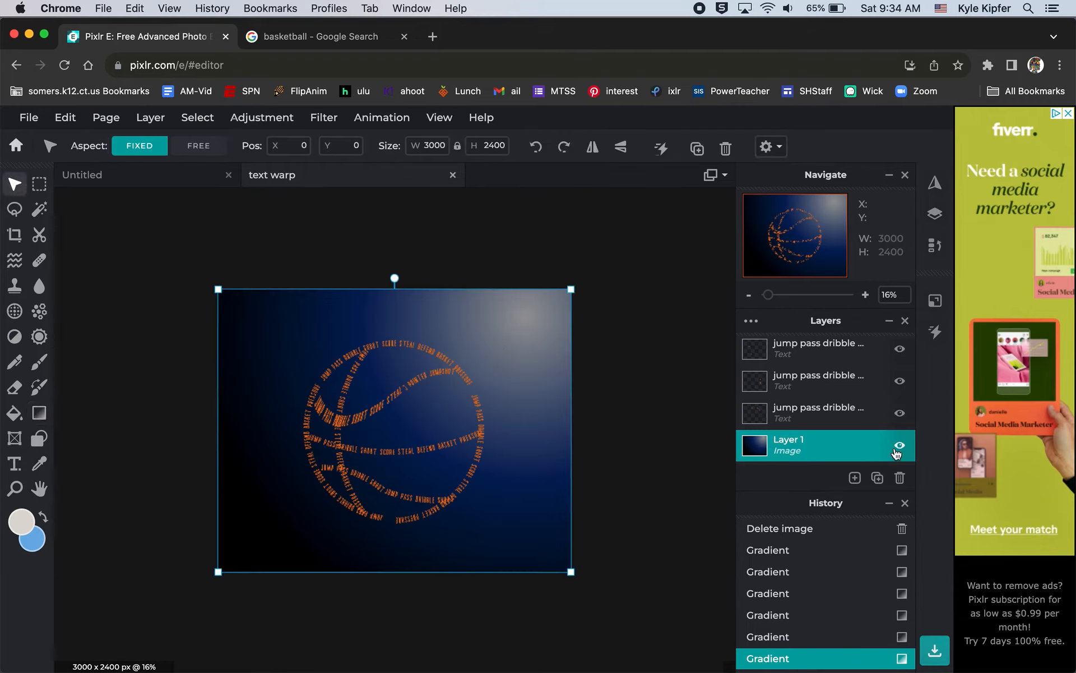
scroll(816, 422, "up", 2)
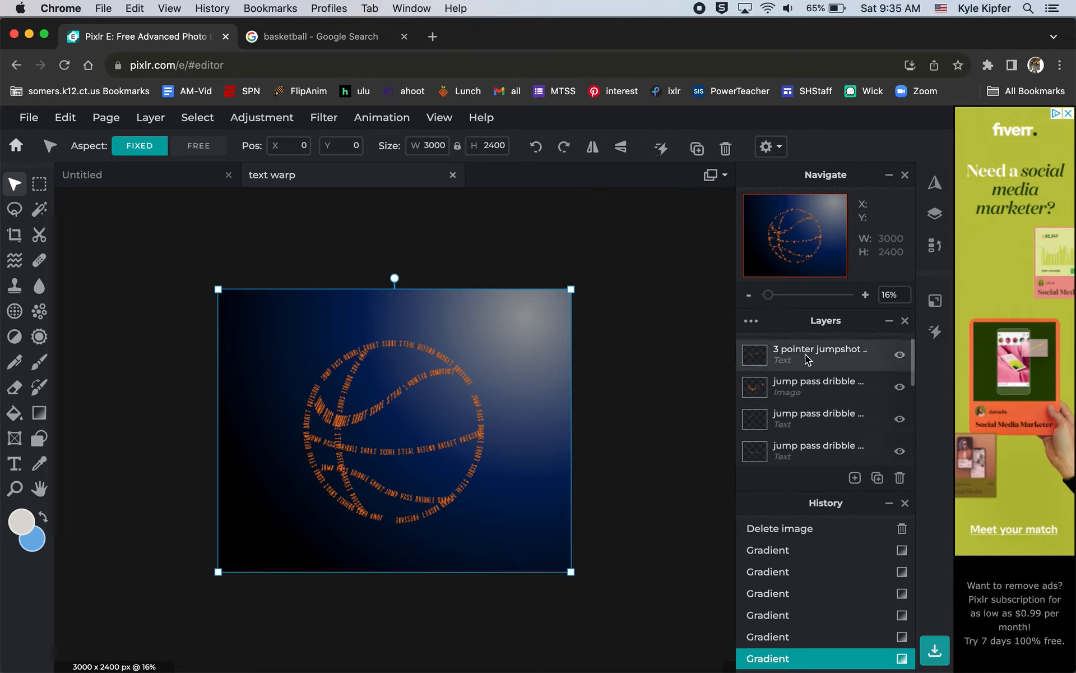
scroll(797, 353, "down", 2)
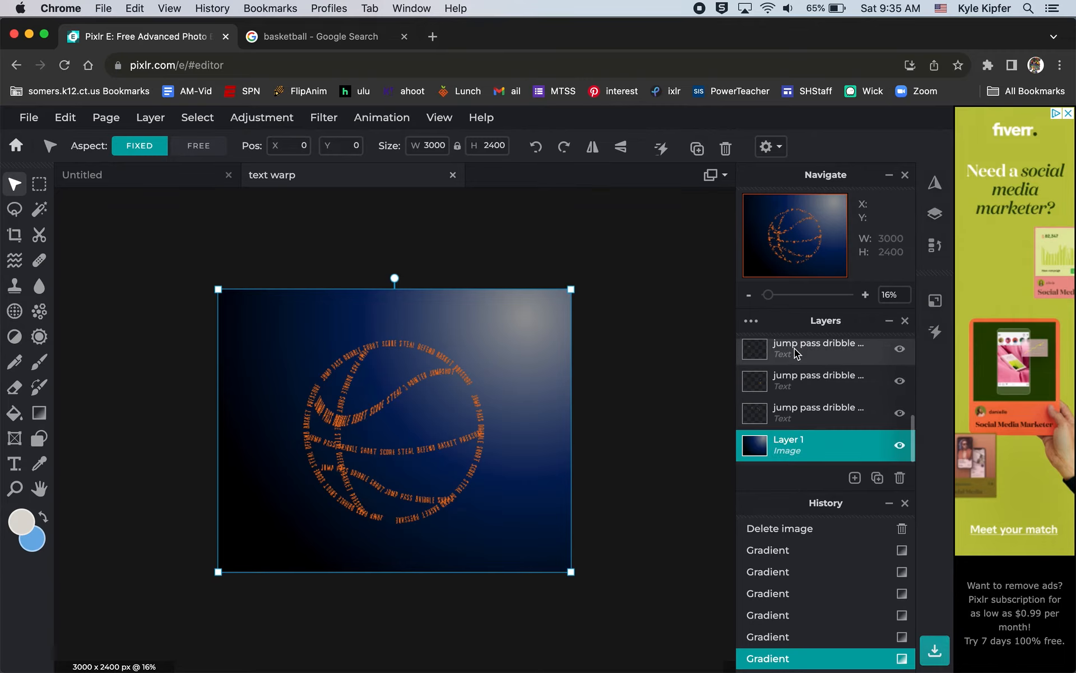
left_click(899, 448)
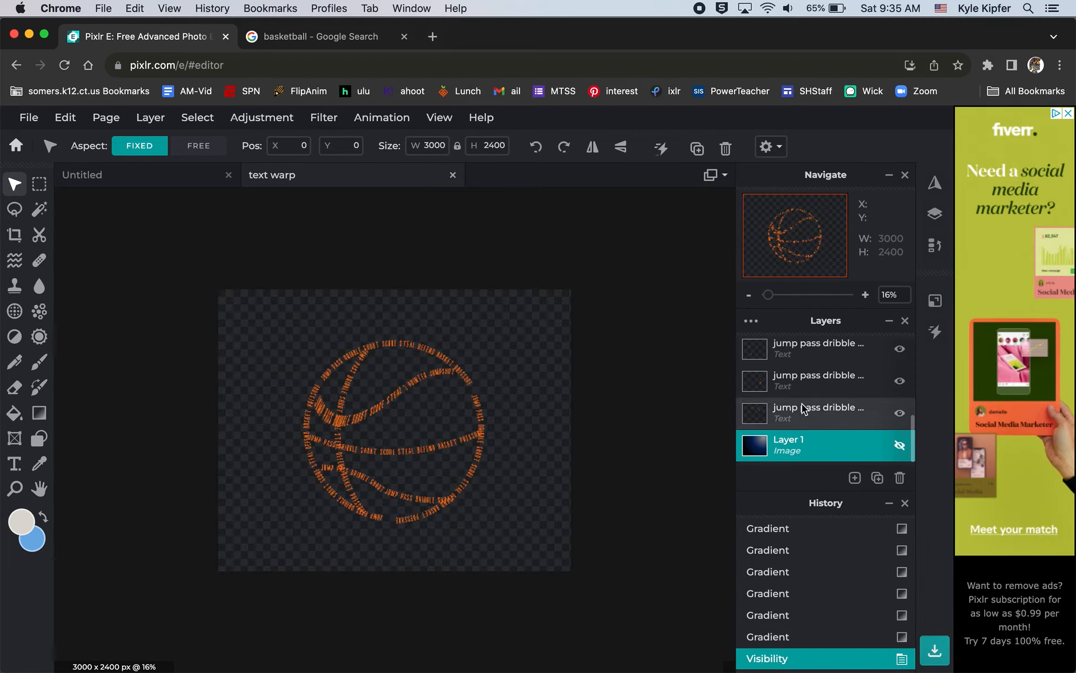
scroll(803, 409, "up", 3)
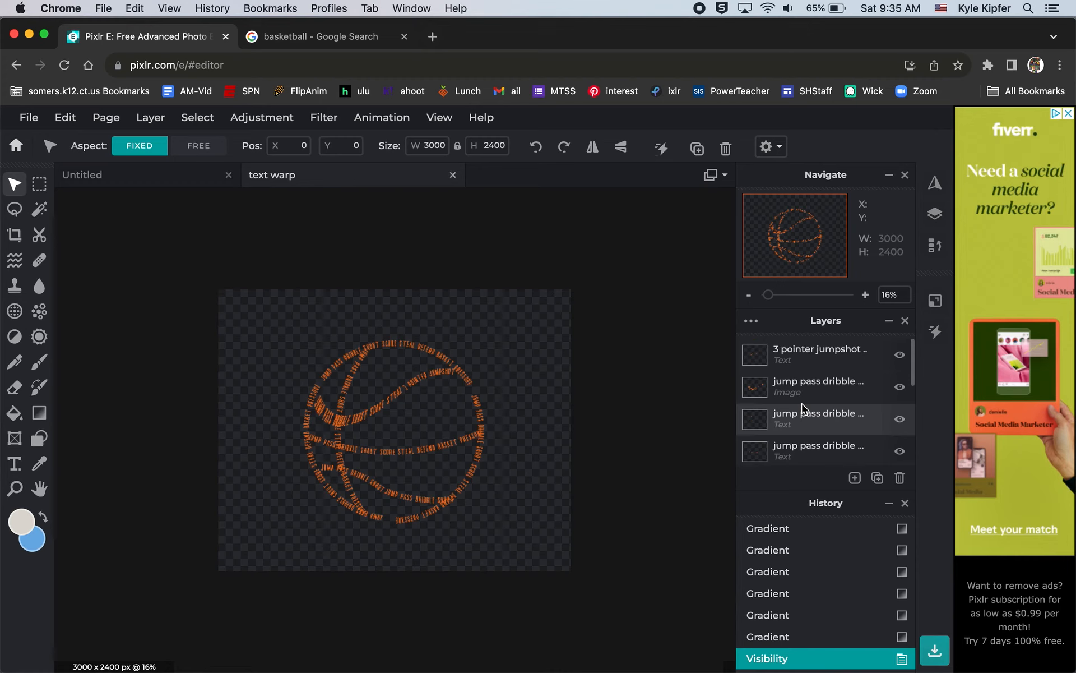
left_click(752, 324)
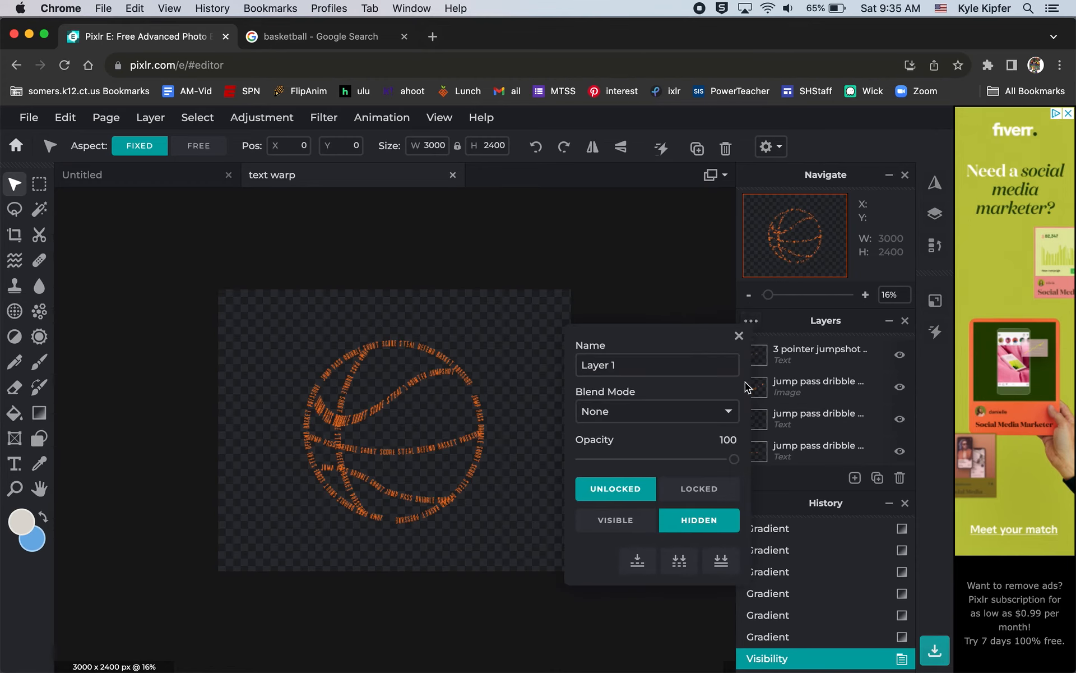
left_click(680, 562)
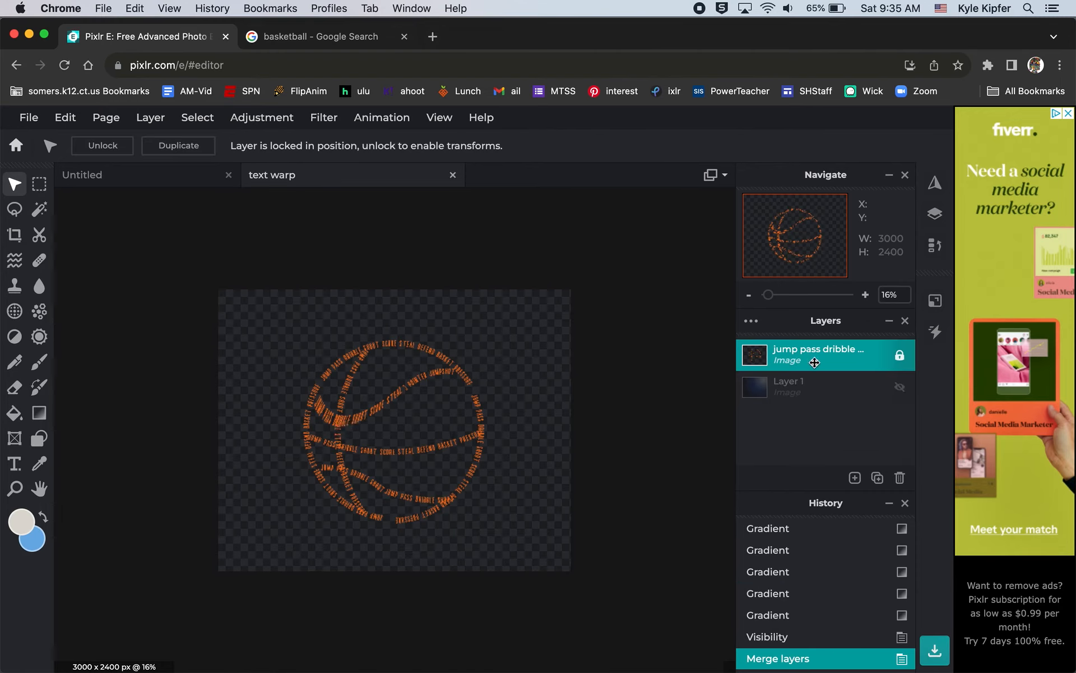
Step: Unlock the merged basketball text layer and make the Layer 1 gradient background visible again
left_click(900, 356)
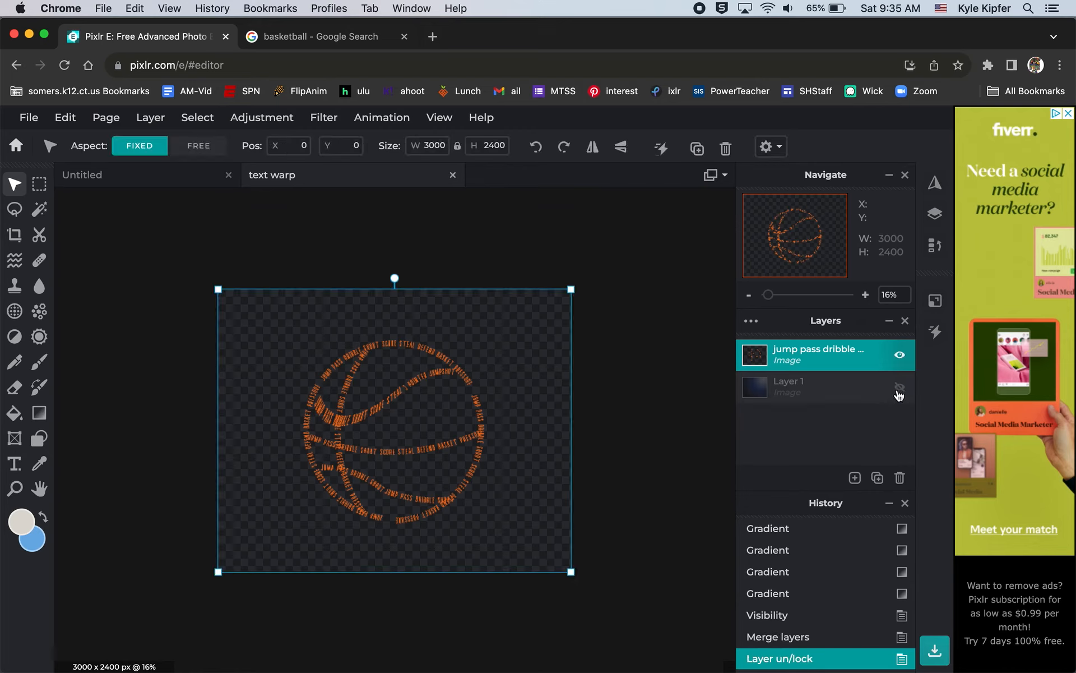
left_click(900, 388)
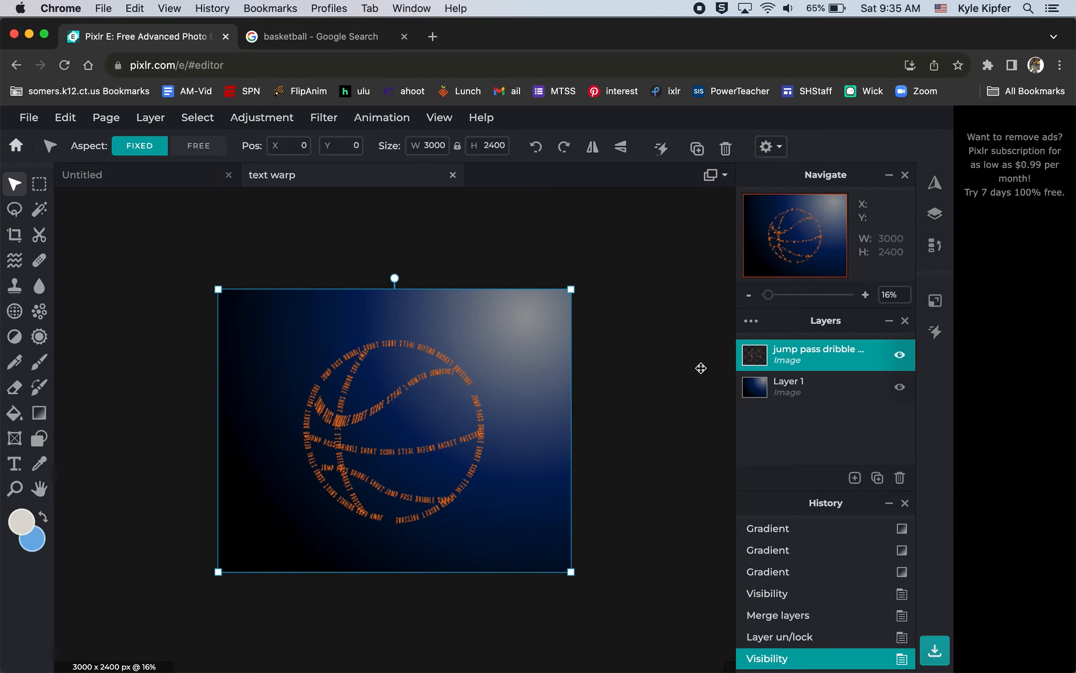
Step: Rotate the merged word basketball counterclockwise, shrink its layer to about 2341 × 1873 px and place it in the canvas's lower left
left_click_drag(381, 404, 366, 385)
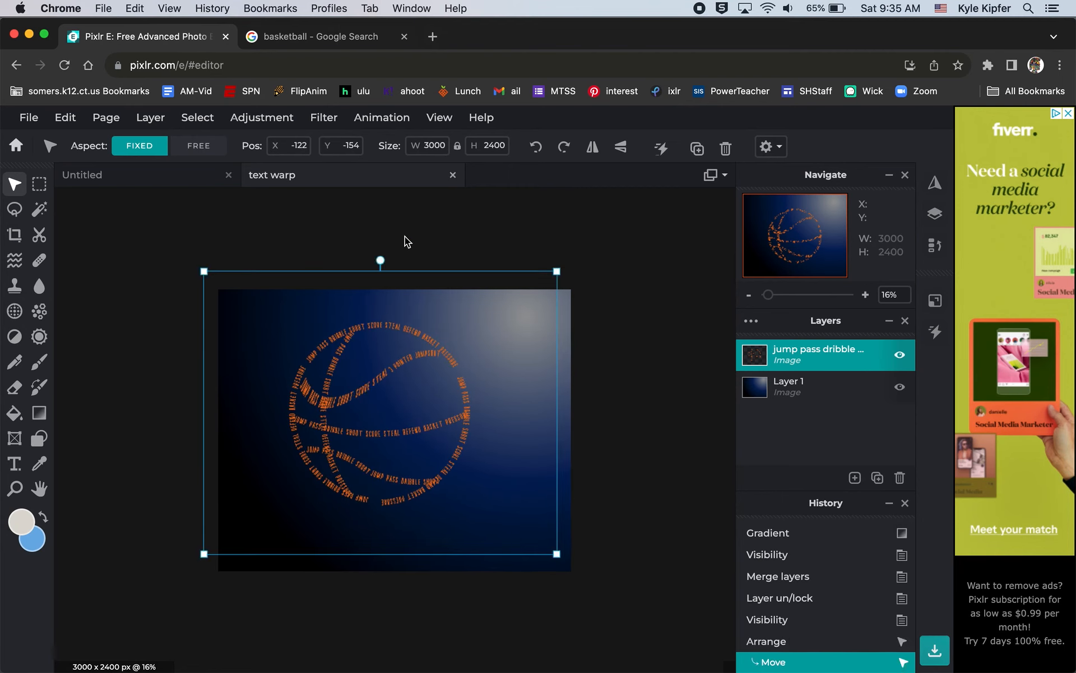
left_click_drag(381, 261, 301, 256)
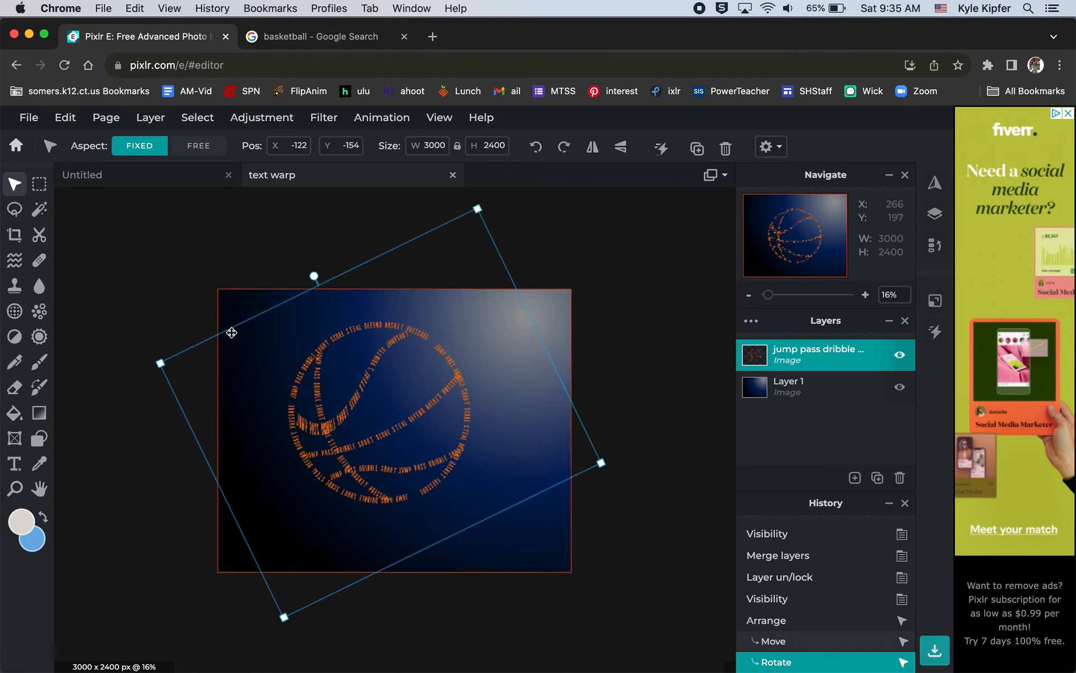
left_click_drag(160, 363, 256, 385)
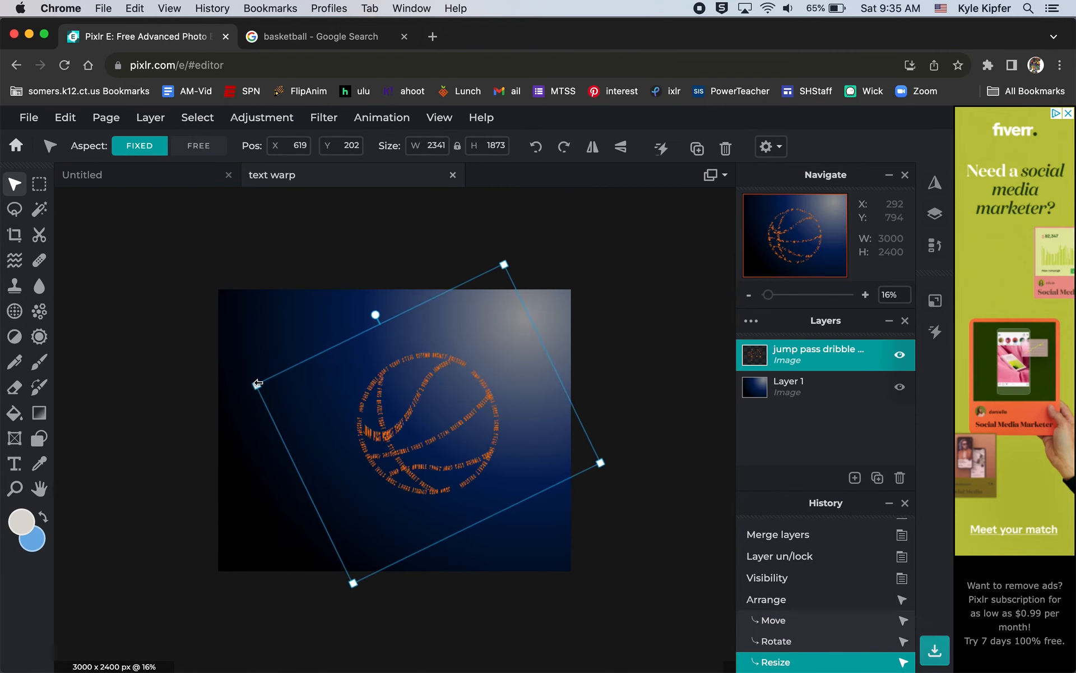
left_click_drag(407, 451, 333, 470)
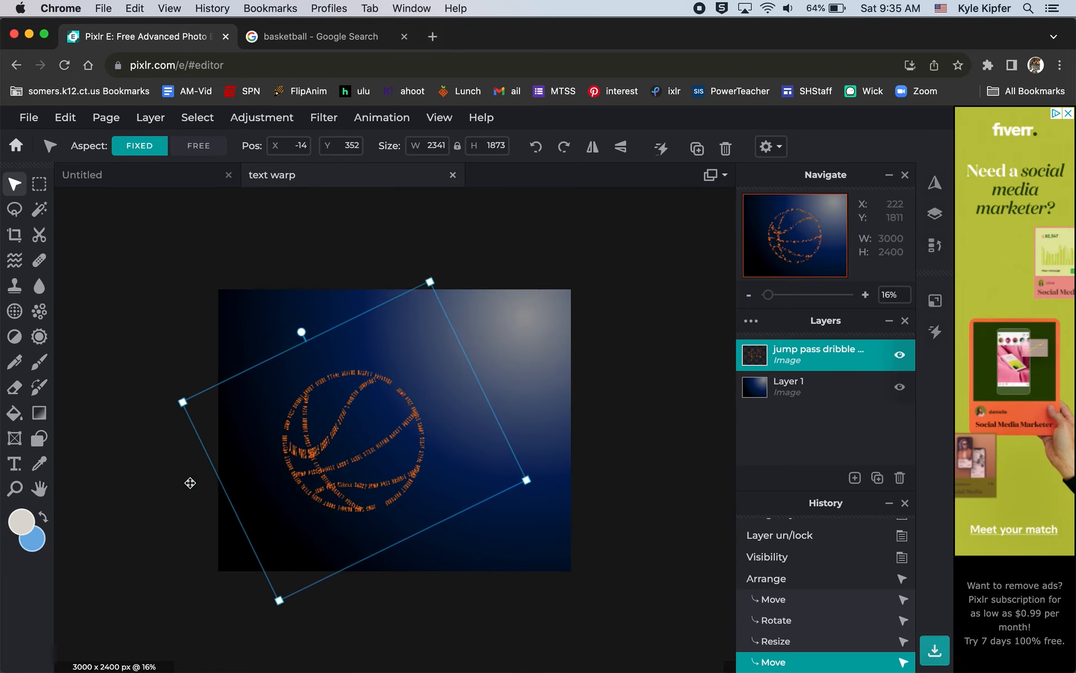
left_click(143, 351)
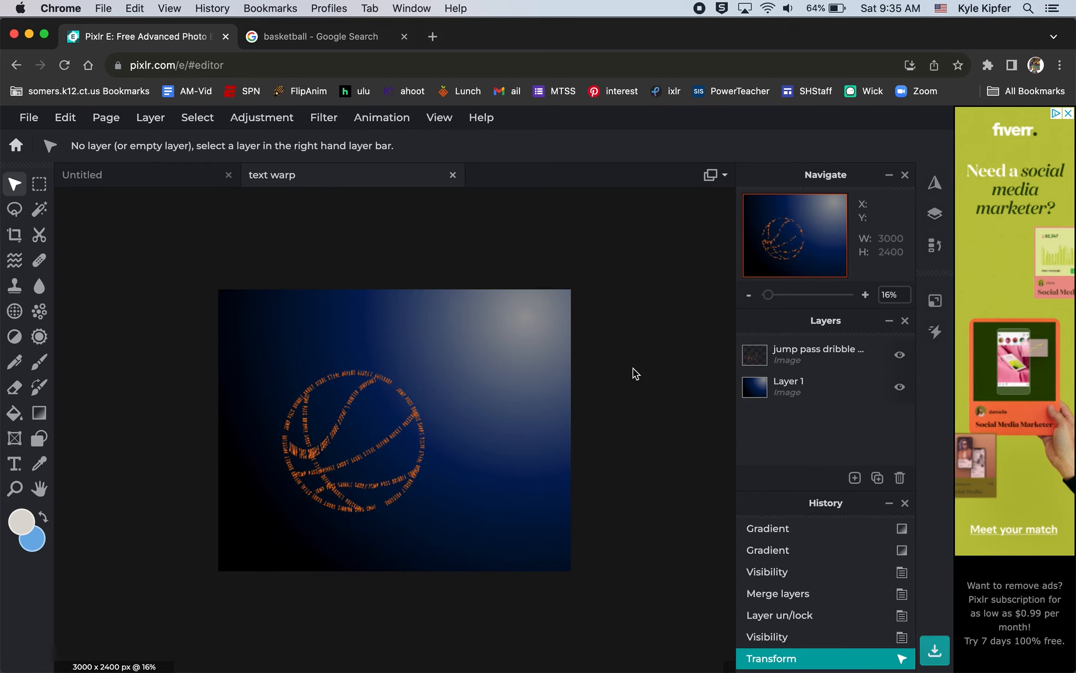
Step: Nudge the word basketball slightly and enlarge it a little from its upper-left and lower-right corners, then apply the transform
scroll(429, 484, "up", 5)
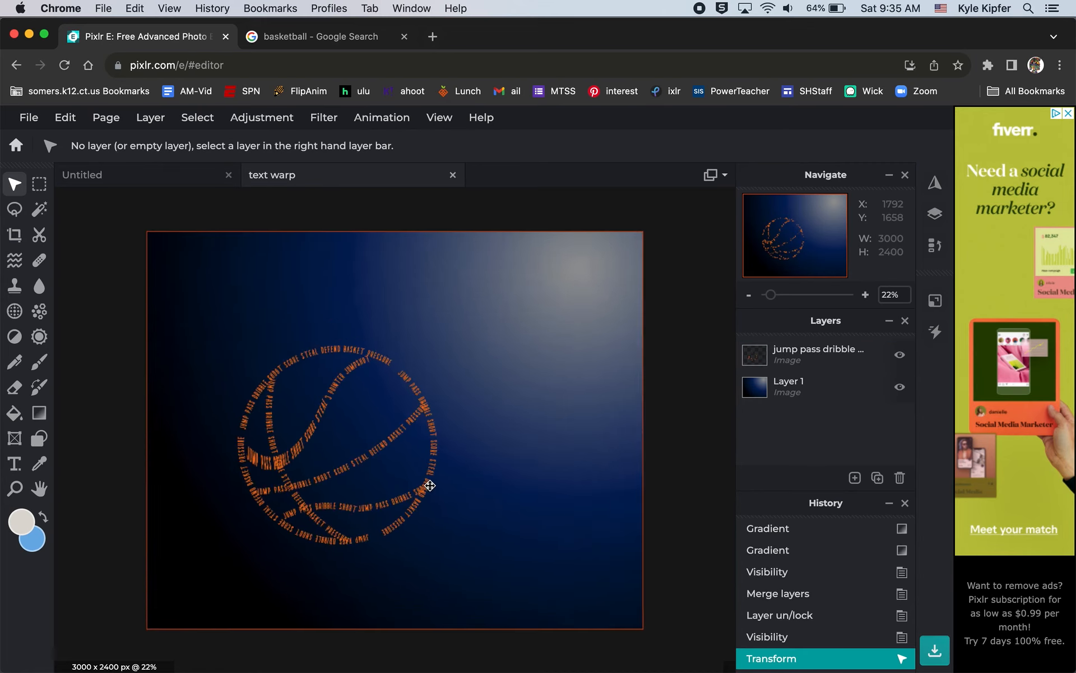
scroll(430, 486, "down", 5)
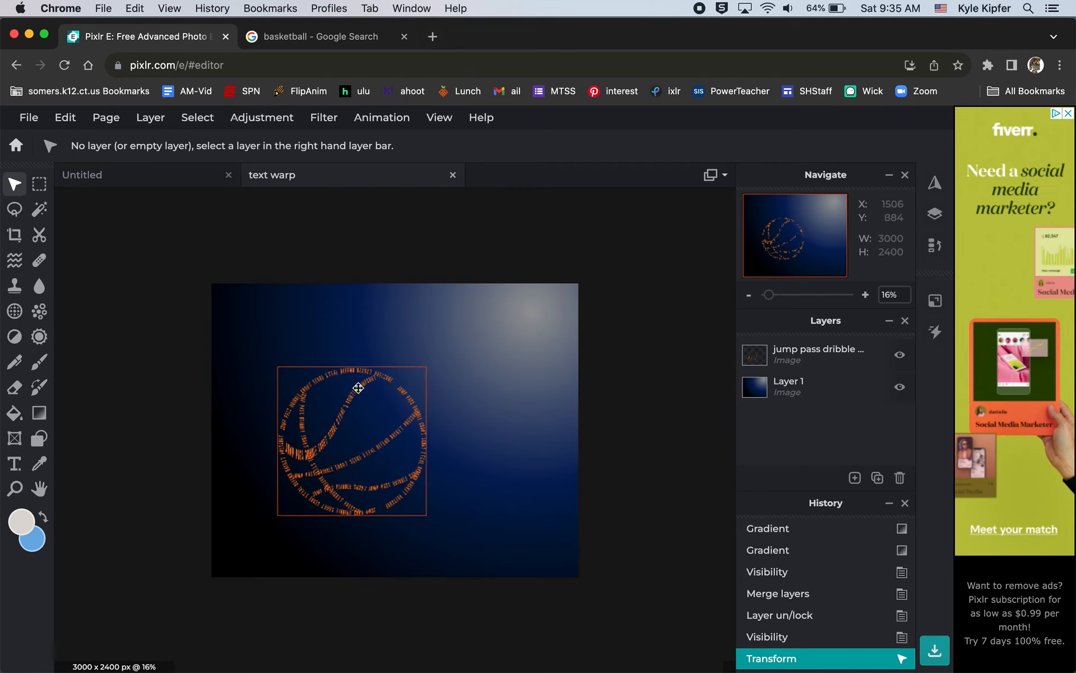
left_click_drag(310, 460, 314, 456)
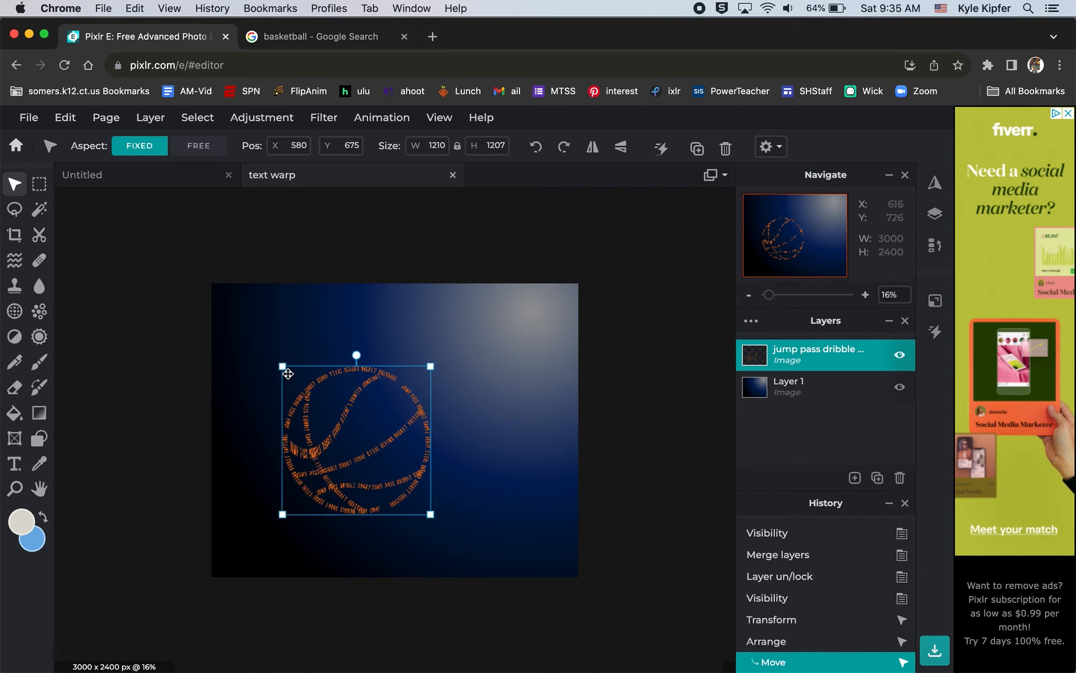
left_click_drag(283, 365, 267, 351)
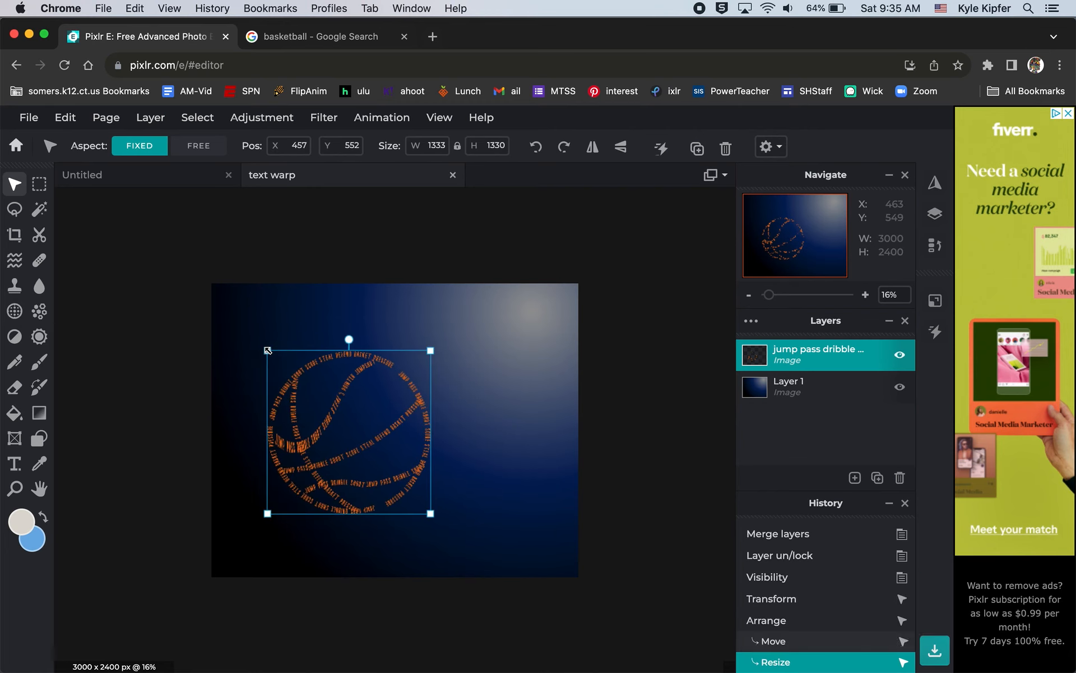
left_click_drag(432, 513, 444, 519)
left_click(671, 350)
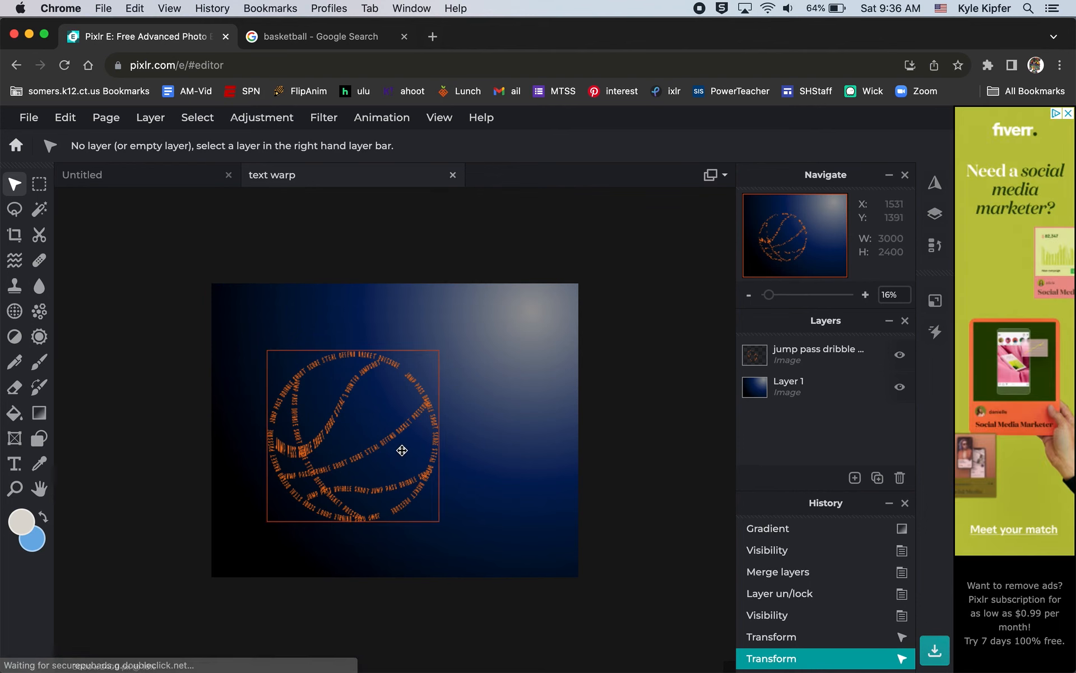
scroll(402, 443, "up", 1)
scroll(403, 445, "up", 2)
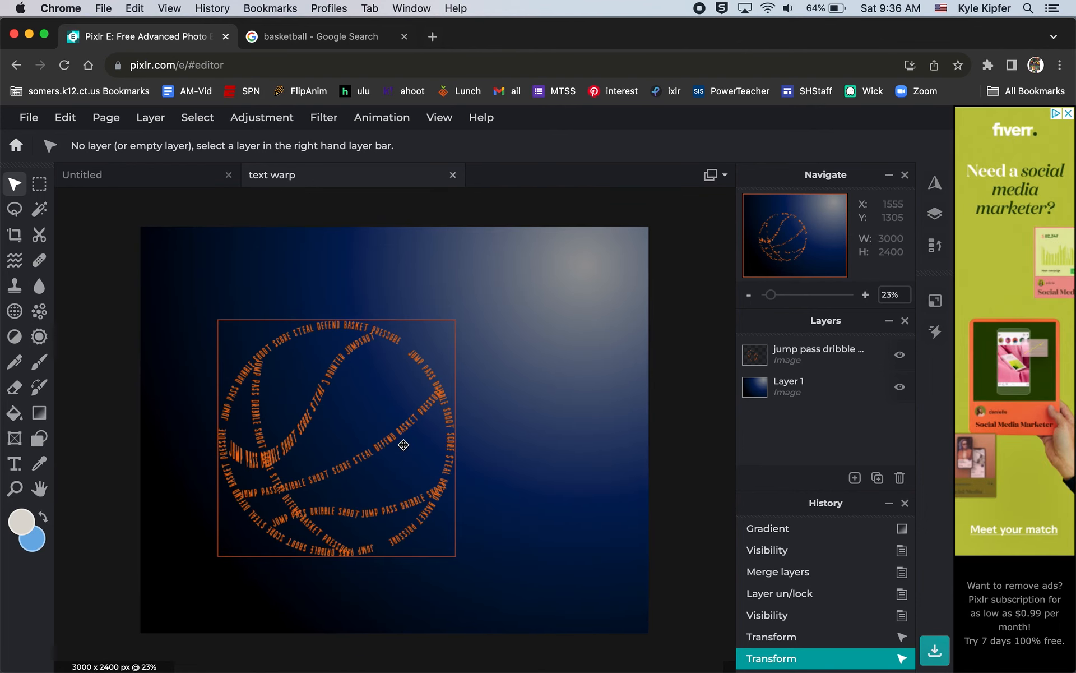